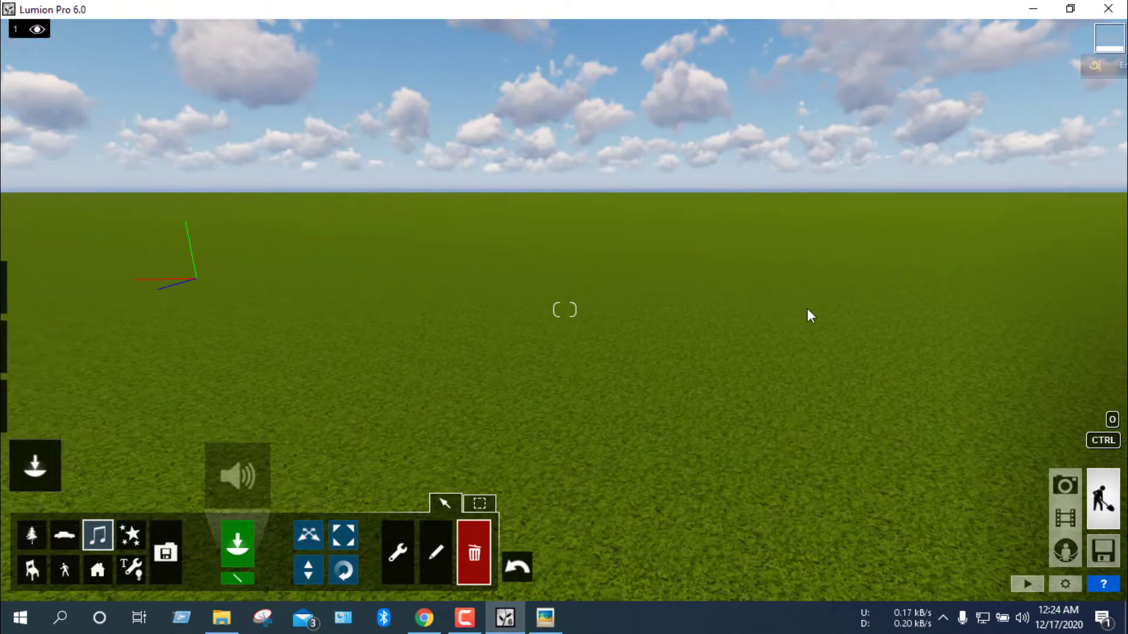
Raise the sun high, turn it to shine from the north, then bring up the landscape sculpting tools
{"action": "mouse_move", "coordinate": [801, 313]}
{"action": "right_mouse_down"}
{"action": "mouse_move", "coordinate": [814, 304]}
{"action": "mouse_move", "coordinate": [742, 272]}
{"action": "right_mouse_up"}
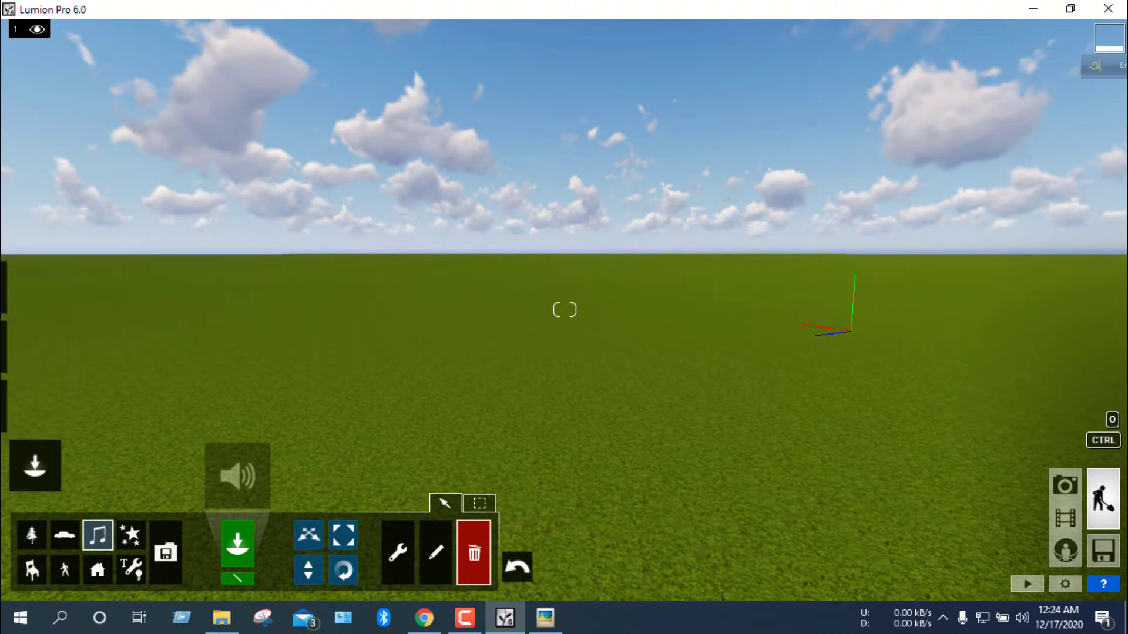
{"action": "mouse_move", "coordinate": [34, 465]}
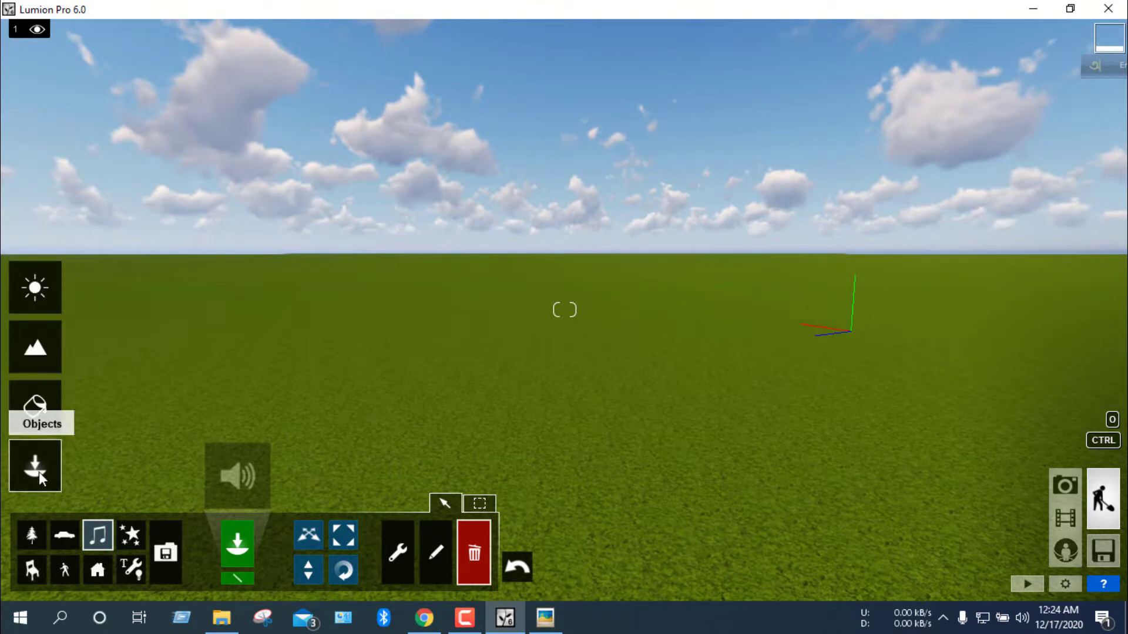
{"action": "left_click", "coordinate": [36, 288]}
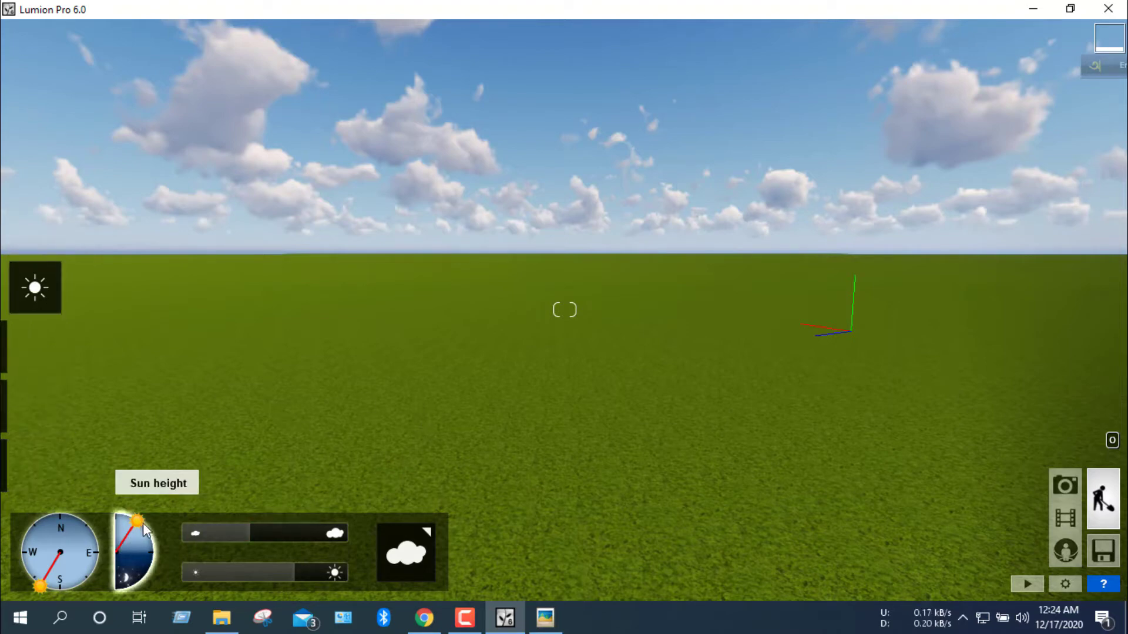
{"action": "mouse_move", "coordinate": [137, 522]}
{"action": "left_mouse_down"}
{"action": "mouse_move", "coordinate": [145, 586]}
{"action": "mouse_move", "coordinate": [139, 522]}
{"action": "left_mouse_up"}
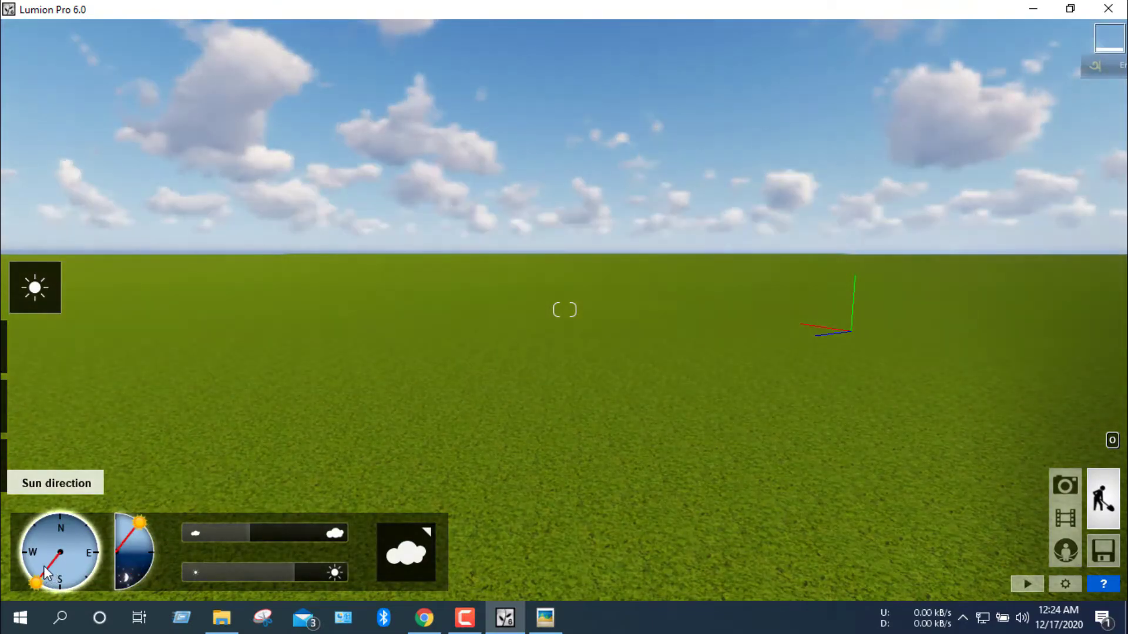
{"action": "mouse_move", "coordinate": [47, 573]}
{"action": "left_mouse_down"}
{"action": "mouse_move", "coordinate": [37, 555]}
{"action": "mouse_move", "coordinate": [66, 491]}
{"action": "left_mouse_up"}
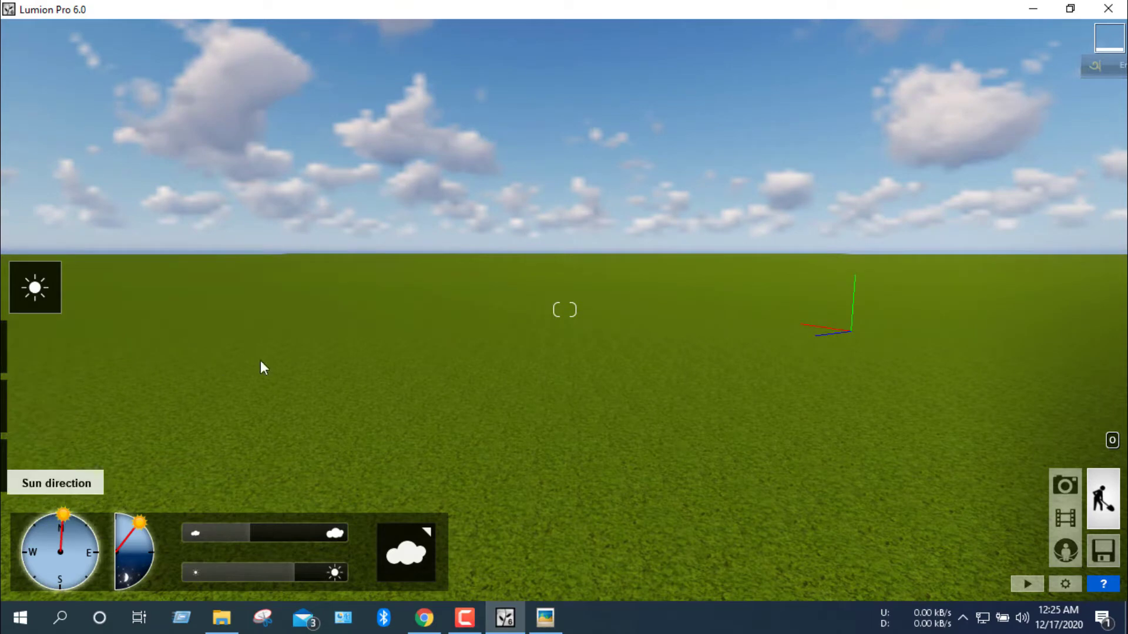
{"action": "left_click", "coordinate": [42, 347]}
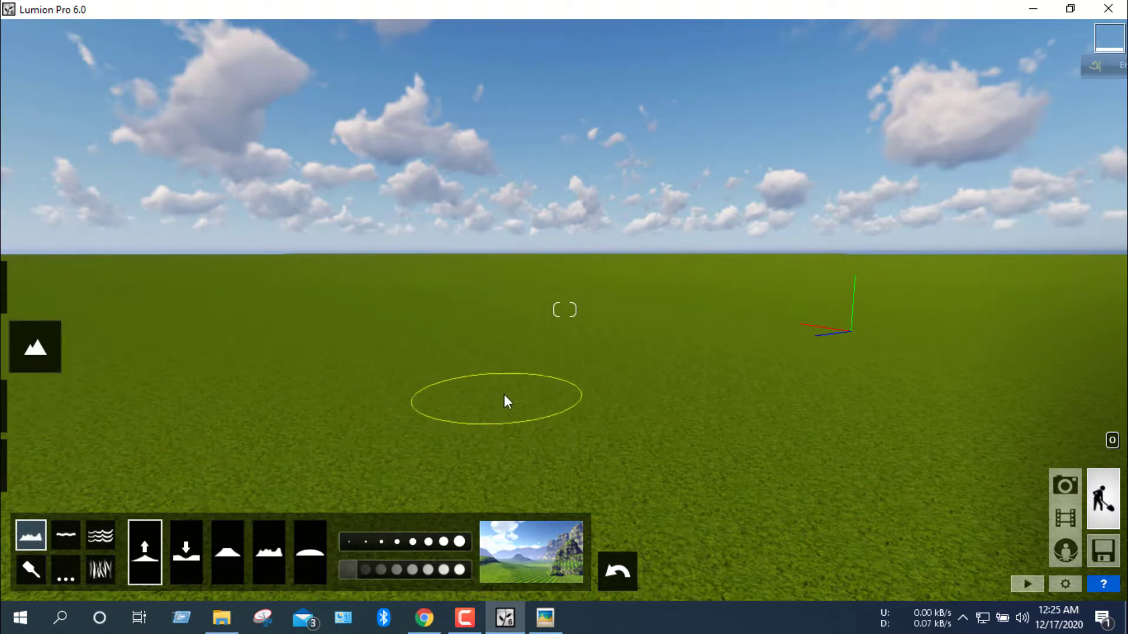
Adjust the brush size and speed, then raise a steep hill in the middle of the field
{"action": "left_click", "coordinate": [392, 541]}
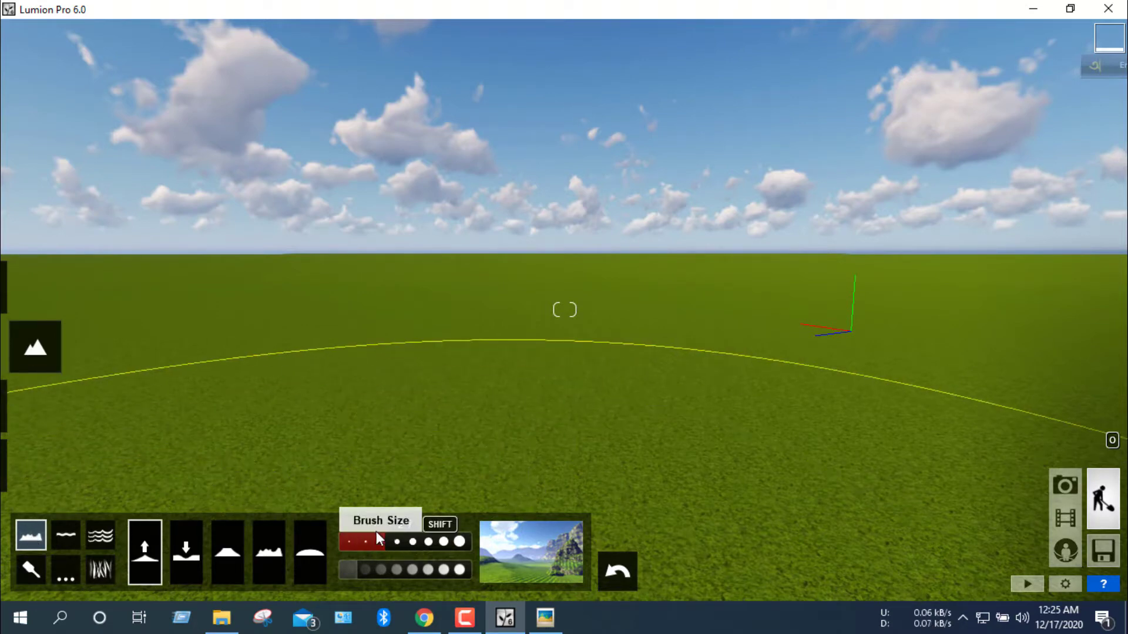
{"action": "left_click", "coordinate": [362, 539]}
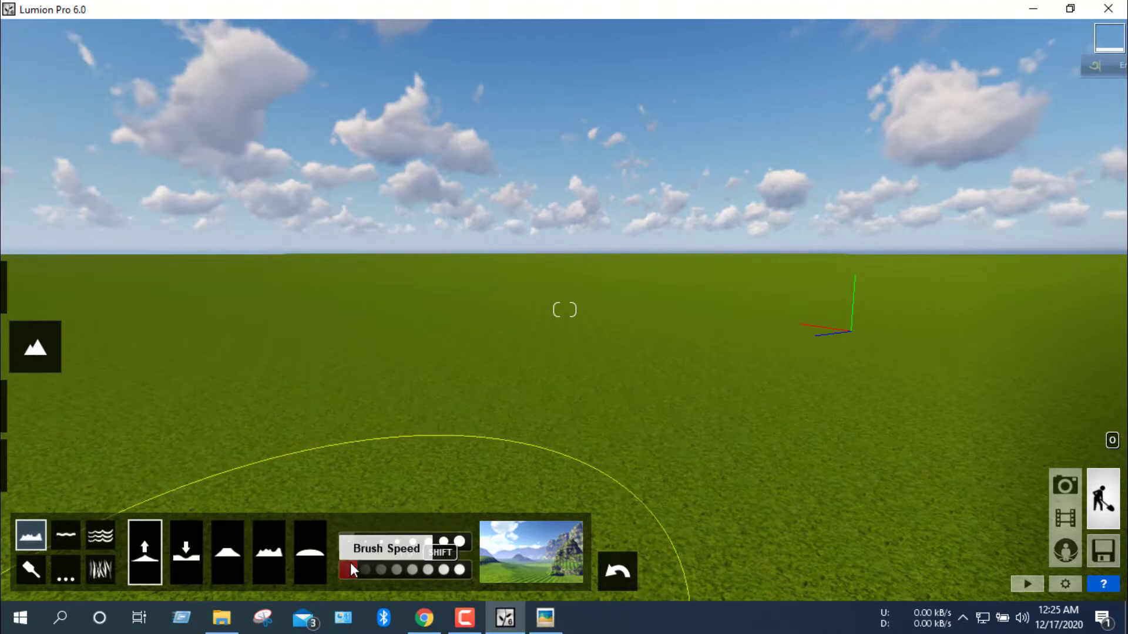
{"action": "left_click_drag", "start_coordinate": [350, 562], "coordinate": [348, 563]}
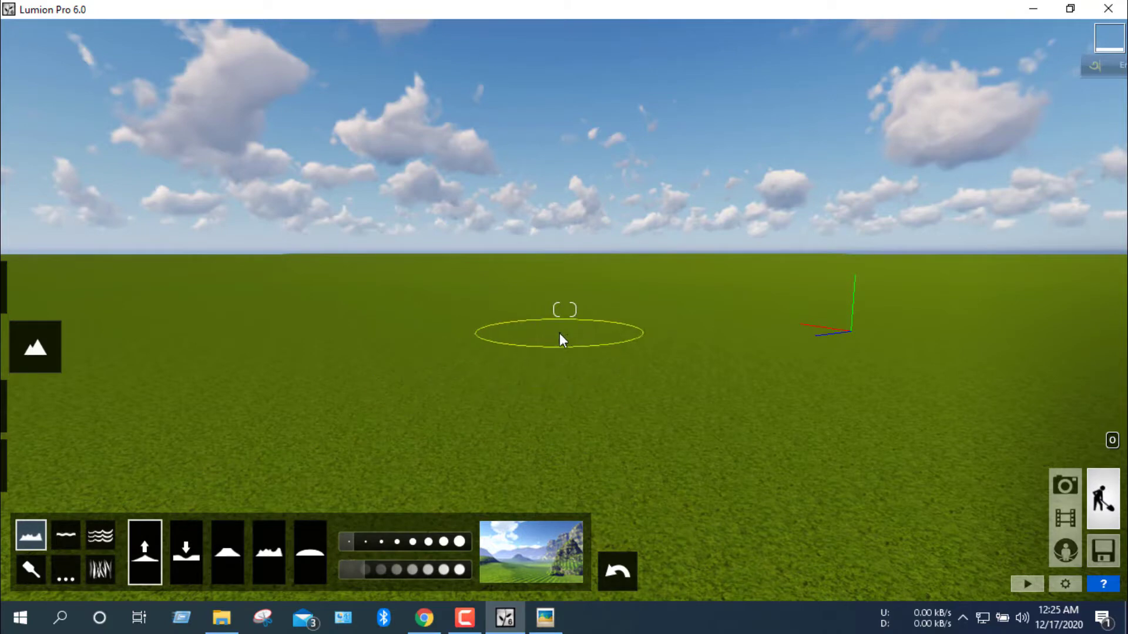
{"action": "mouse_move", "coordinate": [559, 333]}
{"action": "left_mouse_down"}
{"action": "mouse_move", "coordinate": [523, 321]}
{"action": "mouse_move", "coordinate": [599, 272]}
{"action": "mouse_move", "coordinate": [567, 285]}
{"action": "mouse_move", "coordinate": [706, 287]}
{"action": "left_mouse_up"}
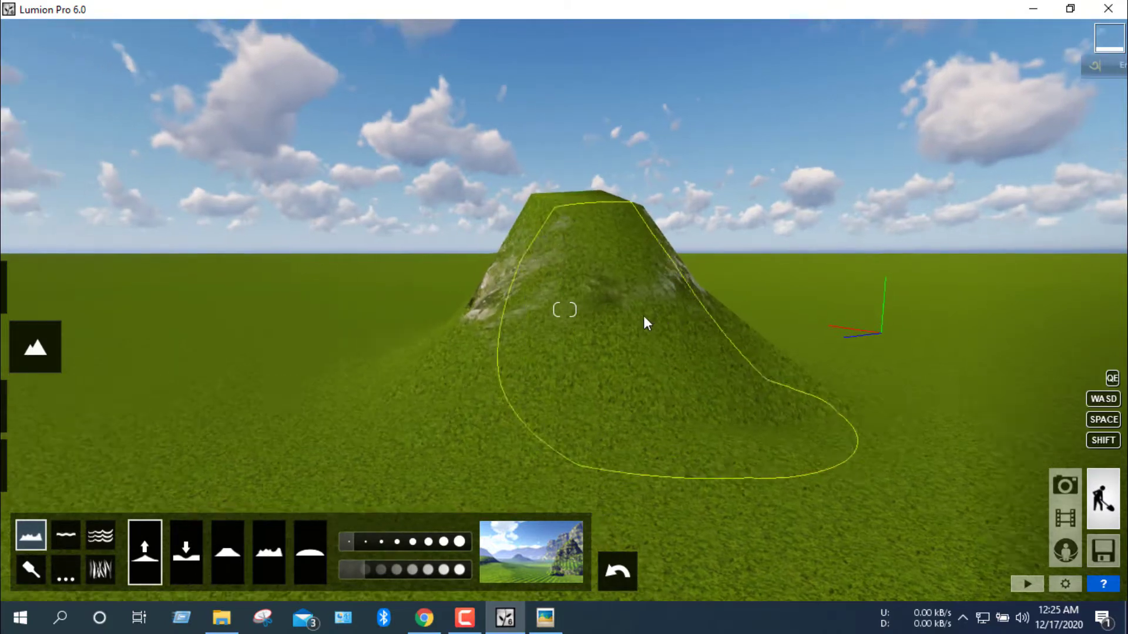
{"action": "right_click_drag", "start_coordinate": [643, 315], "coordinate": [16, 510]}
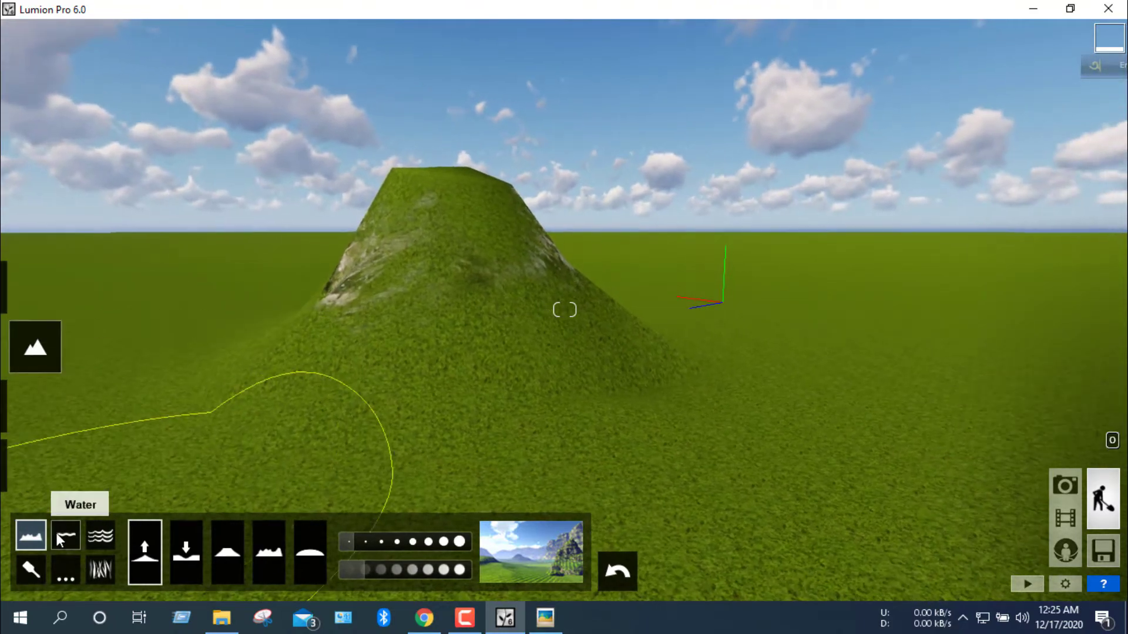
Bring up the water tools and pull the camera back from the hill
{"action": "left_click", "coordinate": [66, 535]}
{"action": "scroll", "coordinate": [388, 371], "scroll_direction": "down", "scroll_amount": 2}
{"action": "key", "text": "s"}
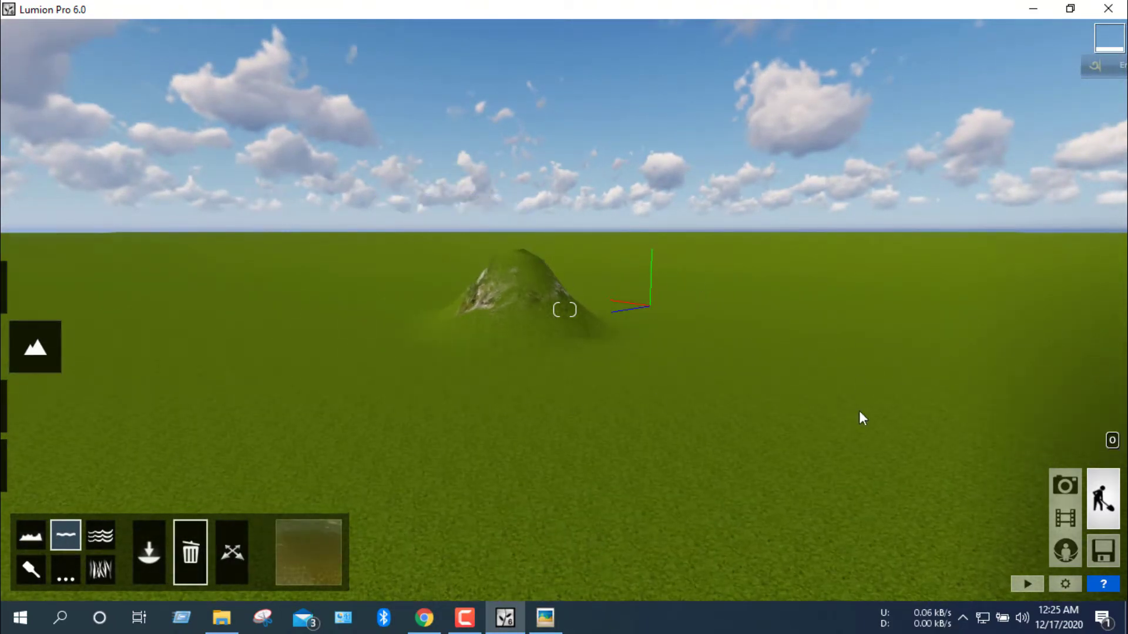
Place a square water plane in front of the hill, then delete it again
{"action": "left_click", "coordinate": [143, 550]}
{"action": "left_click", "coordinate": [565, 418]}
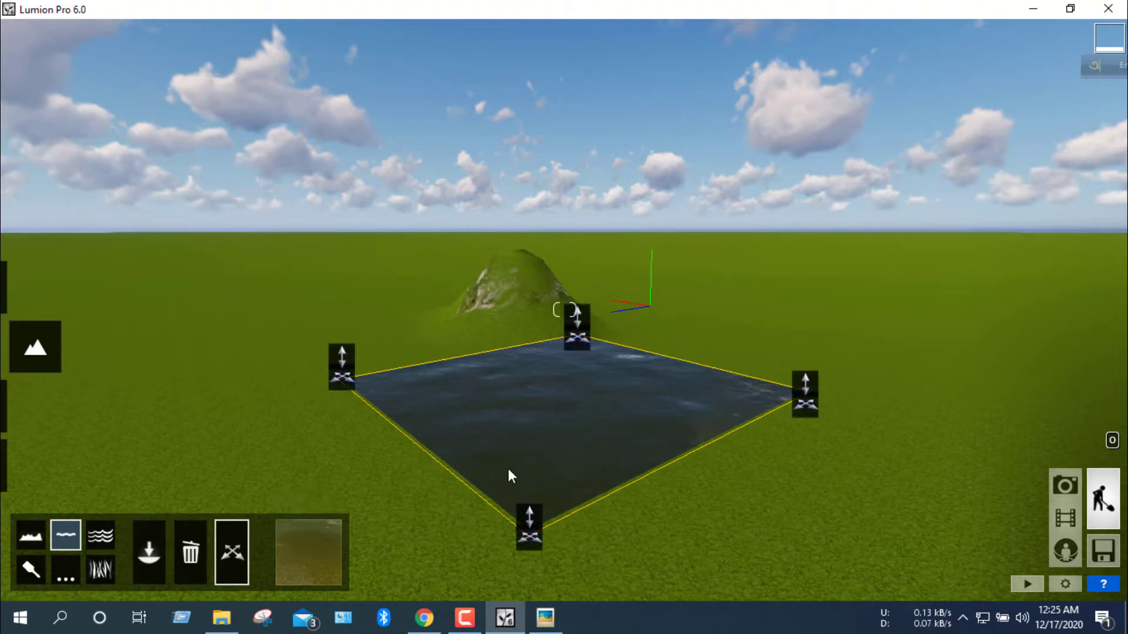
{"action": "scroll", "coordinate": [506, 466], "scroll_direction": "up", "scroll_amount": 2}
{"action": "scroll", "coordinate": [520, 481], "scroll_direction": "down", "scroll_amount": 2}
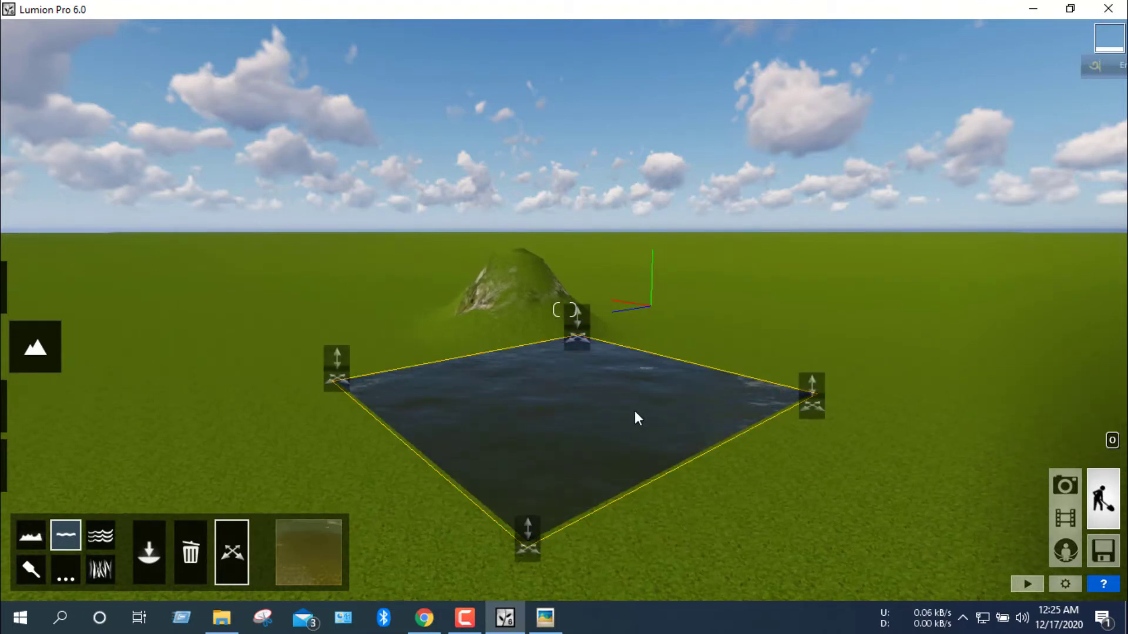
{"action": "left_click", "coordinate": [195, 554]}
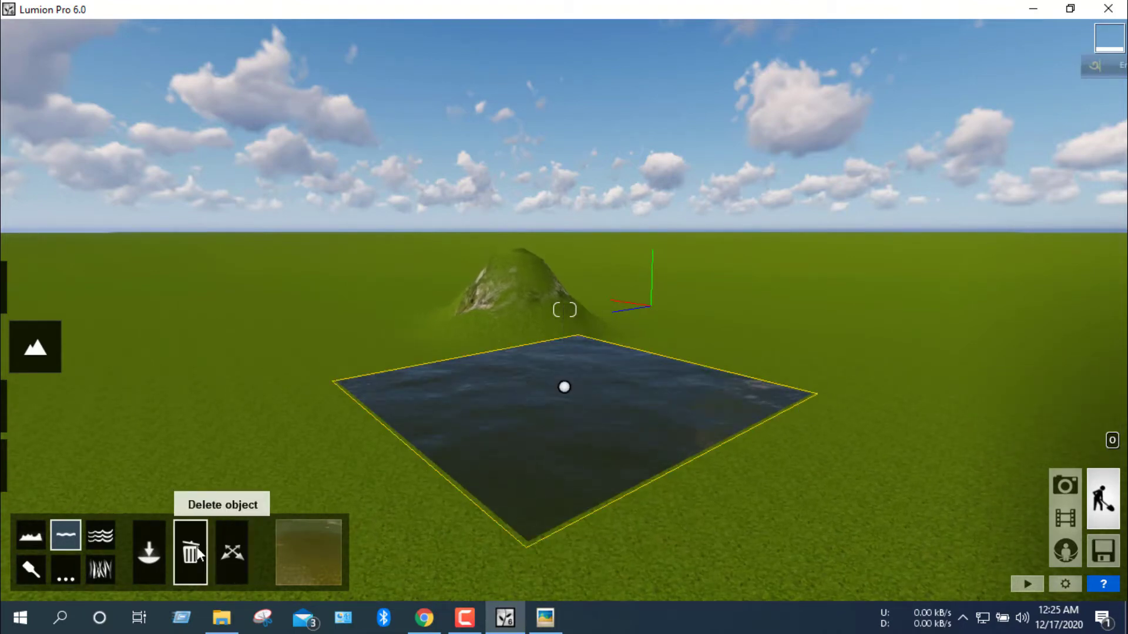
{"action": "left_click", "coordinate": [565, 390]}
Toggle the ocean on and off to preview the hill surrounded by sea, leaving it off
{"action": "left_click", "coordinate": [101, 530]}
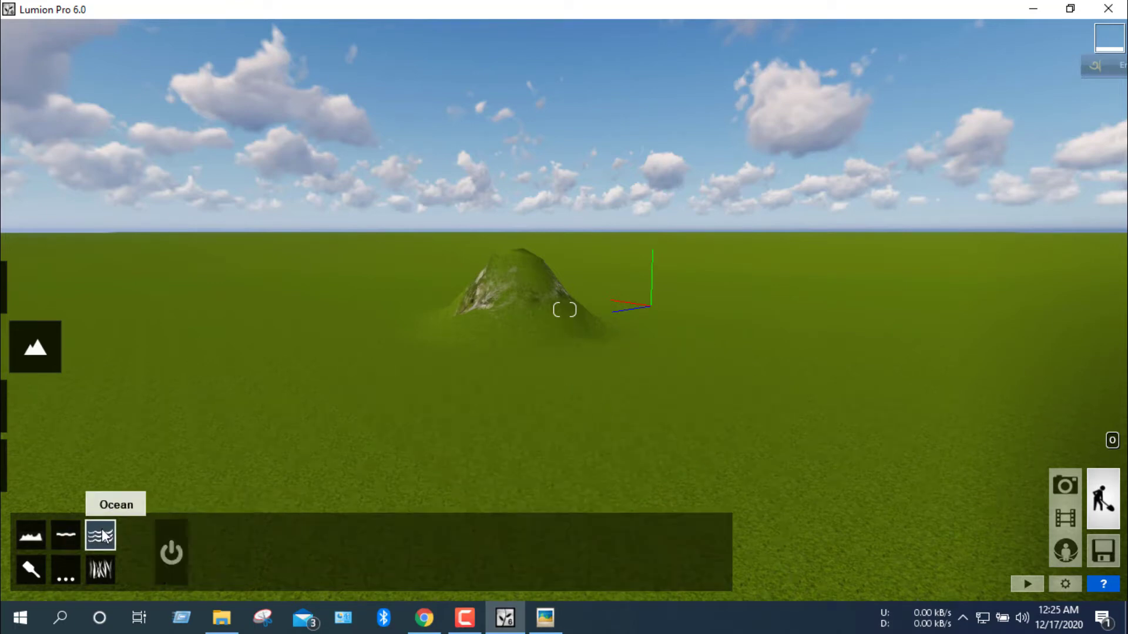
{"action": "left_click", "coordinate": [171, 552]}
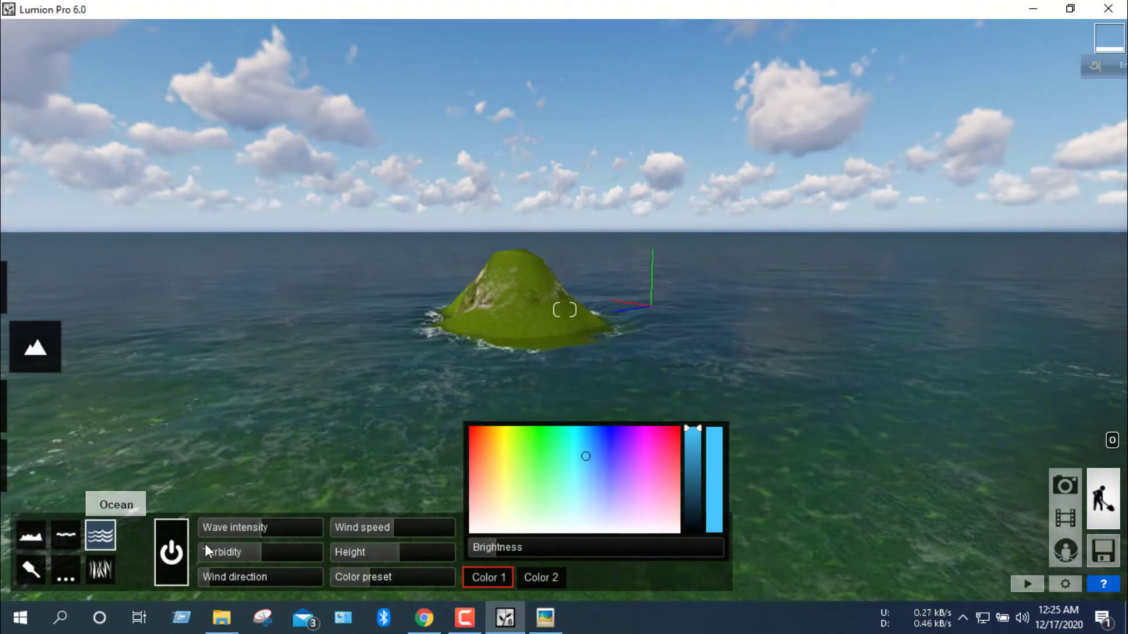
{"action": "left_click", "coordinate": [171, 553]}
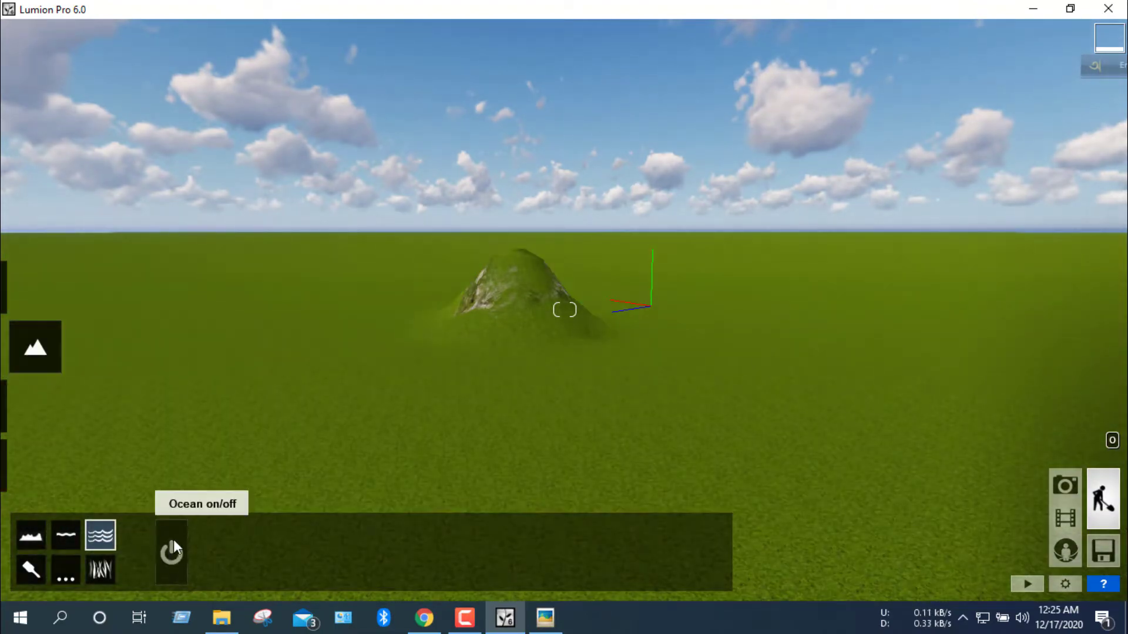
{"action": "left_click", "coordinate": [173, 545]}
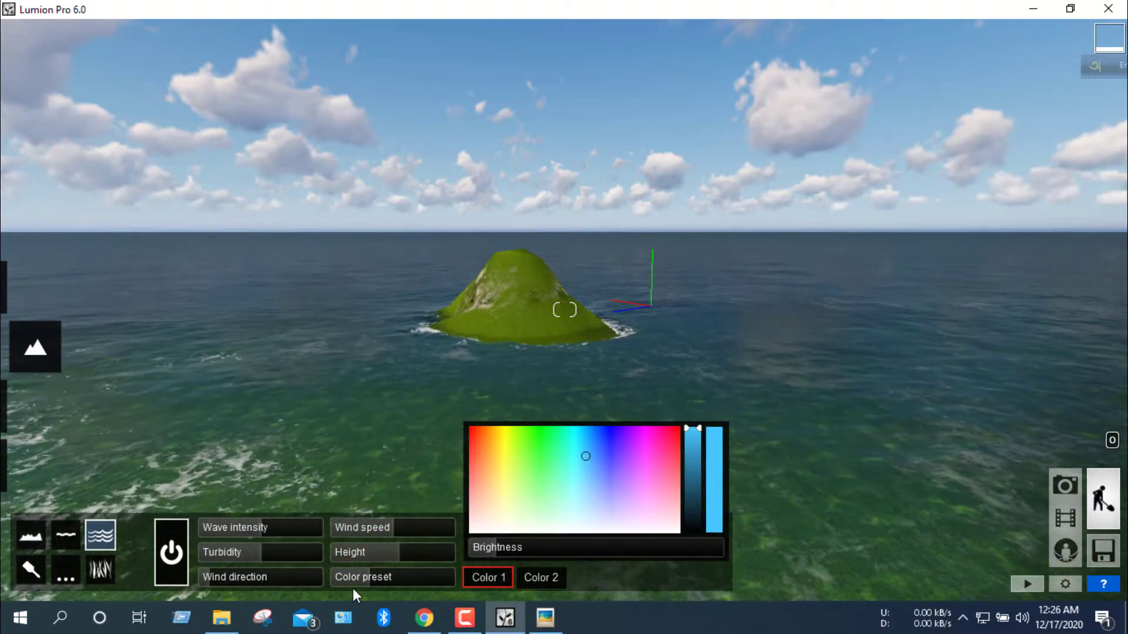
{"action": "left_click", "coordinate": [173, 555]}
{"action": "left_click", "coordinate": [40, 576]}
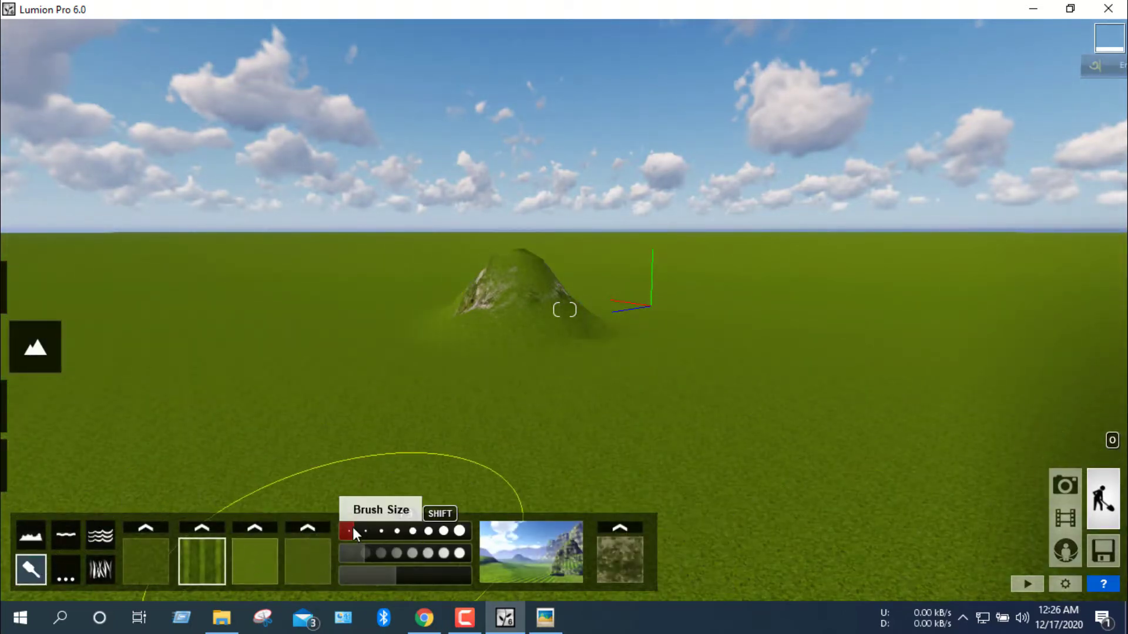
Load FarmlandEuSoil into the fourth texture slot and paint a striped patch before the hill
{"action": "left_click", "coordinate": [308, 523]}
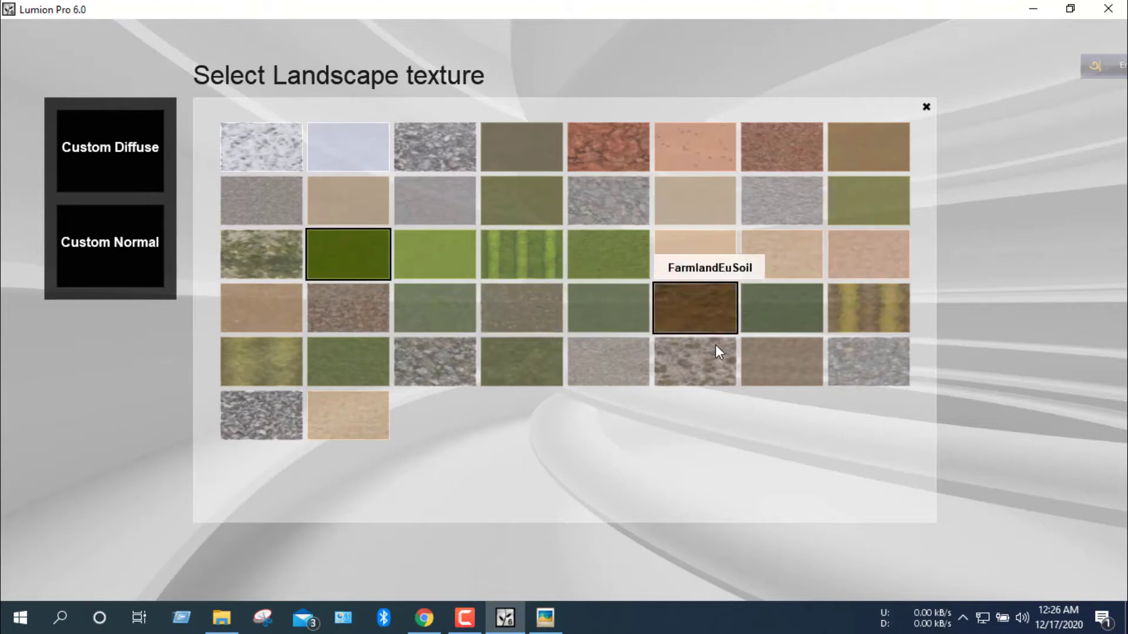
{"action": "left_click", "coordinate": [707, 374]}
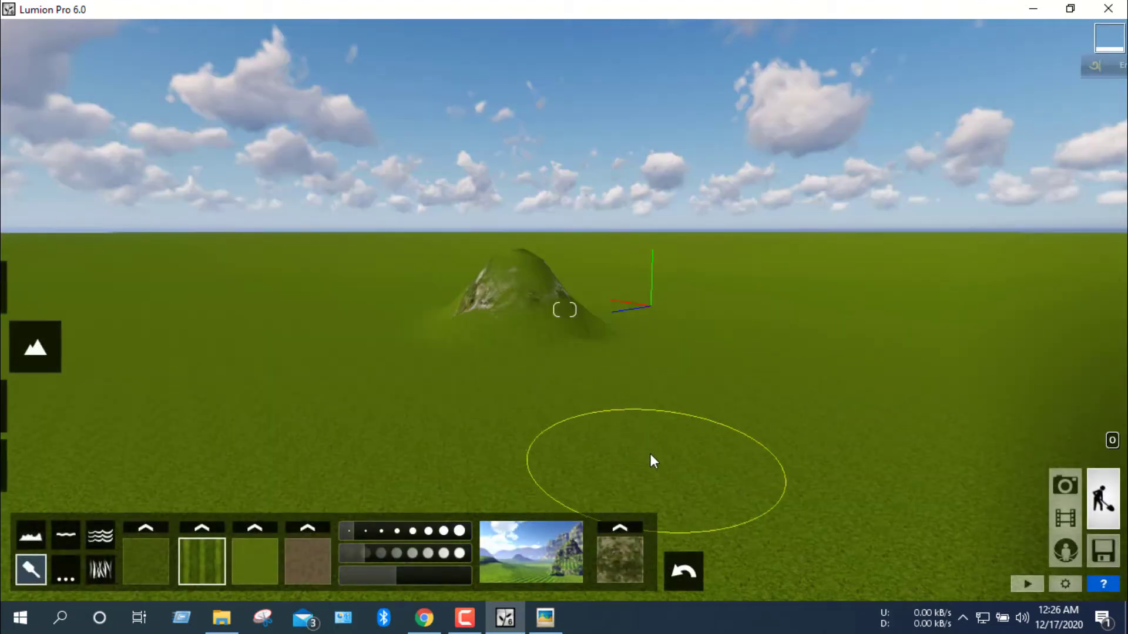
{"action": "key", "text": "w"}
{"action": "right_click_drag", "start_coordinate": [650, 454], "coordinate": [671, 316]}
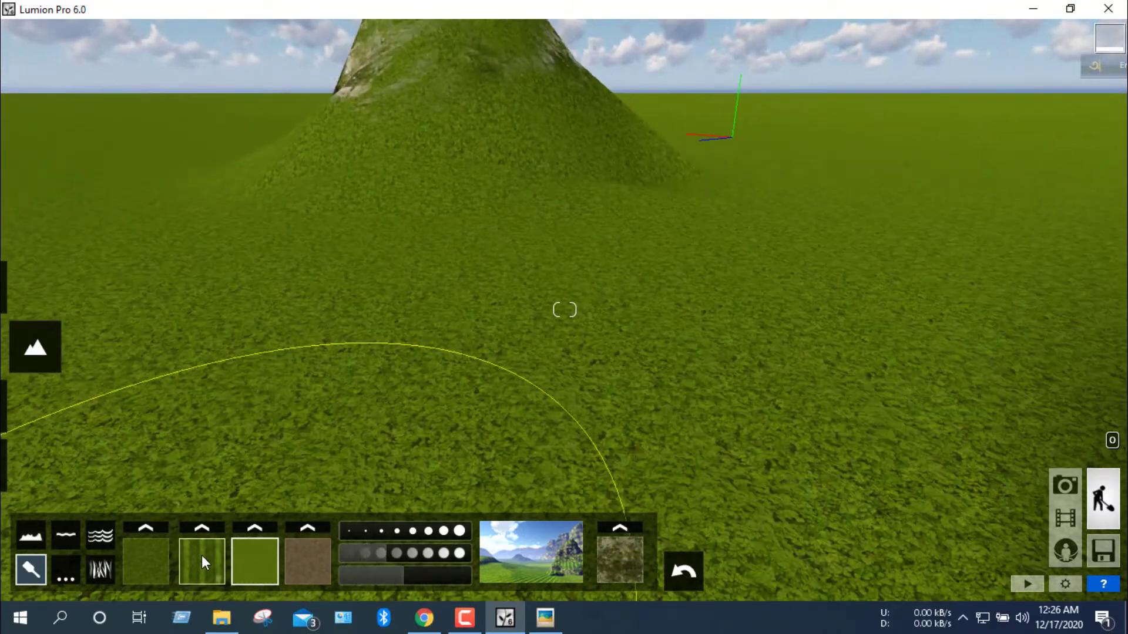
{"action": "left_click", "coordinate": [202, 563]}
{"action": "left_click_drag", "start_coordinate": [456, 335], "coordinate": [580, 401]}
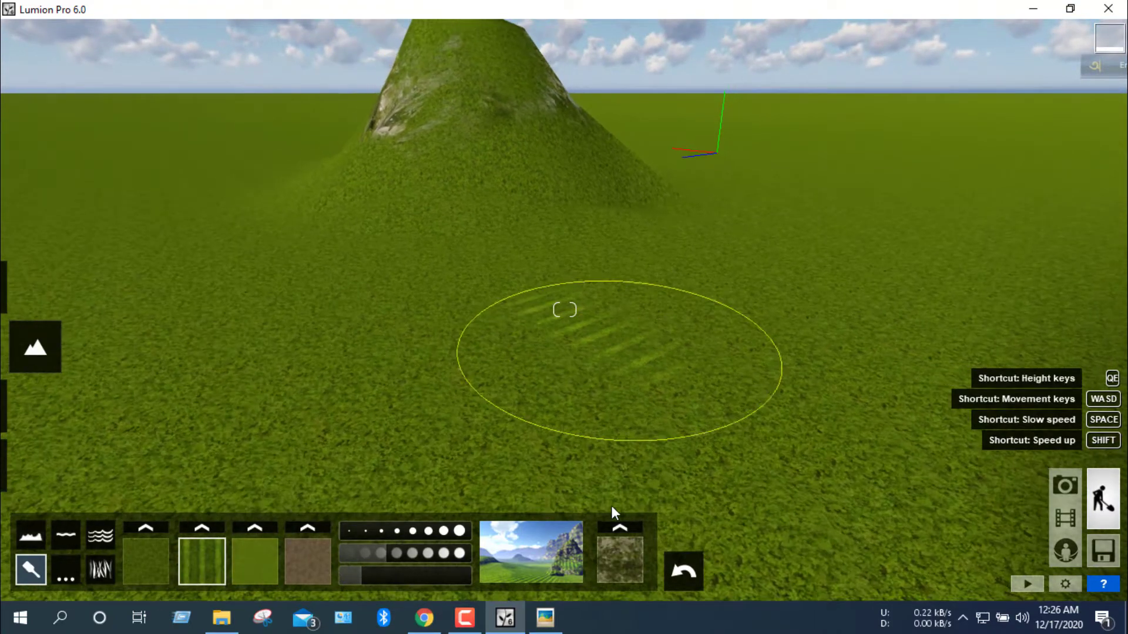
{"action": "right_click_drag", "start_coordinate": [601, 365], "coordinate": [435, 425]}
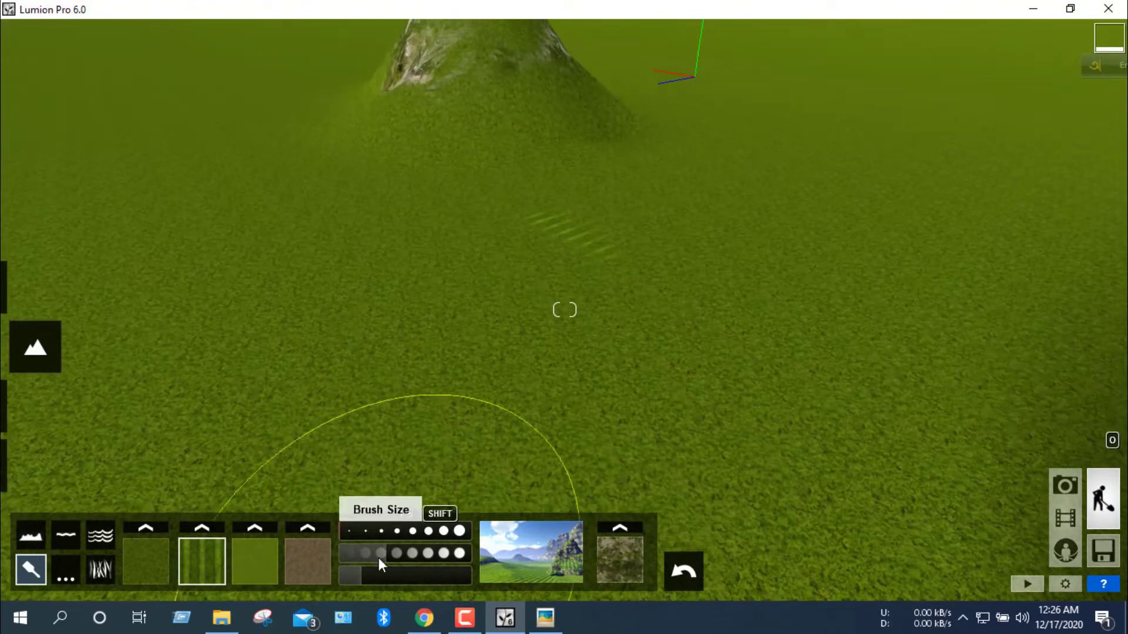
{"action": "mouse_move", "coordinate": [505, 317]}
{"action": "left_mouse_down"}
{"action": "mouse_move", "coordinate": [509, 287]}
{"action": "mouse_move", "coordinate": [572, 319]}
{"action": "left_mouse_up"}
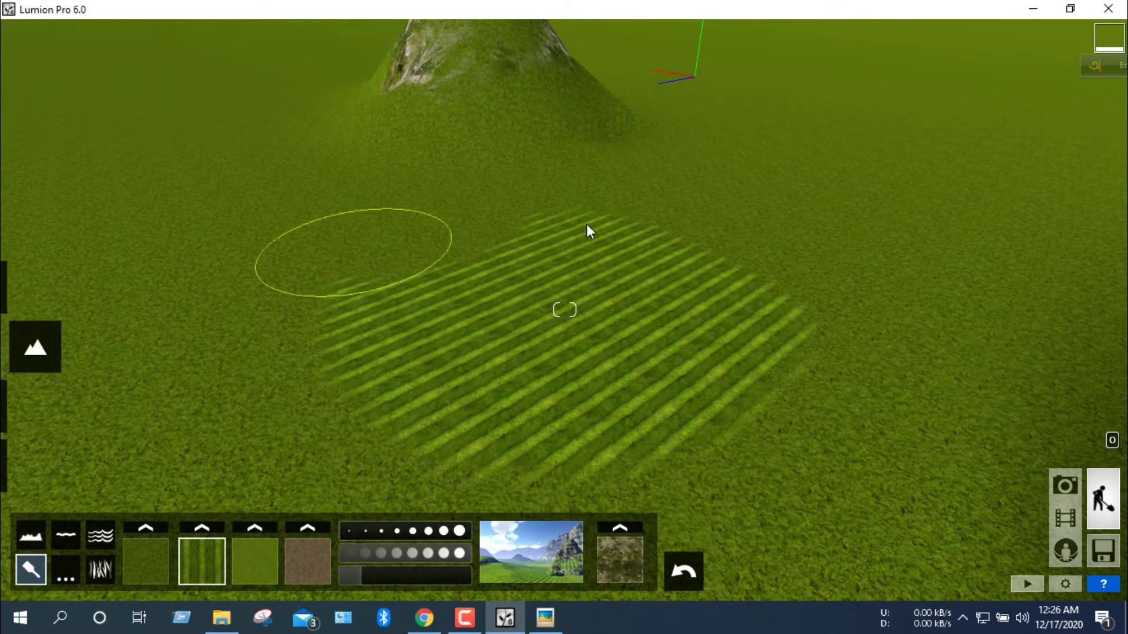
Apply a farmland landscape preset to the whole terrain
{"action": "left_click", "coordinate": [65, 578]}
{"action": "scroll", "coordinate": [479, 361], "scroll_direction": "down", "scroll_amount": 3}
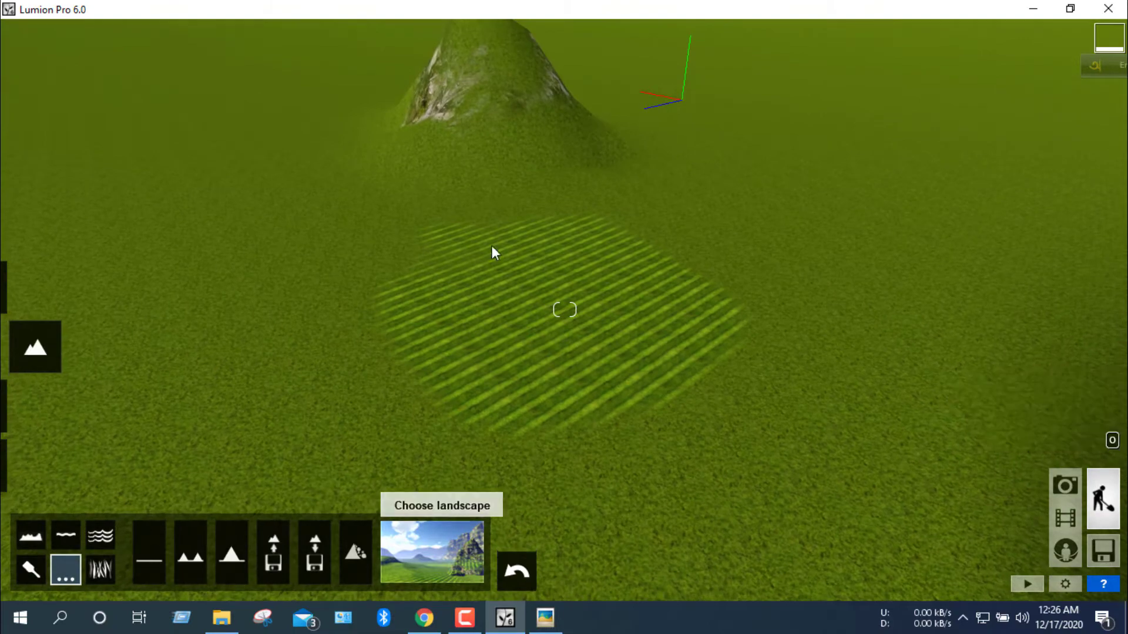
{"action": "scroll", "coordinate": [522, 360], "scroll_direction": "down", "scroll_amount": 3}
{"action": "left_click", "coordinate": [447, 573]}
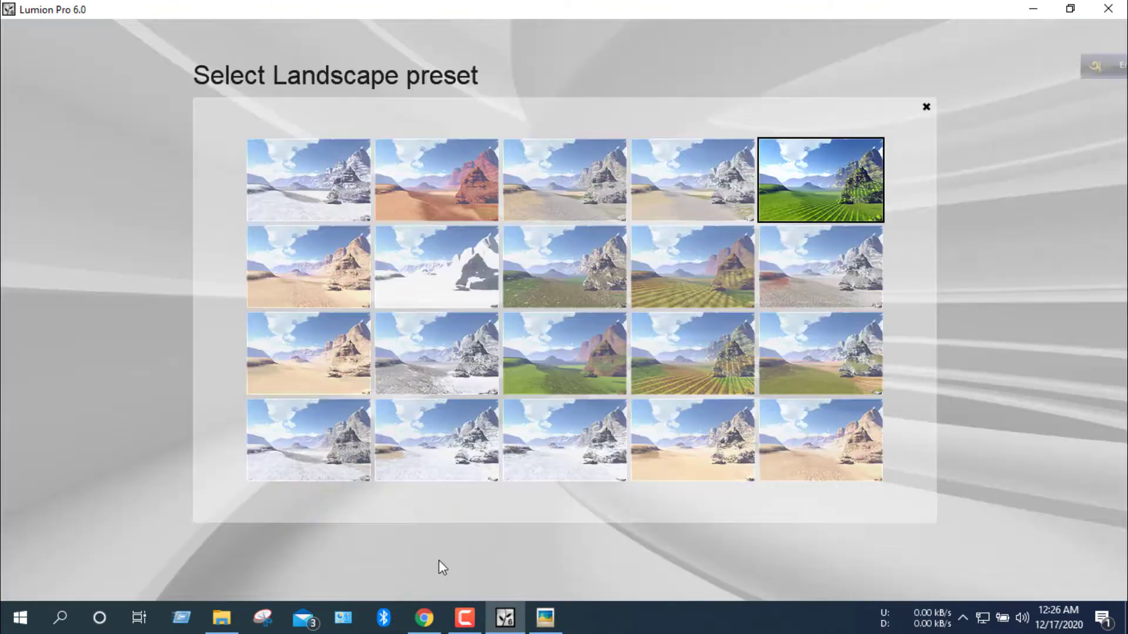
{"action": "left_click", "coordinate": [684, 369]}
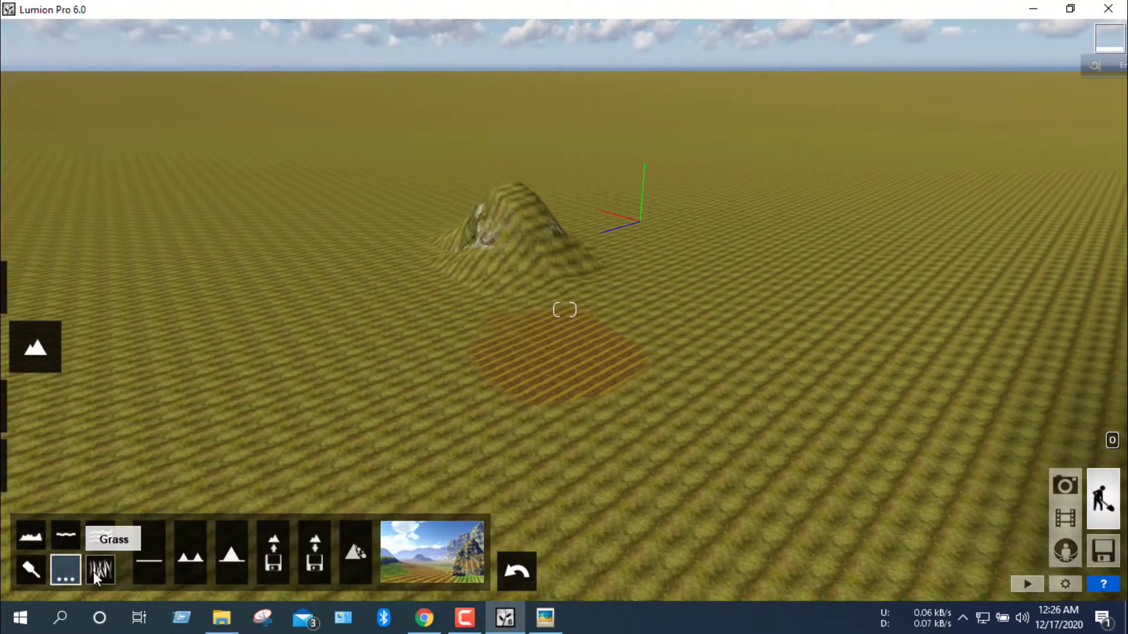
Turn on 3D grass and raise its size from 0.3 to 0.7, plus its height and wildness
{"action": "left_click", "coordinate": [98, 570]}
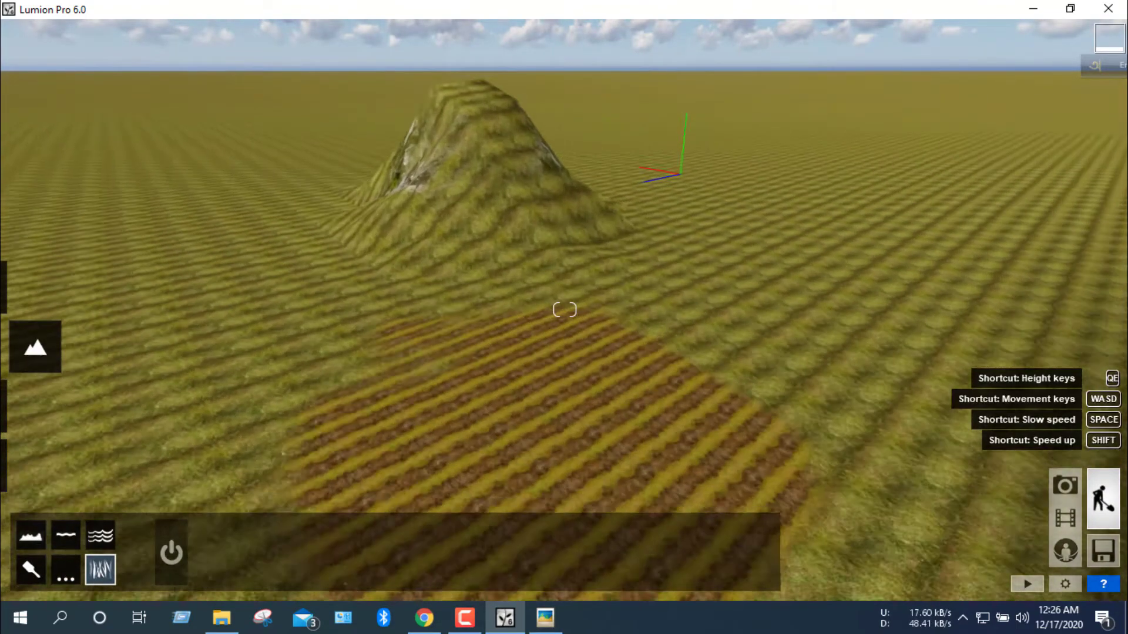
{"action": "right_click_drag", "start_coordinate": [548, 378], "coordinate": [760, 226]}
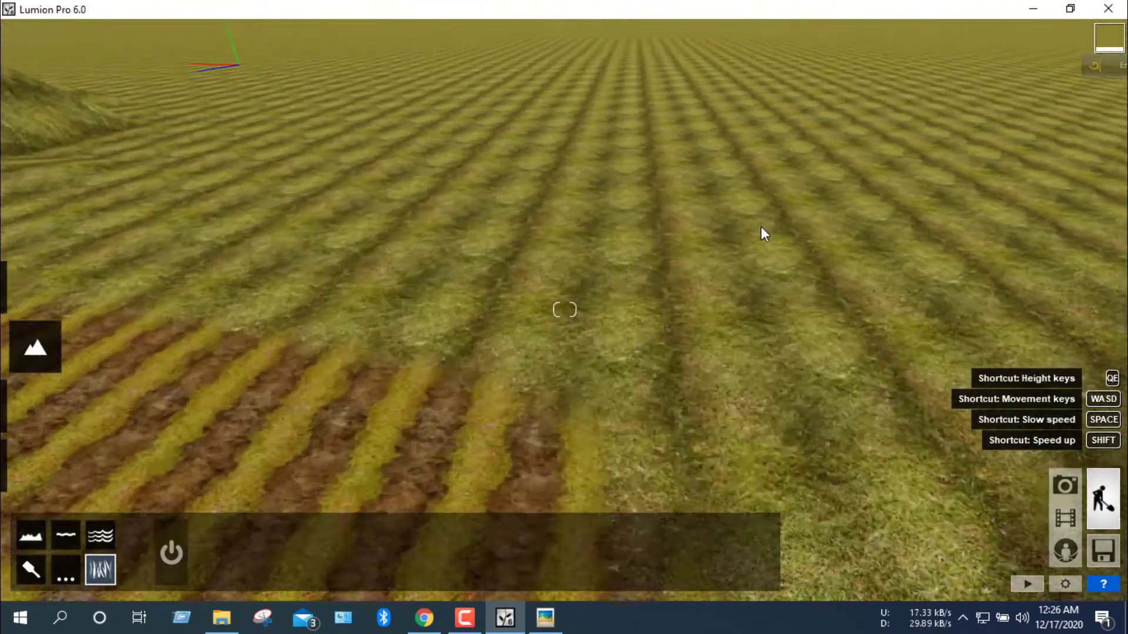
{"action": "key", "text": "w"}
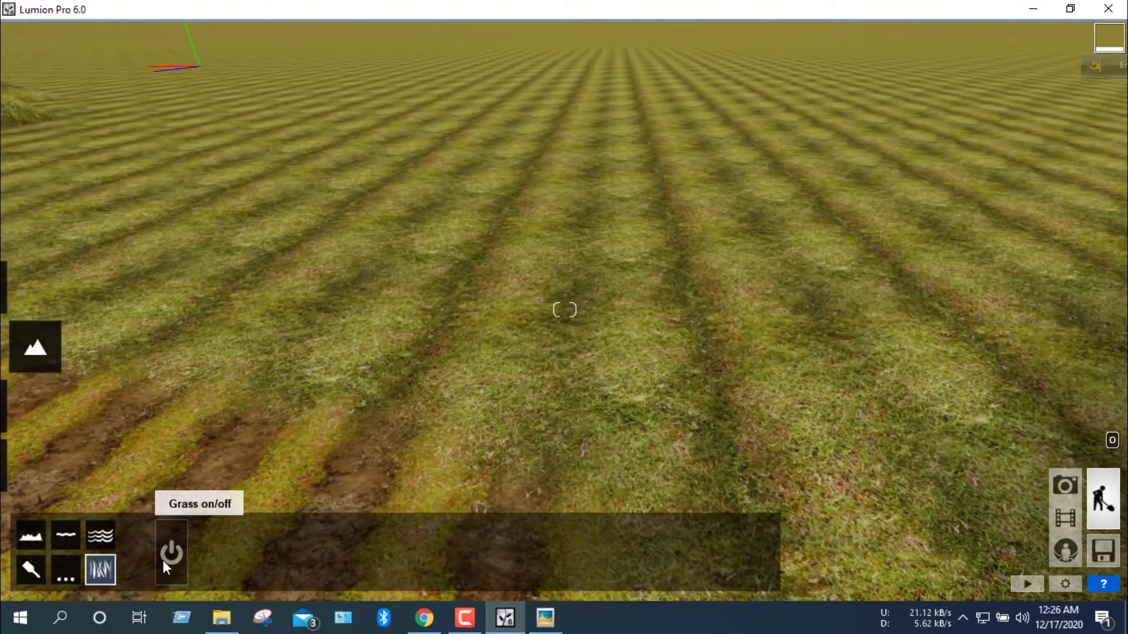
{"action": "left_click", "coordinate": [165, 555]}
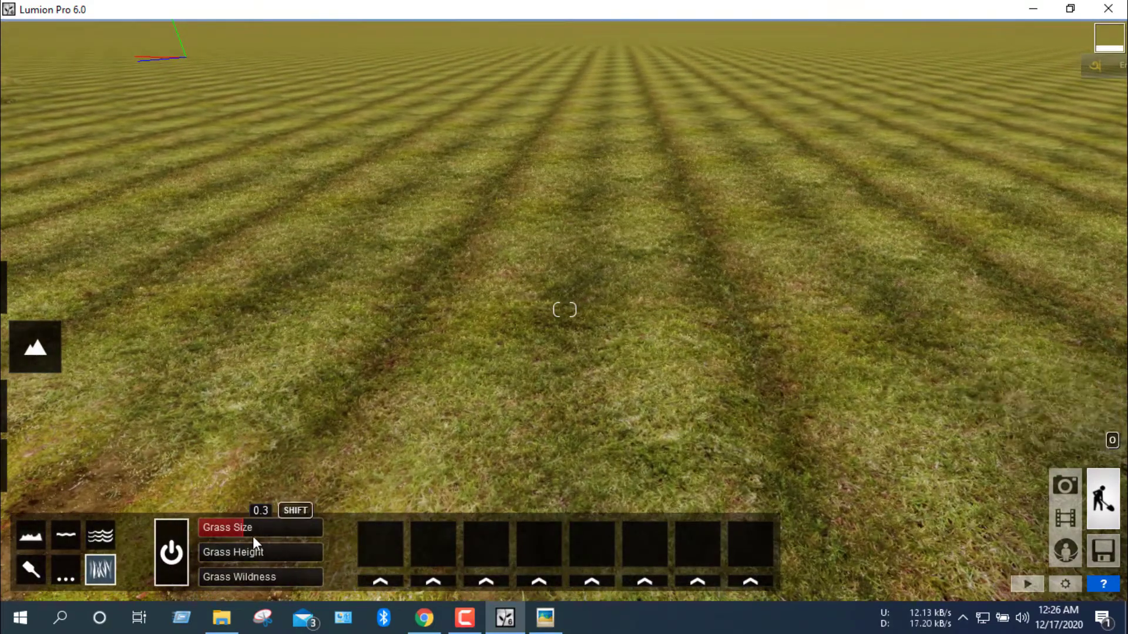
{"action": "left_click_drag", "start_coordinate": [252, 537], "coordinate": [294, 527]}
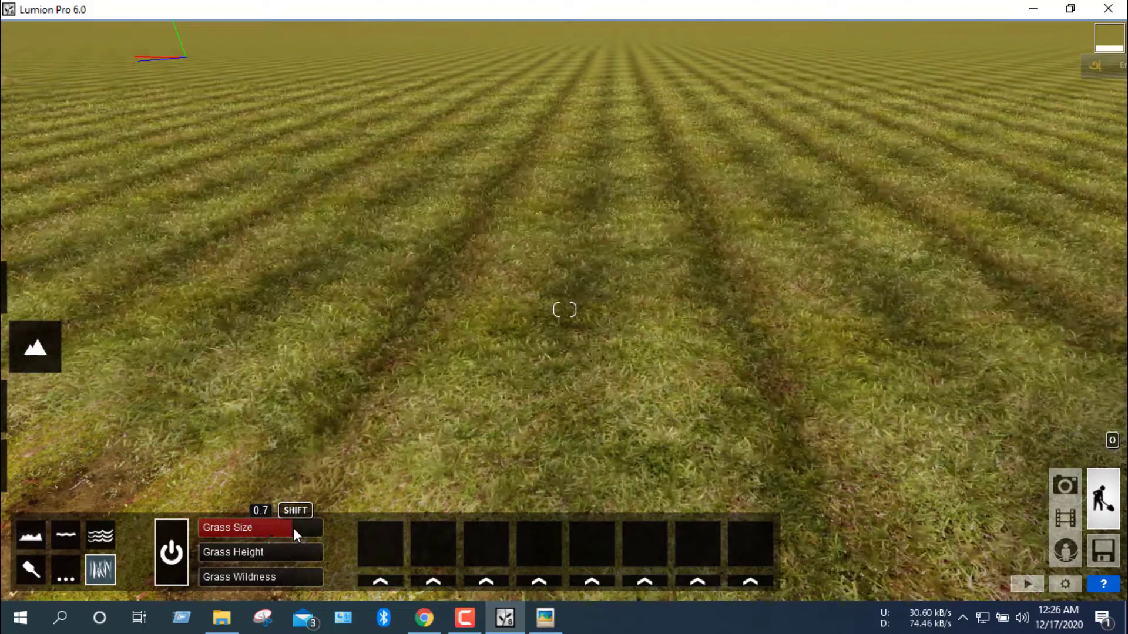
{"action": "left_click_drag", "start_coordinate": [236, 551], "coordinate": [245, 538]}
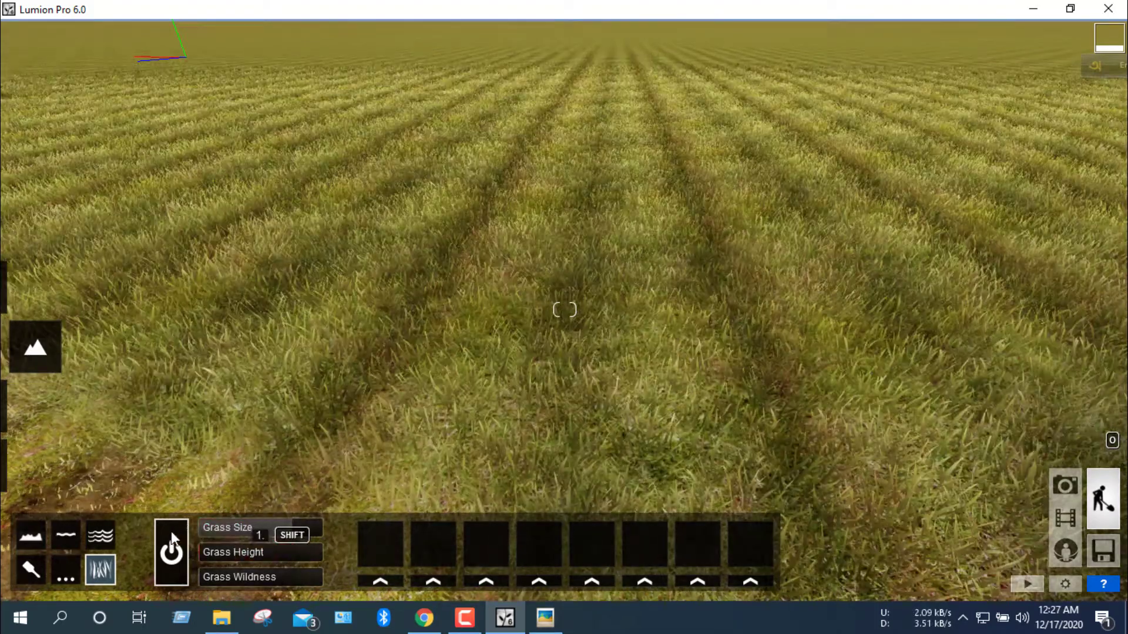
{"action": "mouse_move", "coordinate": [227, 580]}
{"action": "left_mouse_down"}
{"action": "mouse_move", "coordinate": [269, 581]}
{"action": "mouse_move", "coordinate": [217, 574]}
{"action": "mouse_move", "coordinate": [309, 574]}
{"action": "left_mouse_up"}
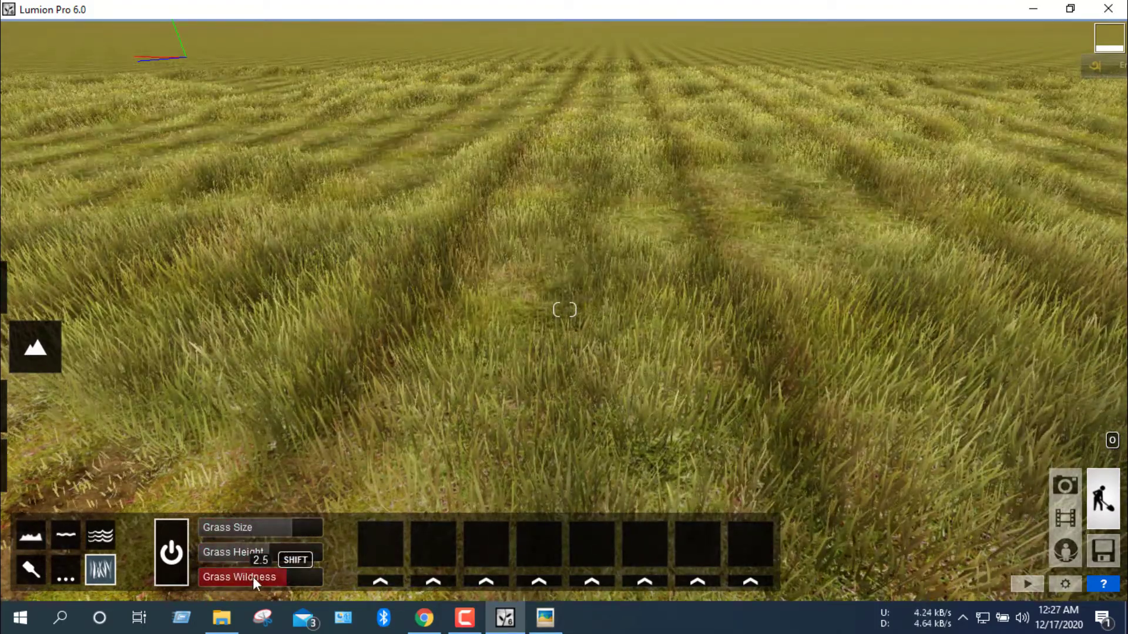
{"action": "left_click_drag", "start_coordinate": [207, 562], "coordinate": [283, 566]}
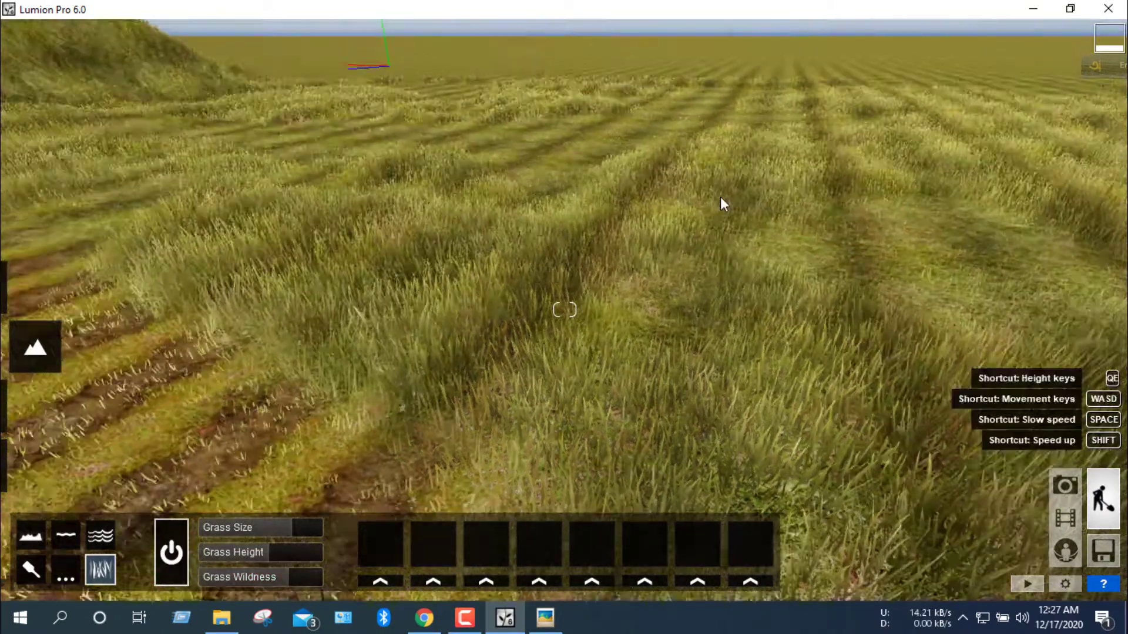
{"action": "right_click_drag", "start_coordinate": [720, 196], "coordinate": [587, 181]}
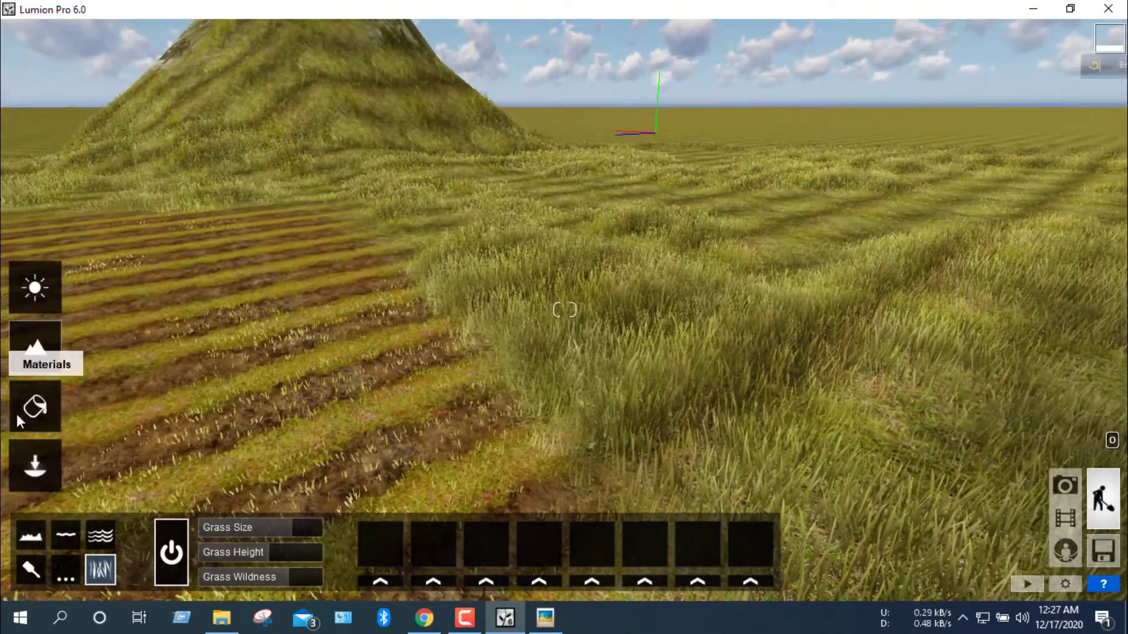
Switch to object placement in the Nature category, facing the striped farmland
{"action": "left_click", "coordinate": [36, 405]}
{"action": "right_click_drag", "start_coordinate": [323, 415], "coordinate": [372, 455]}
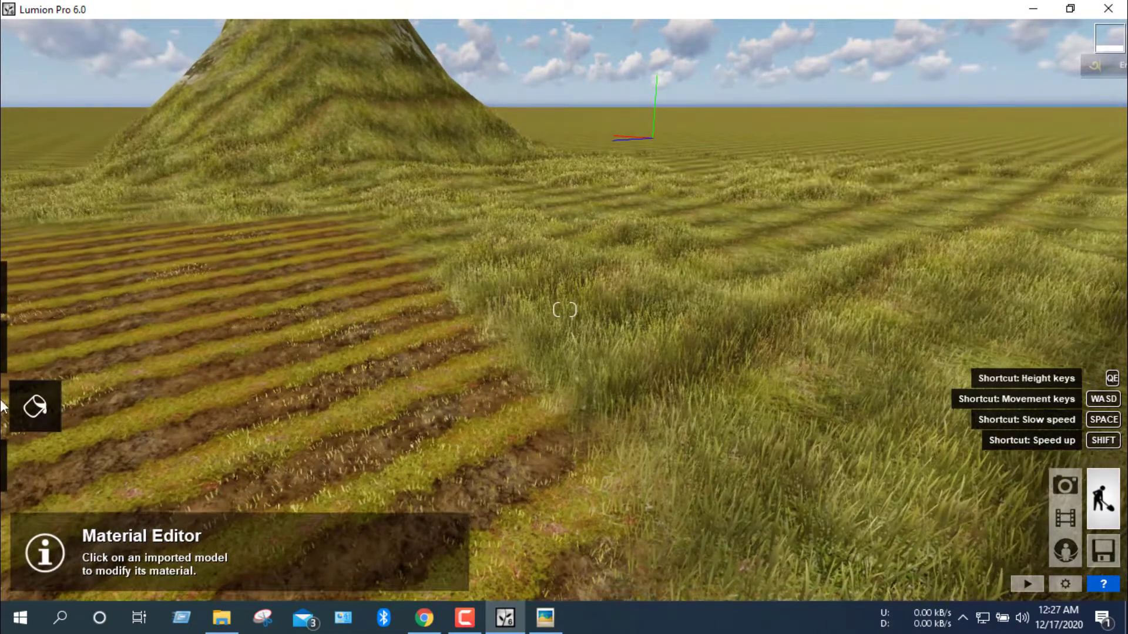
{"action": "left_click", "coordinate": [34, 475]}
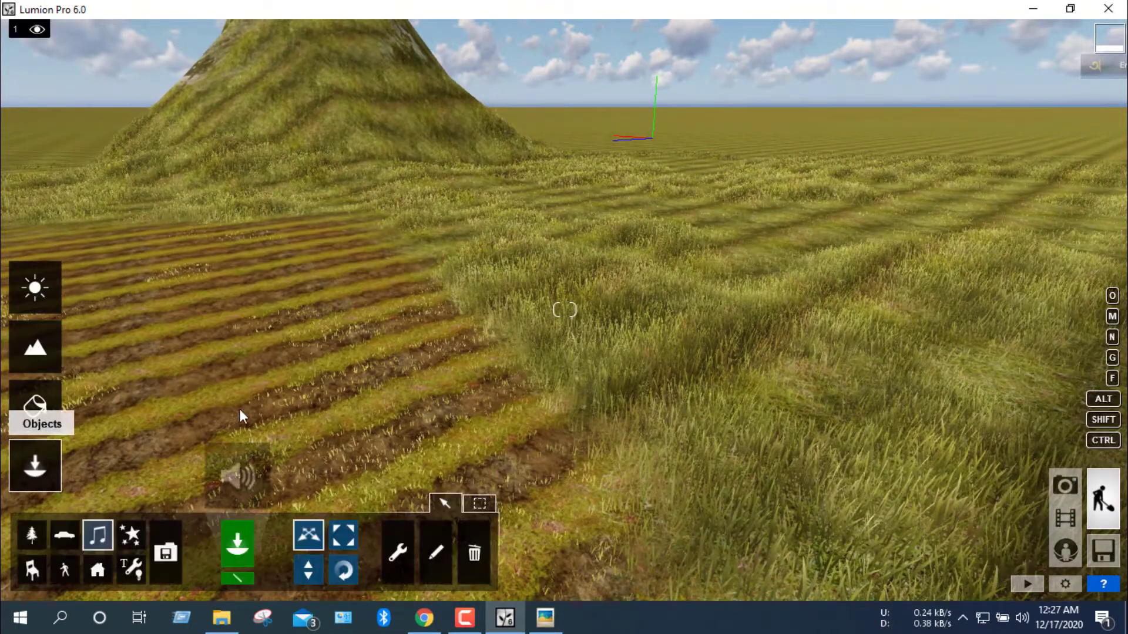
{"action": "right_click_drag", "start_coordinate": [239, 409], "coordinate": [29, 466]}
{"action": "right_click_drag", "start_coordinate": [665, 337], "coordinate": [50, 485]}
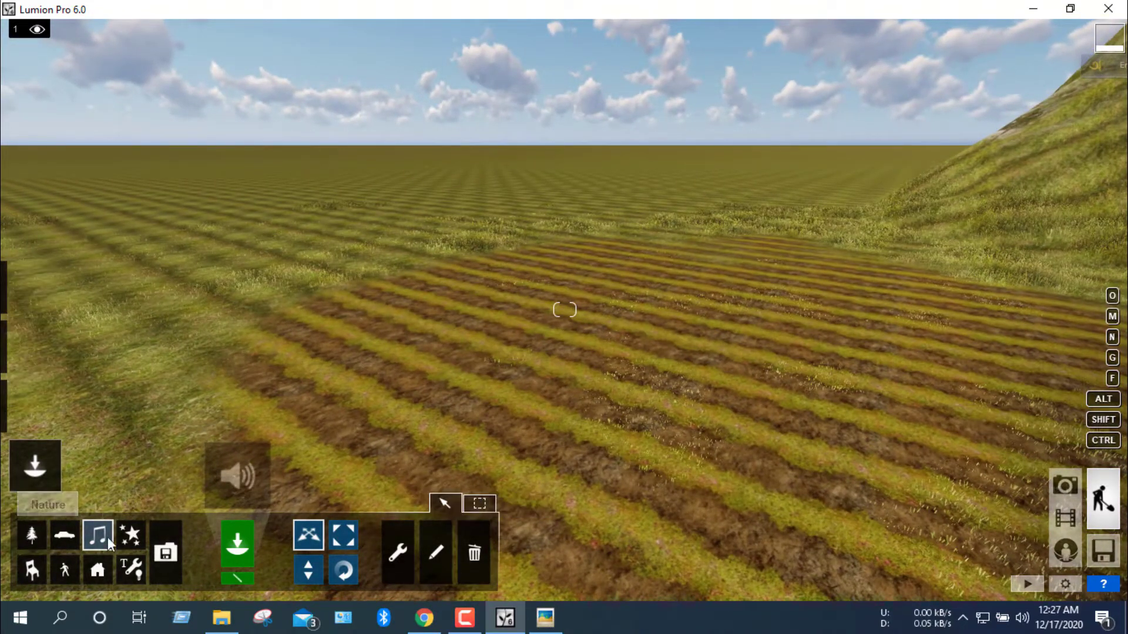
{"action": "left_click", "coordinate": [28, 544]}
{"action": "right_click_drag", "start_coordinate": [383, 497], "coordinate": [187, 429]}
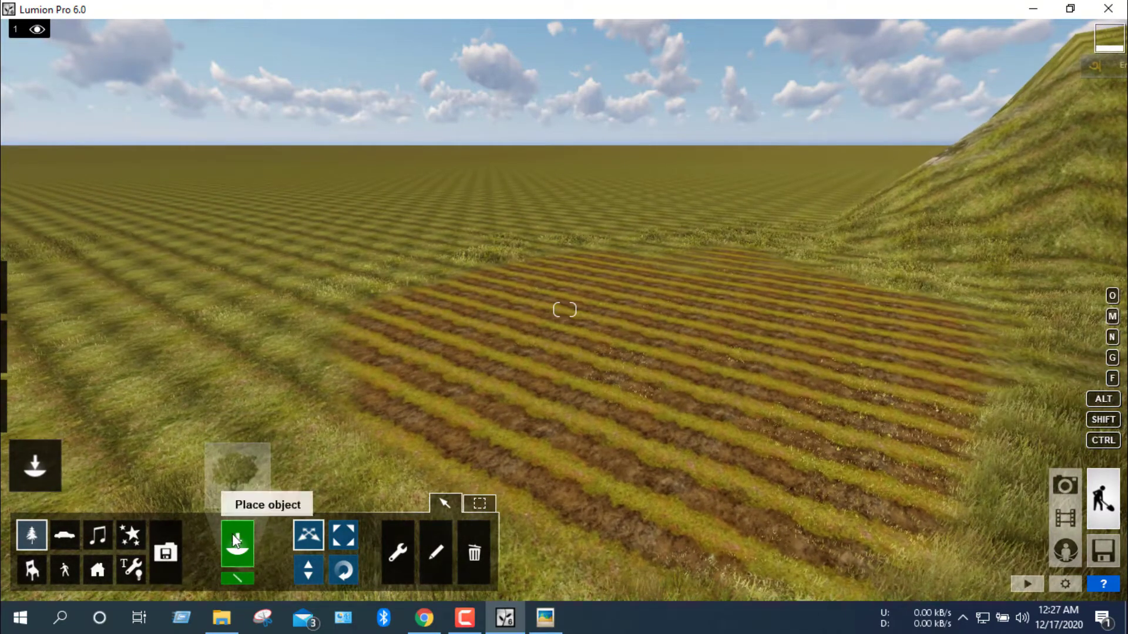
Pick a leafy tree from the Nature Library and place two beyond the farmland
{"action": "left_click", "coordinate": [228, 495]}
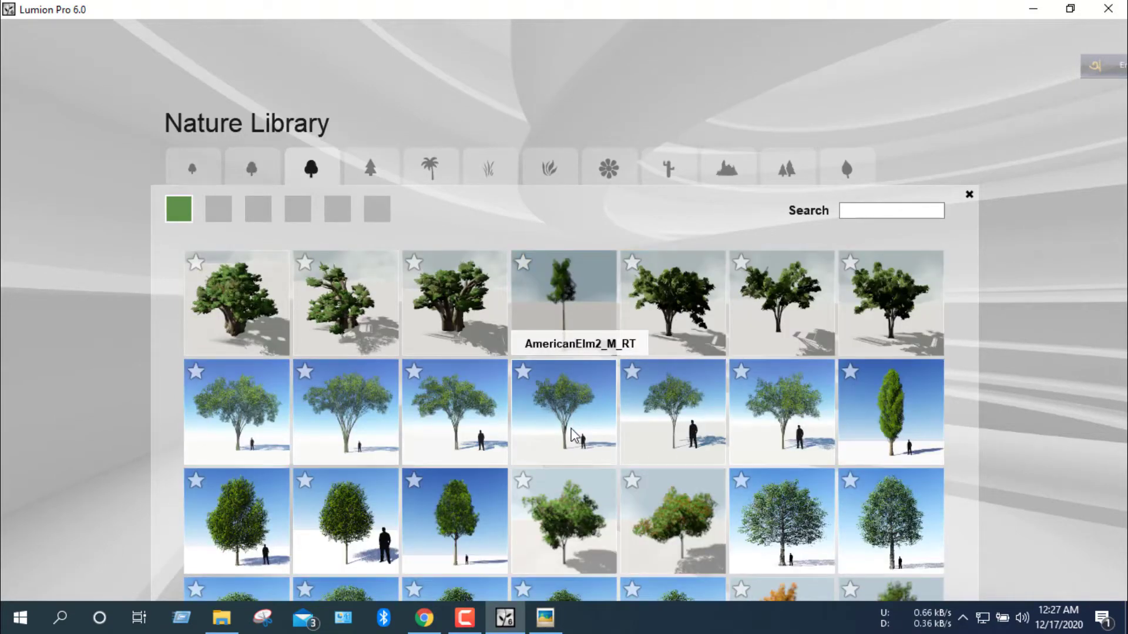
{"action": "left_click", "coordinate": [573, 437]}
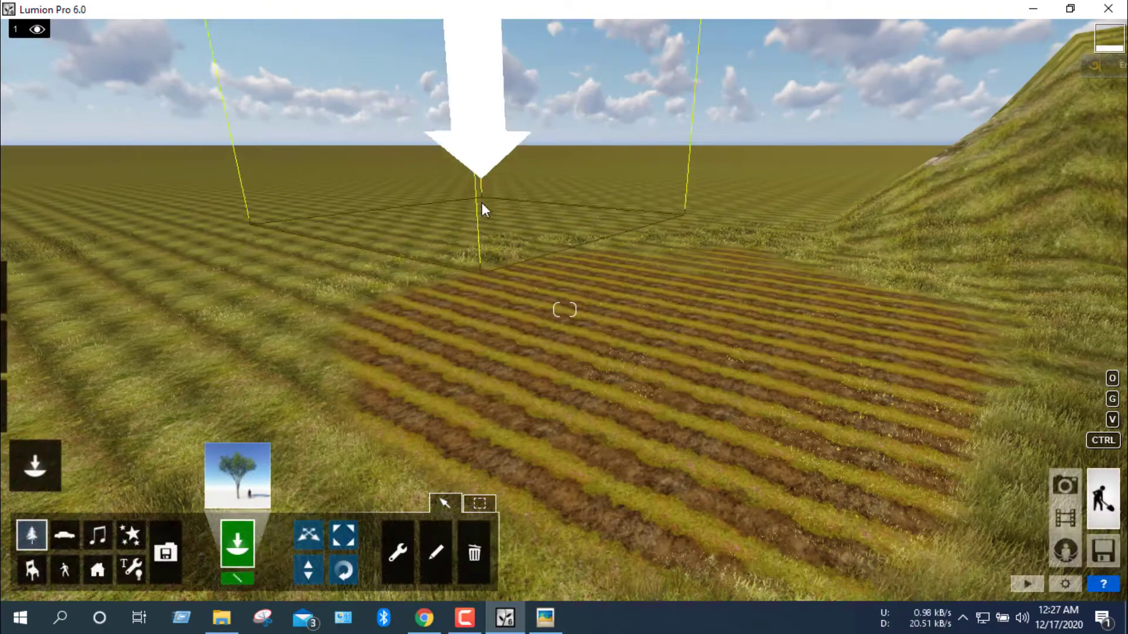
{"action": "left_click", "coordinate": [485, 228]}
{"action": "key", "text": "s"}
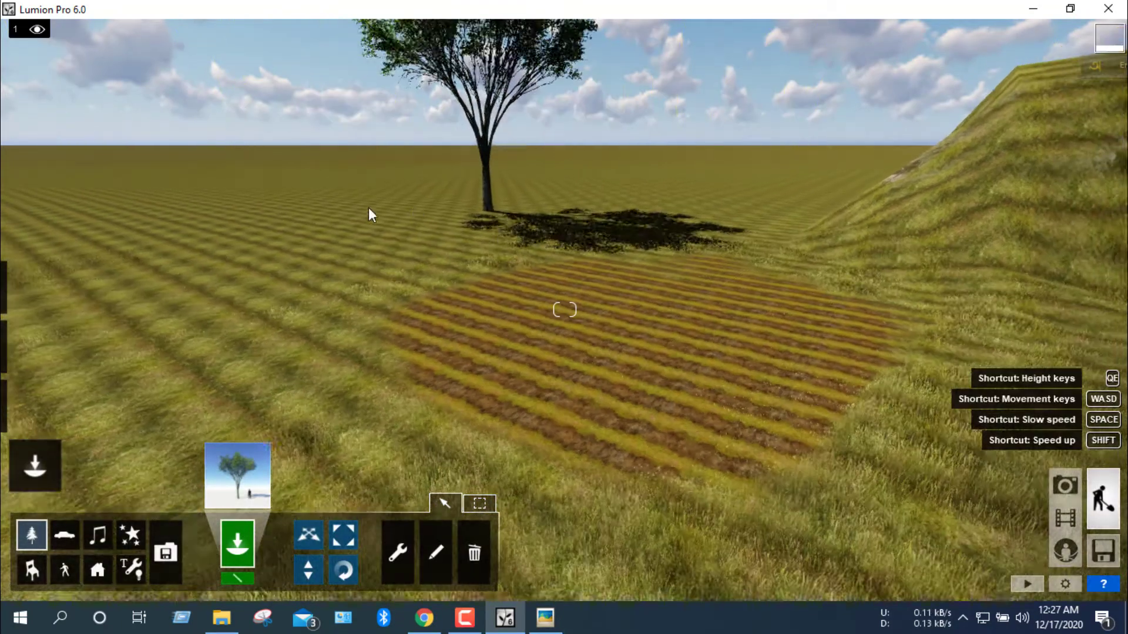
{"action": "left_click", "coordinate": [253, 231]}
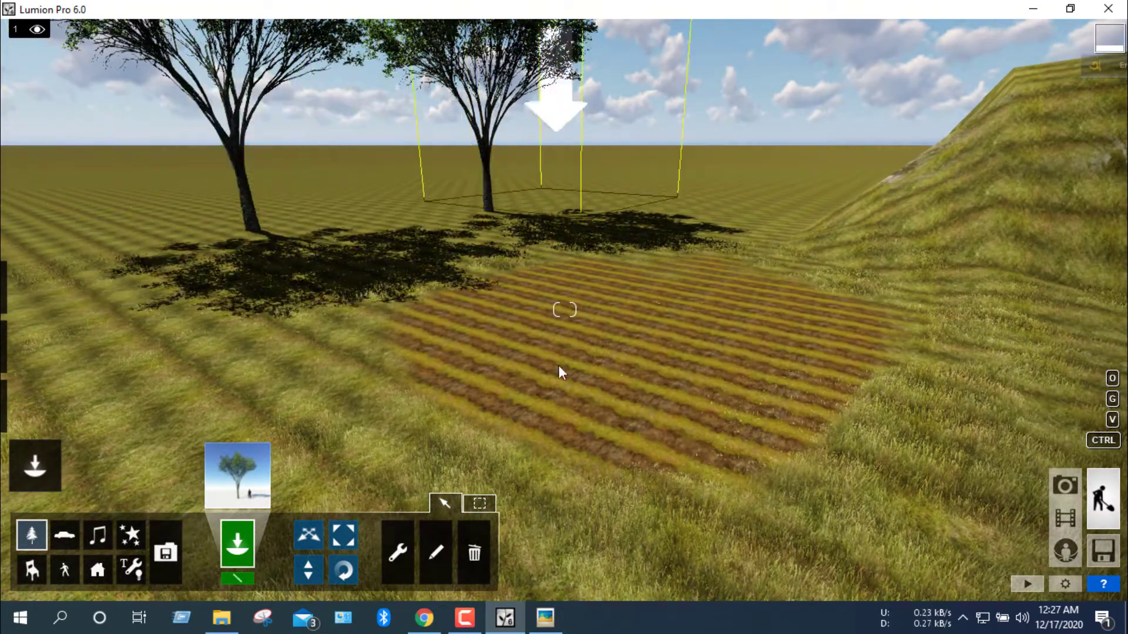
{"action": "key", "text": "w"}
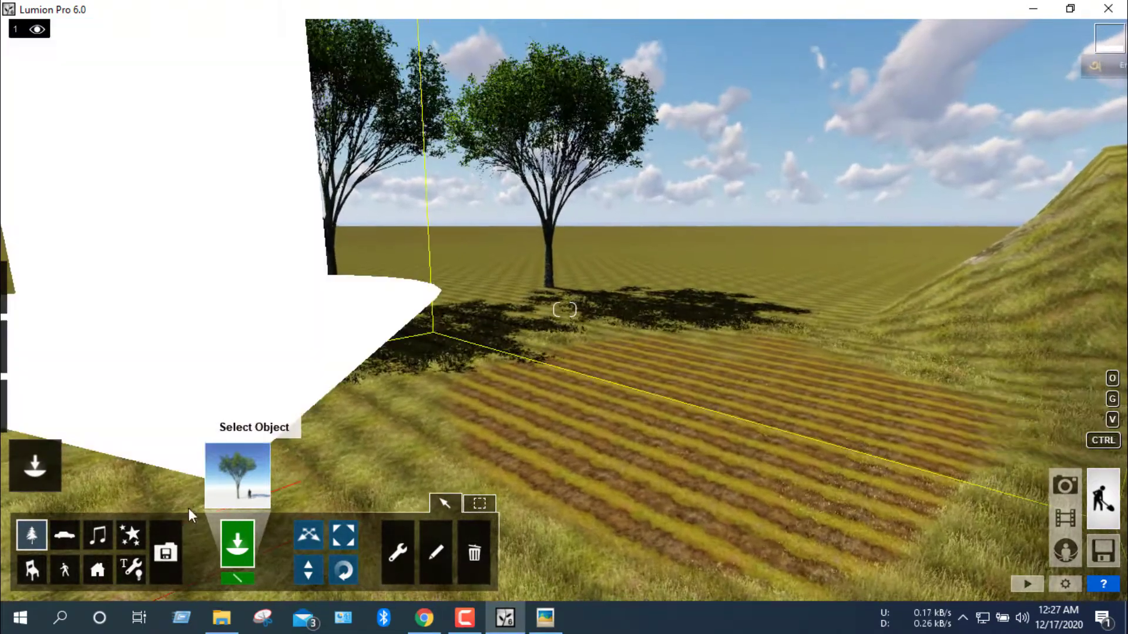
Browse the Nature Library's tree, palm, rock, plant, grass and fallen-leaves categories
{"action": "left_click", "coordinate": [241, 463]}
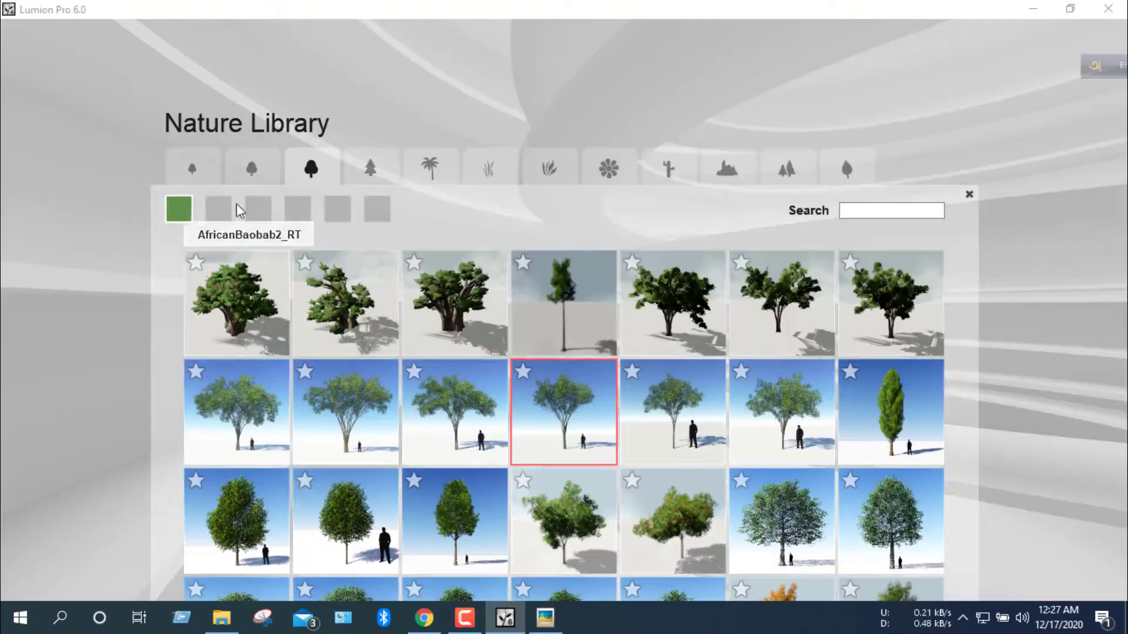
{"action": "left_click", "coordinate": [205, 181]}
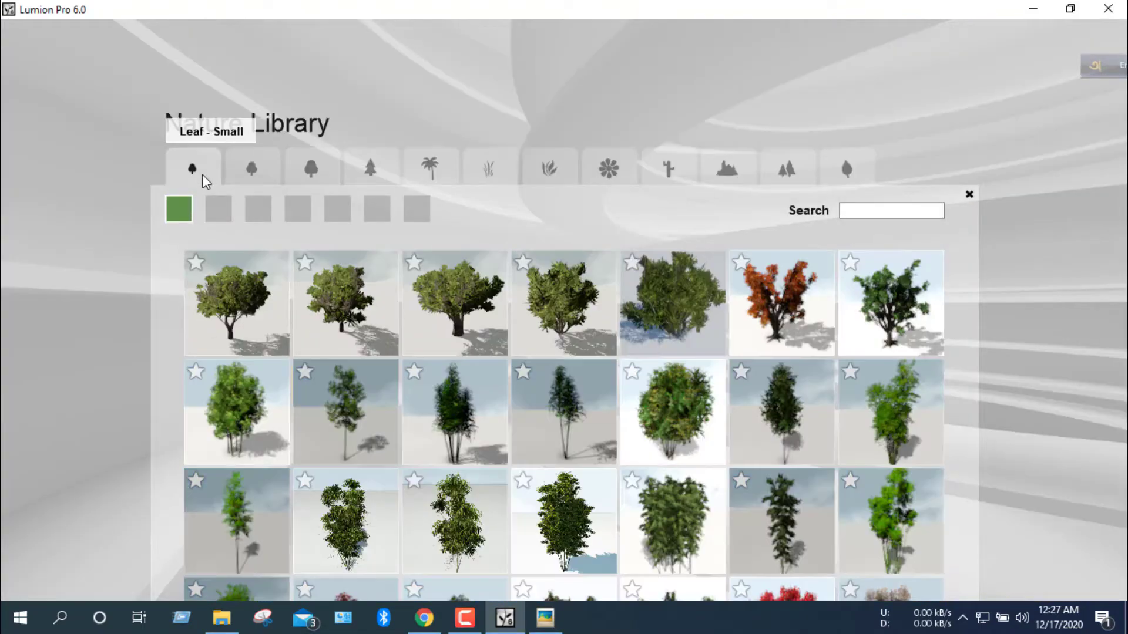
{"action": "left_click", "coordinate": [252, 169]}
{"action": "left_click", "coordinate": [311, 170]}
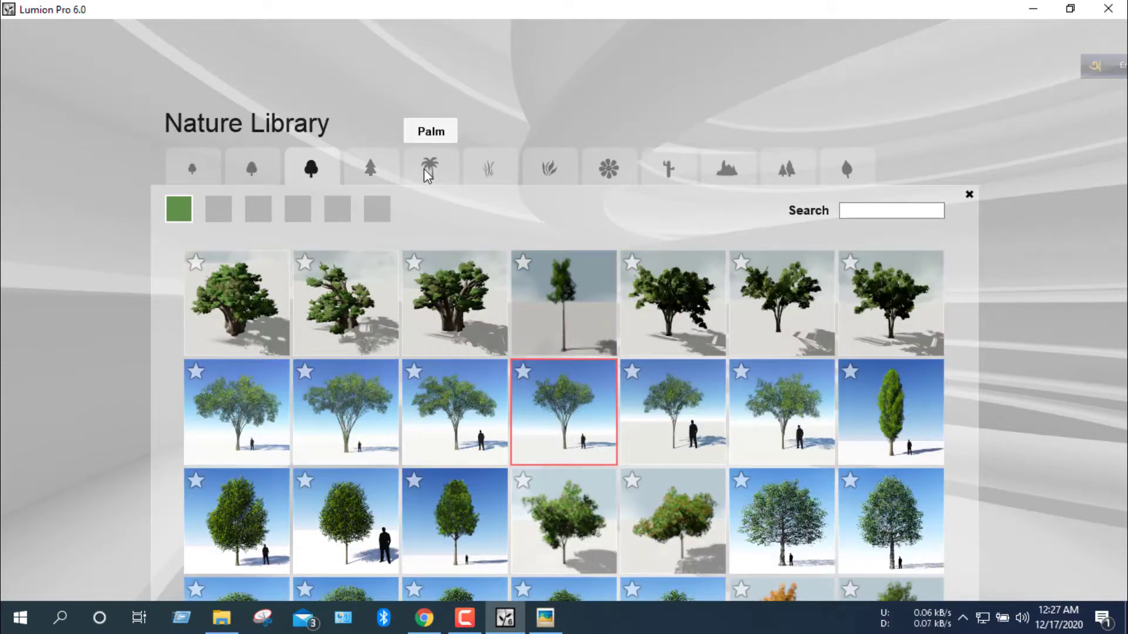
{"action": "left_click", "coordinate": [564, 173]}
{"action": "left_click", "coordinate": [734, 177]}
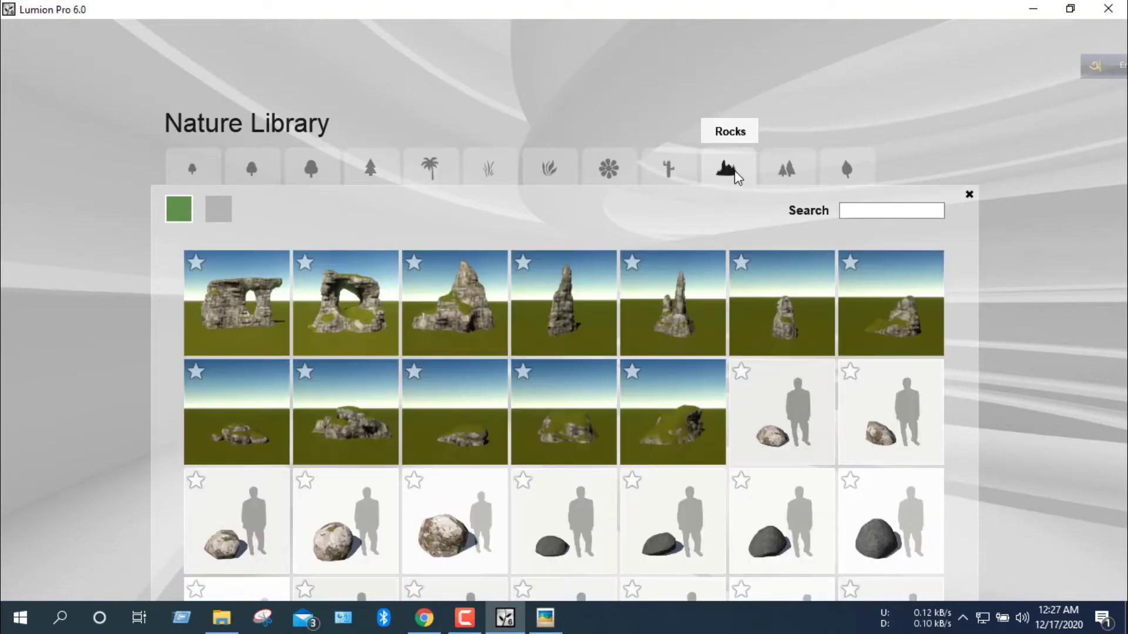
{"action": "left_click", "coordinate": [771, 176]}
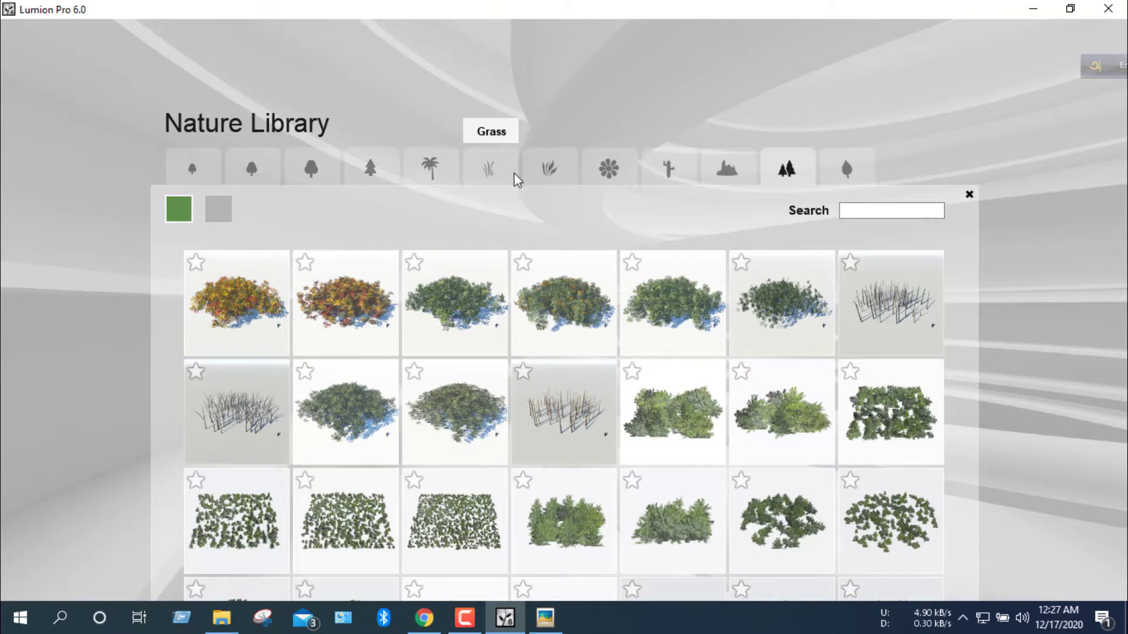
{"action": "left_click", "coordinate": [219, 215]}
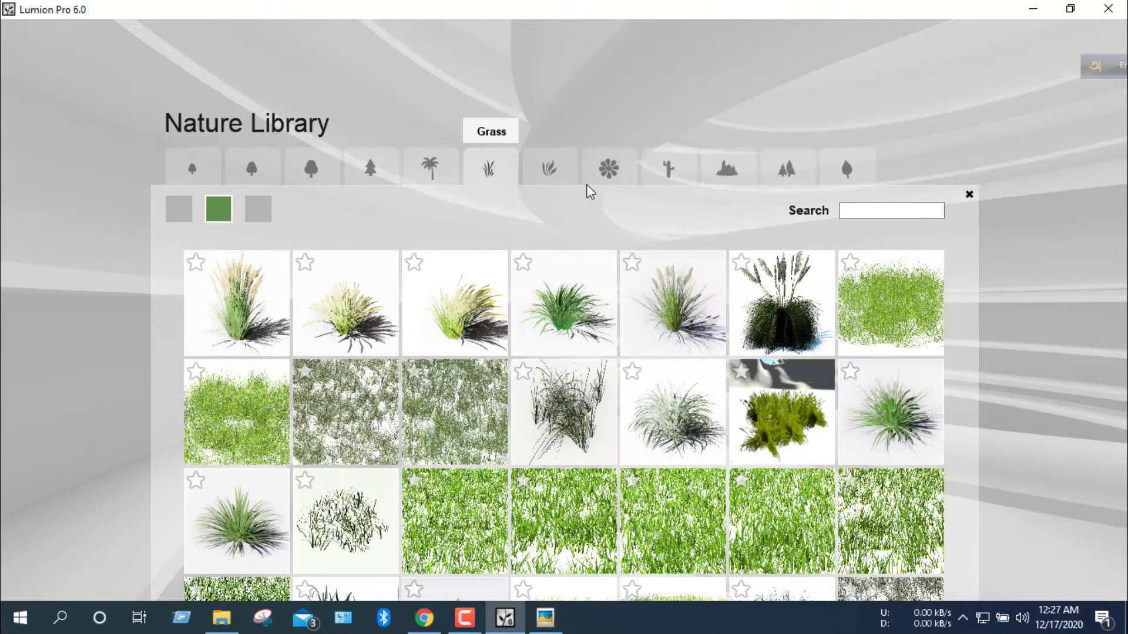
{"action": "left_click", "coordinate": [852, 174]}
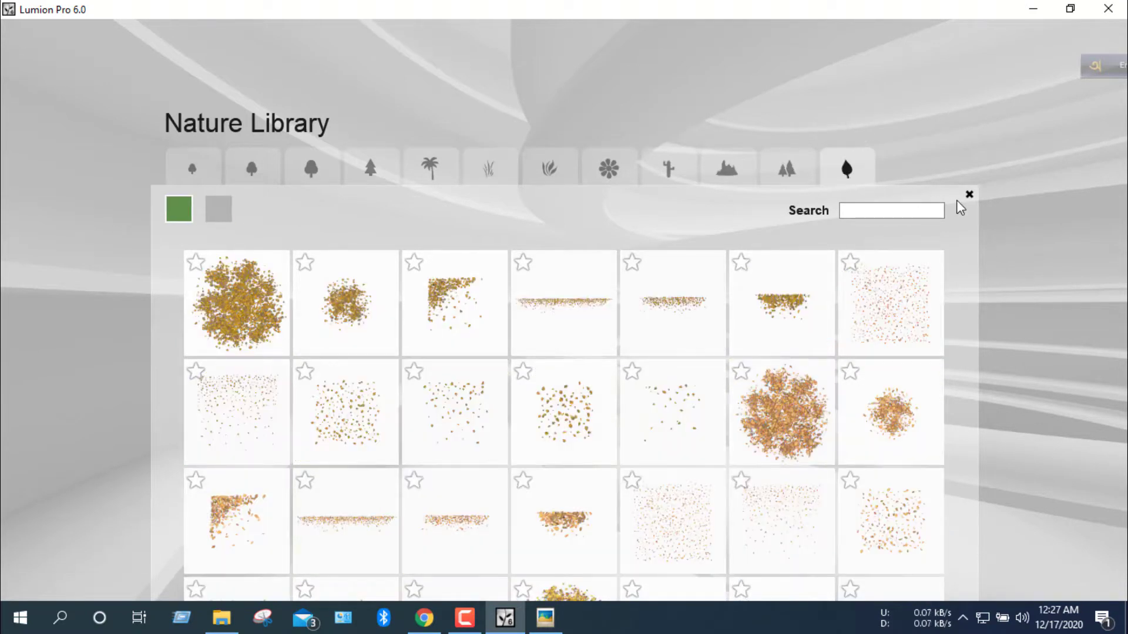
{"action": "left_click", "coordinate": [561, 397]}
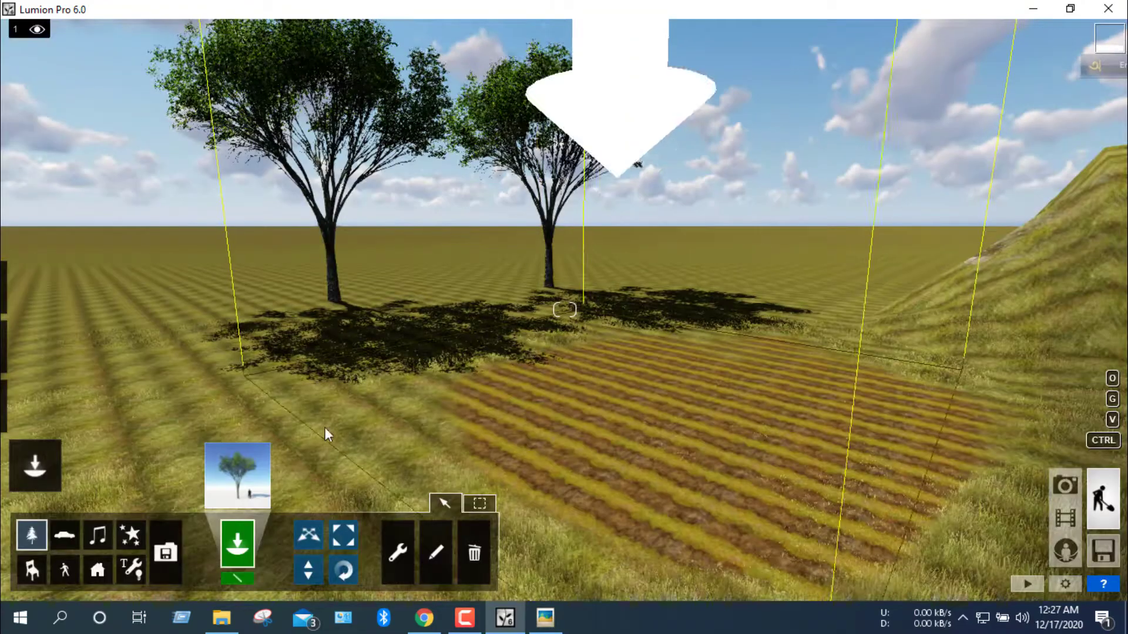
{"action": "left_click", "coordinate": [57, 534]}
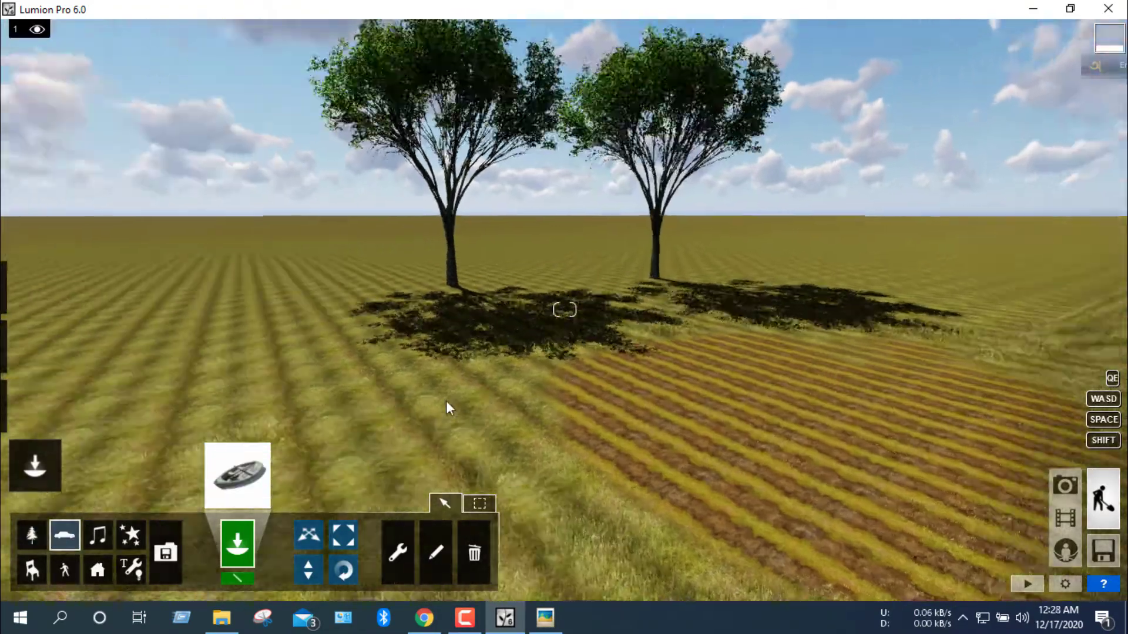
{"action": "right_click_drag", "start_coordinate": [446, 401], "coordinate": [153, 499]}
{"action": "left_click", "coordinate": [237, 475]}
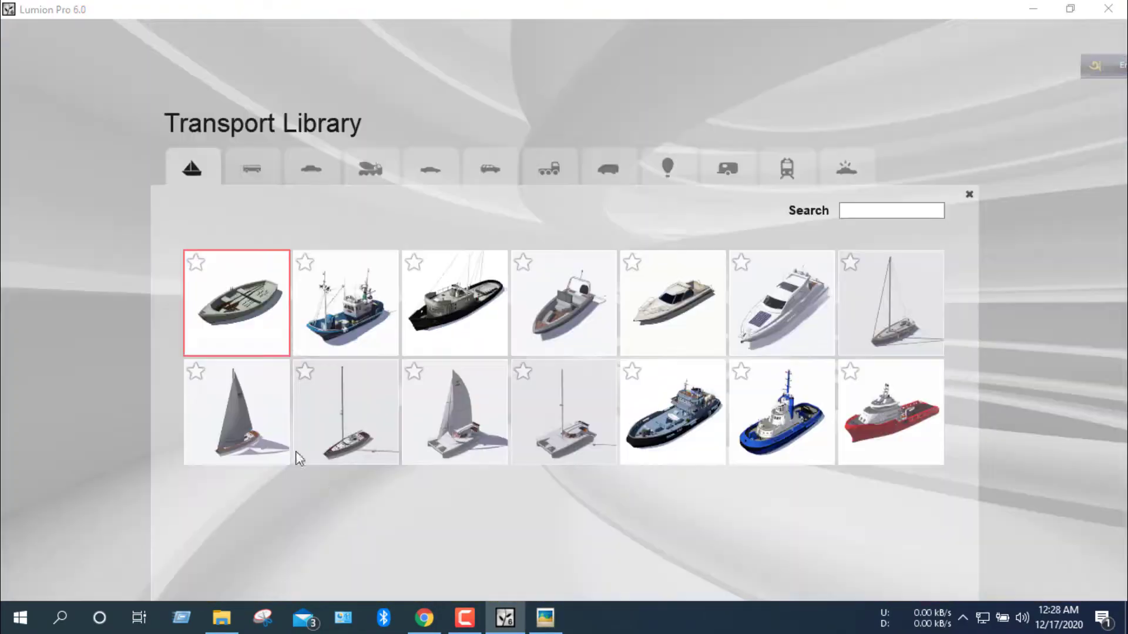
{"action": "left_click", "coordinate": [259, 174]}
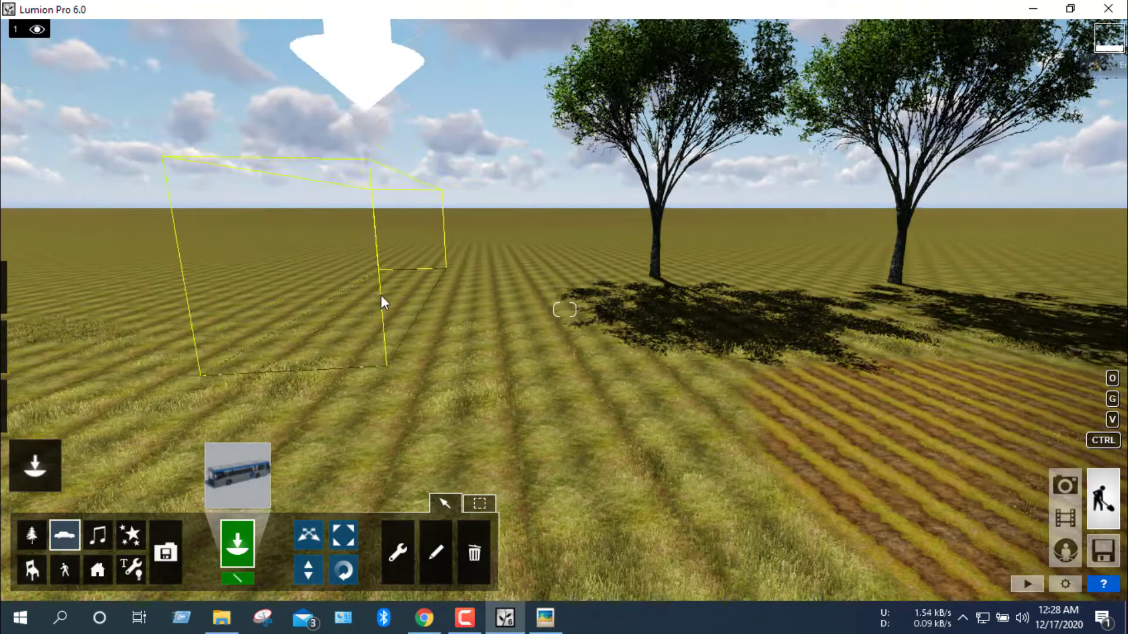
{"action": "left_click", "coordinate": [535, 360]}
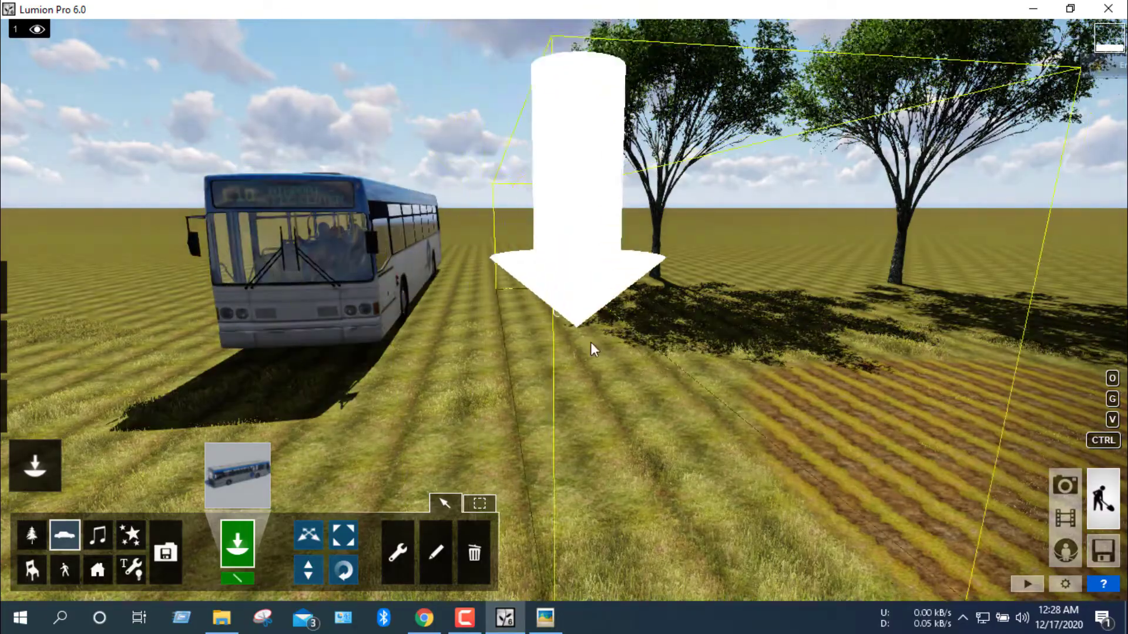
{"action": "right_click_drag", "start_coordinate": [590, 347], "coordinate": [763, 336]}
{"action": "scroll", "coordinate": [766, 331], "scroll_direction": "up", "scroll_amount": 5}
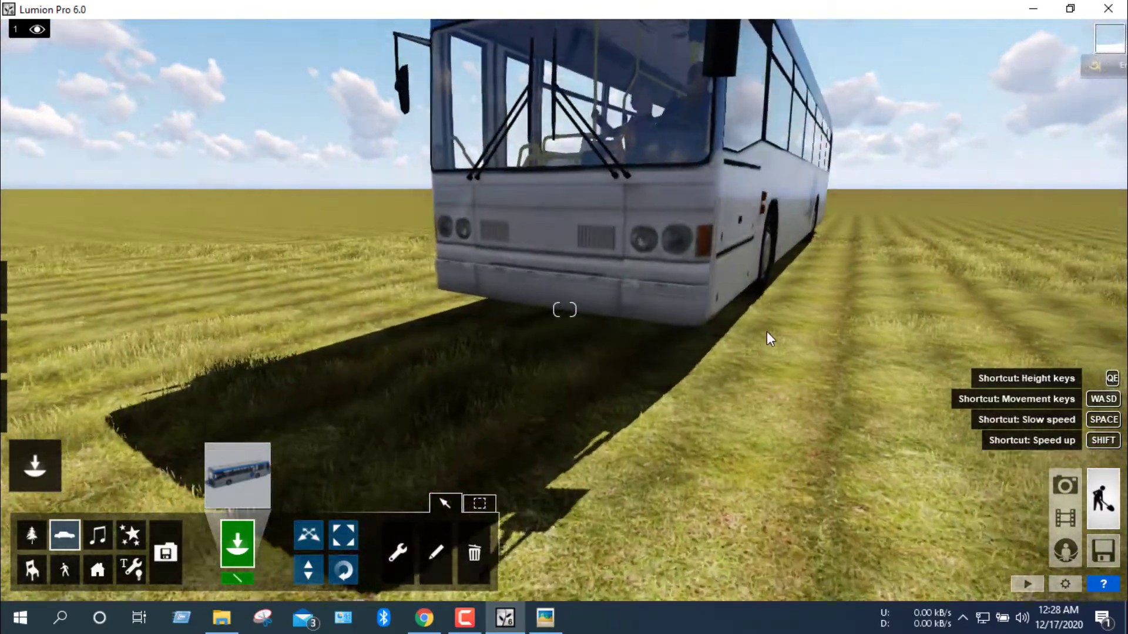
{"action": "scroll", "coordinate": [767, 331], "scroll_direction": "down", "scroll_amount": 3}
{"action": "scroll", "coordinate": [766, 331], "scroll_direction": "down", "scroll_amount": 2}
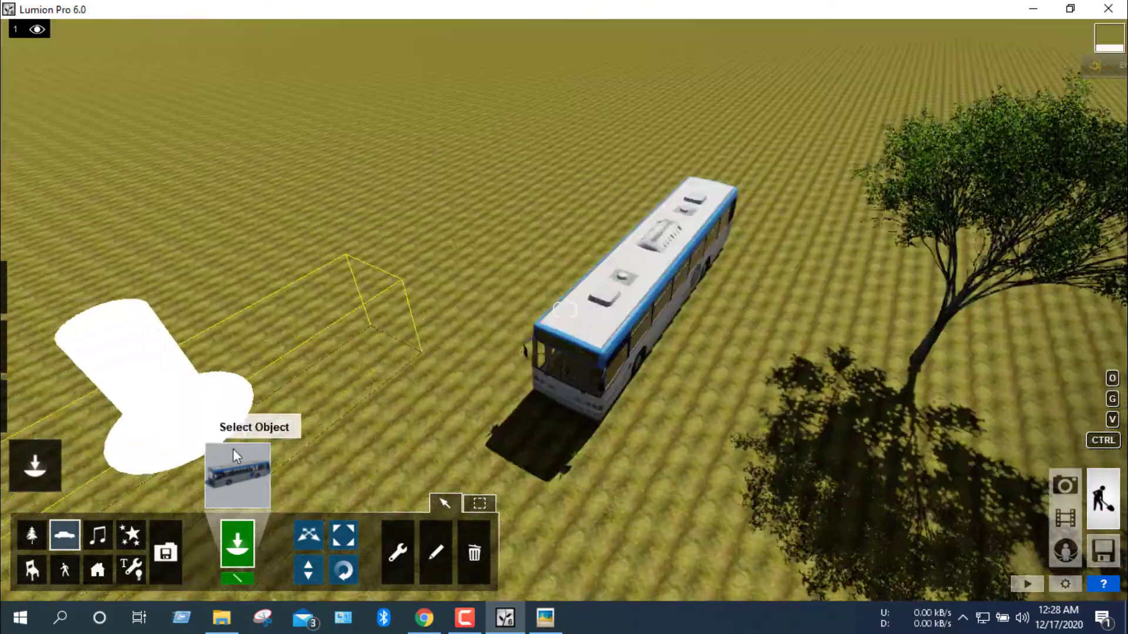
{"action": "left_click", "coordinate": [232, 453]}
{"action": "left_click", "coordinate": [613, 179]}
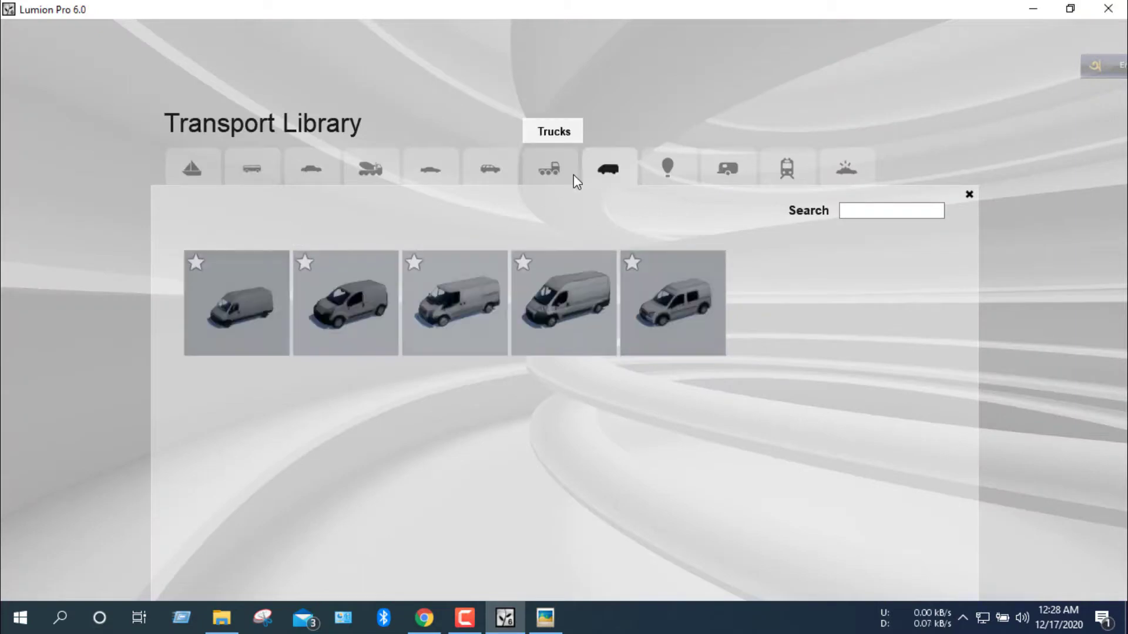
{"action": "left_click", "coordinate": [535, 177]}
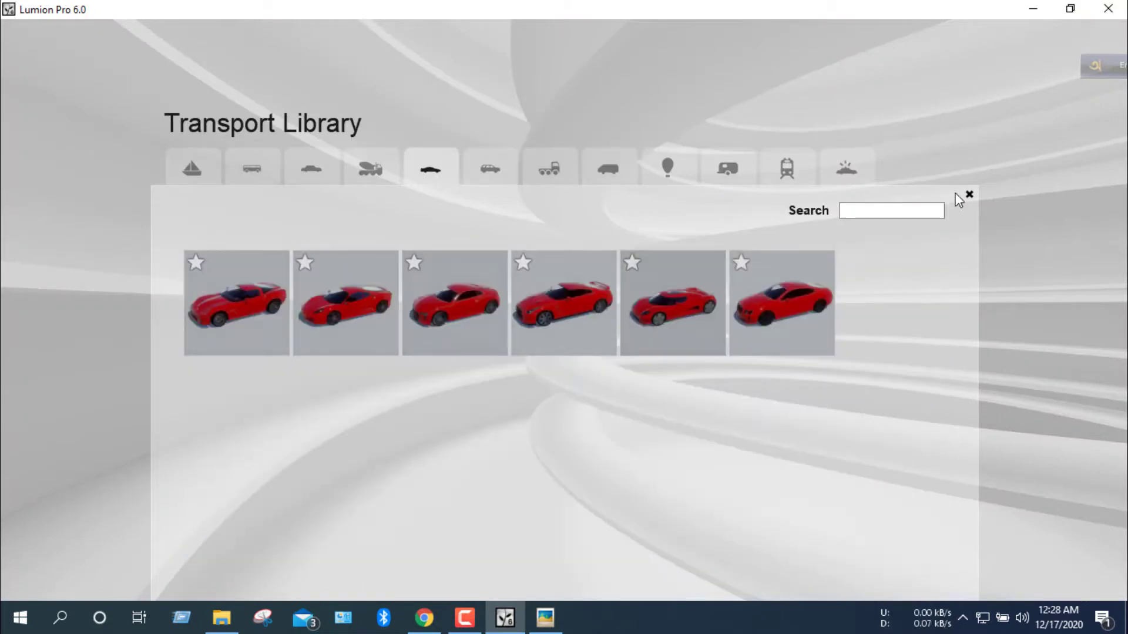
{"action": "left_click", "coordinate": [929, 298]}
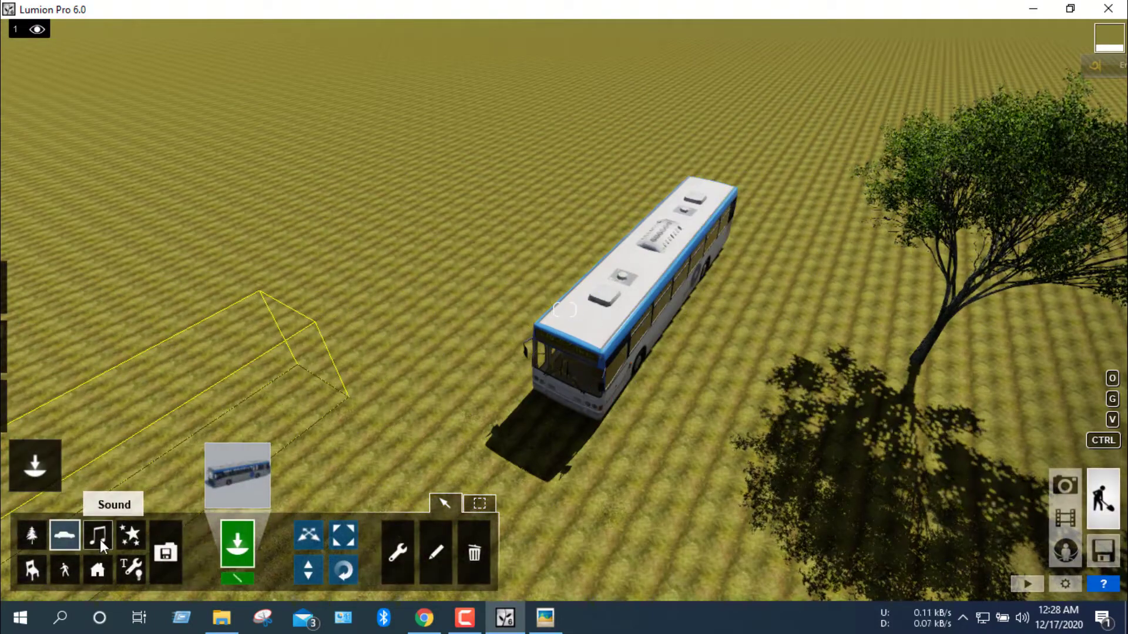
Place a small fire from the Effects Library's Fire tab on the grass before the bus
{"action": "left_click", "coordinate": [99, 539]}
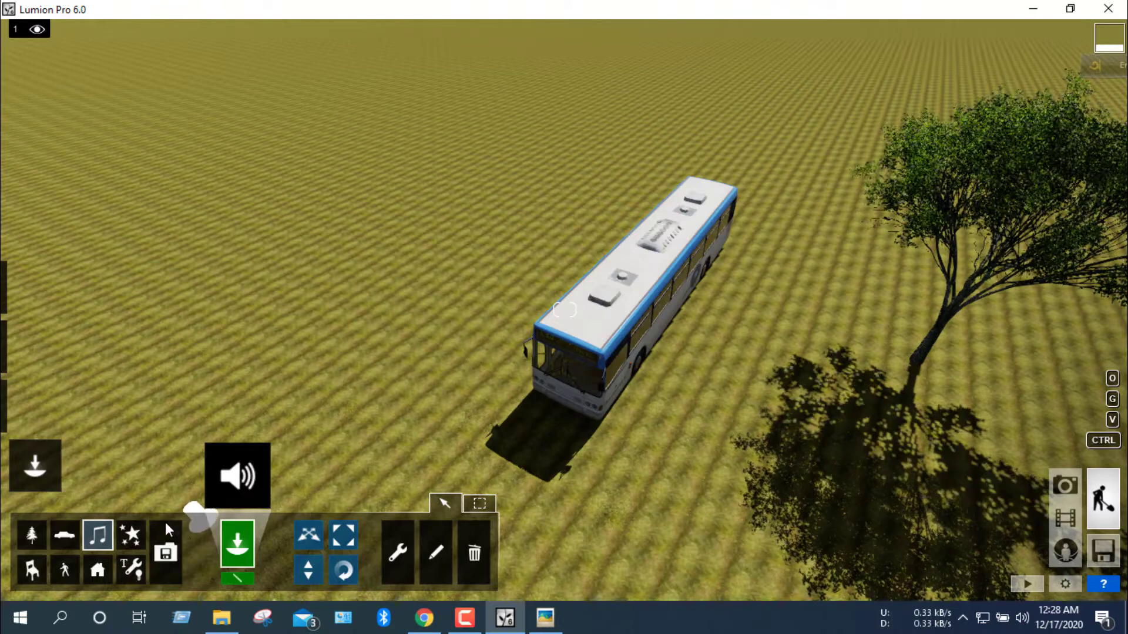
{"action": "left_click", "coordinate": [130, 536]}
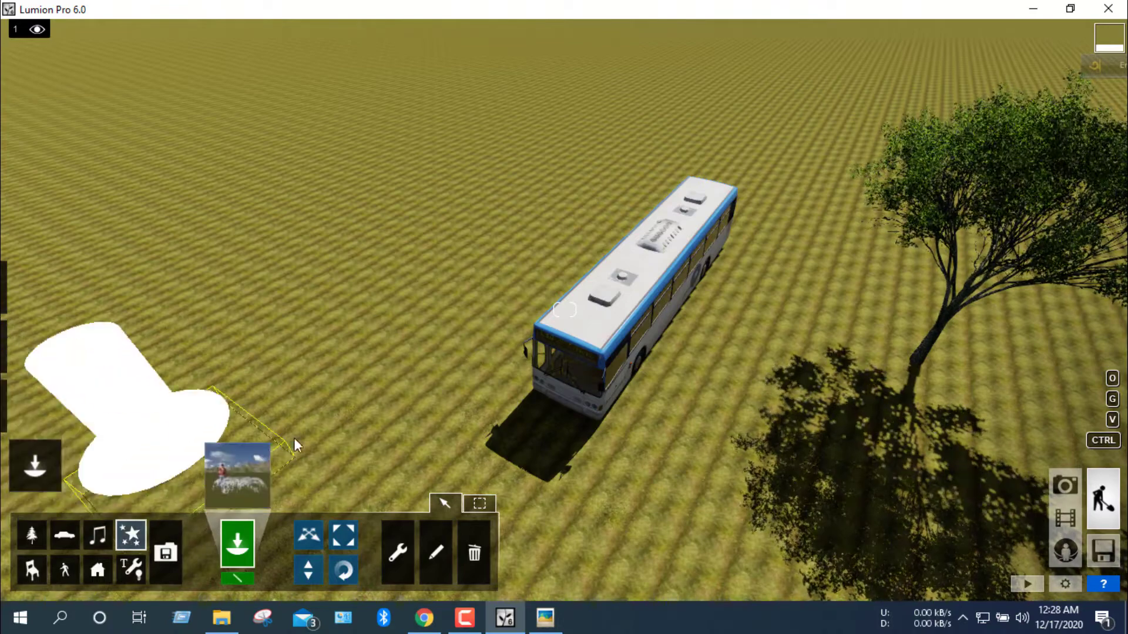
{"action": "scroll", "coordinate": [352, 419], "scroll_direction": "up", "scroll_amount": 3}
{"action": "left_click", "coordinate": [231, 479]}
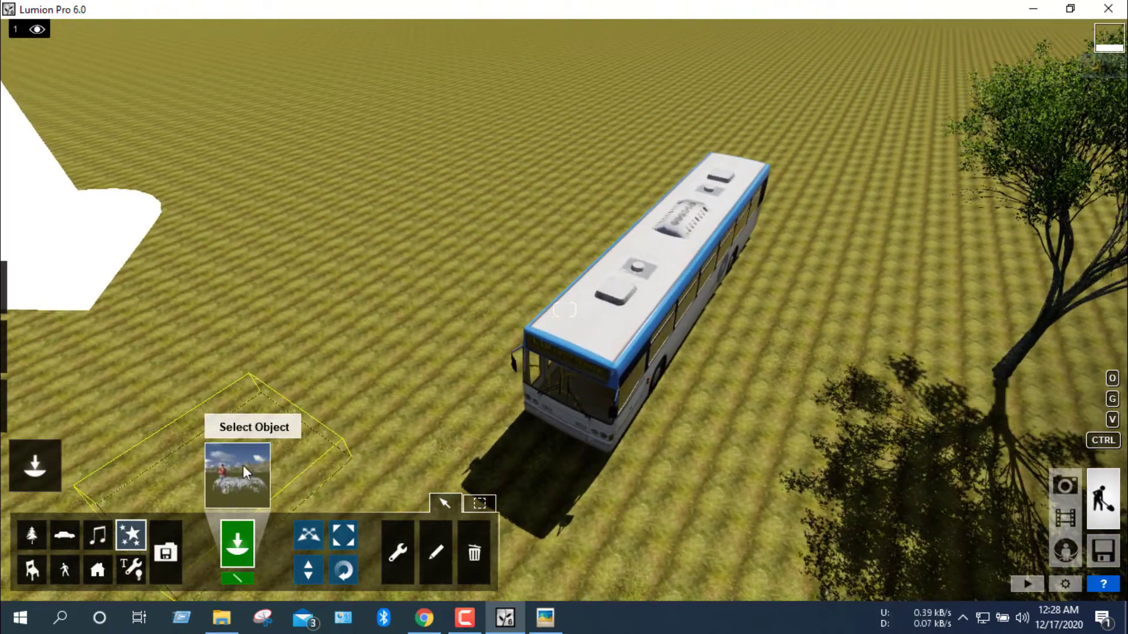
{"action": "left_click", "coordinate": [259, 168]}
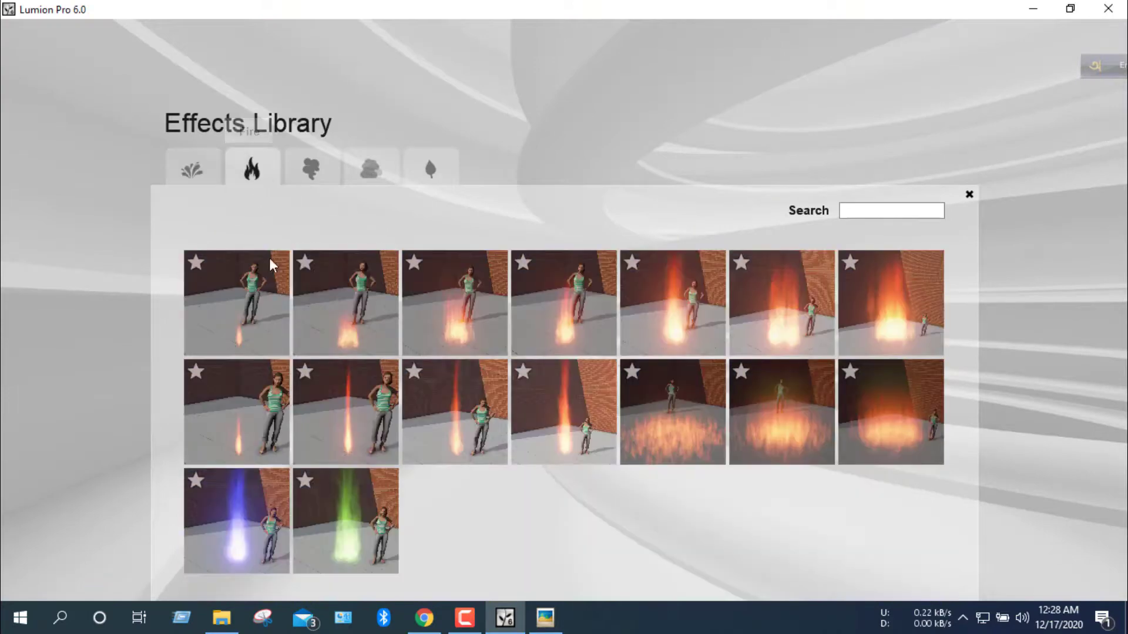
{"action": "left_click", "coordinate": [564, 411]}
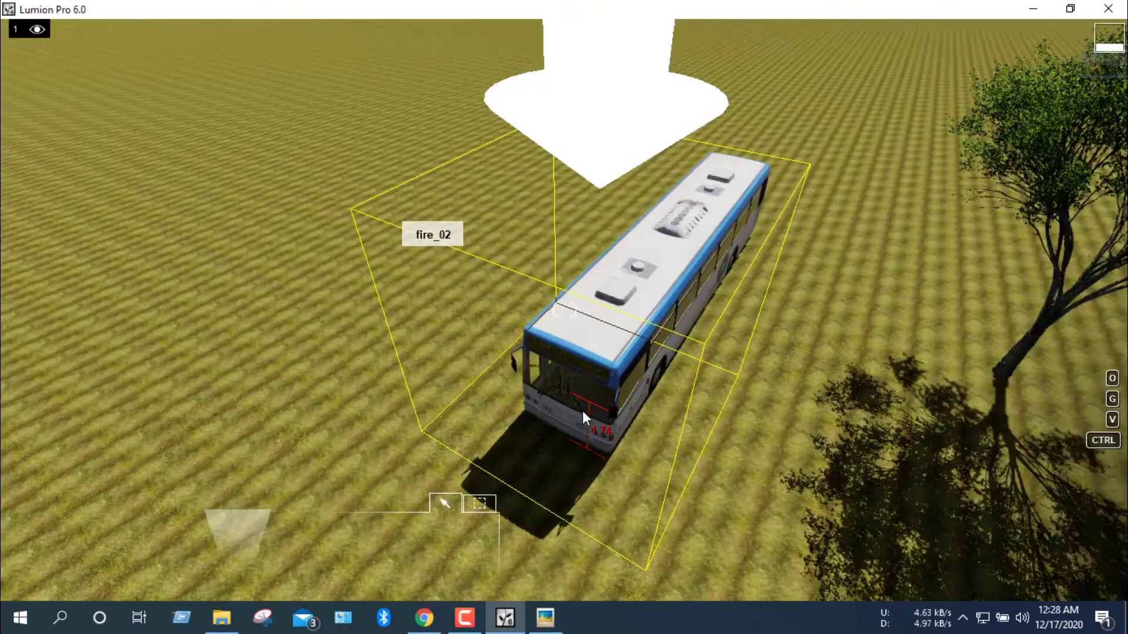
{"action": "left_click", "coordinate": [418, 479]}
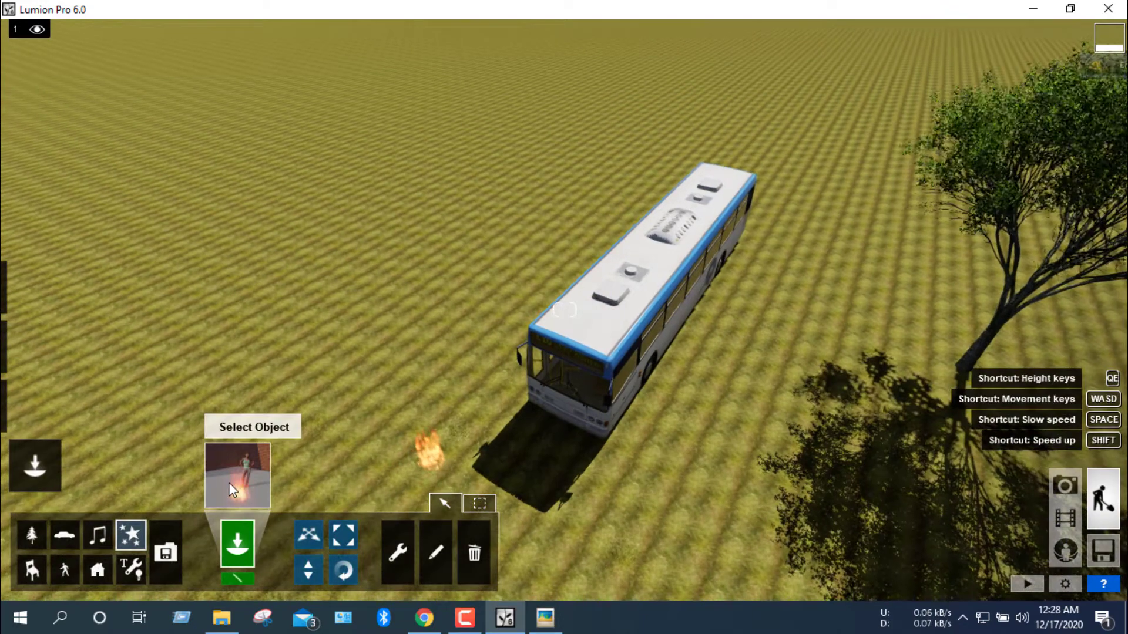
Browse the smoke, fog and leaves effects, then close the library without adding any
{"action": "left_click", "coordinate": [230, 480]}
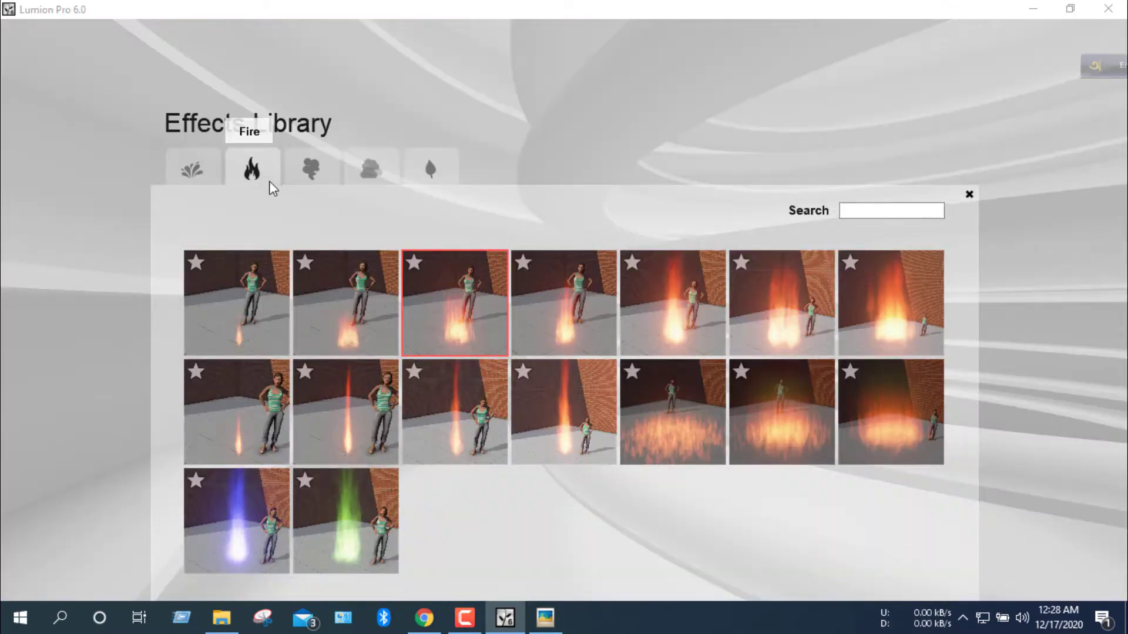
{"action": "left_click", "coordinate": [308, 175]}
{"action": "left_click", "coordinate": [365, 173]}
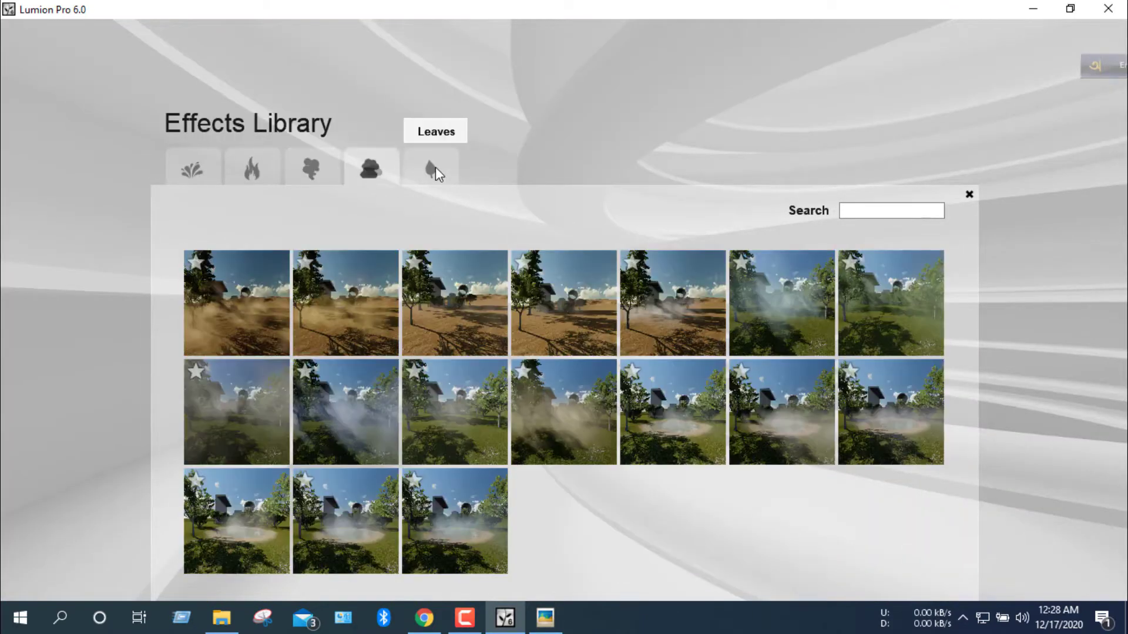
{"action": "left_click", "coordinate": [434, 170]}
{"action": "left_click", "coordinate": [384, 166]}
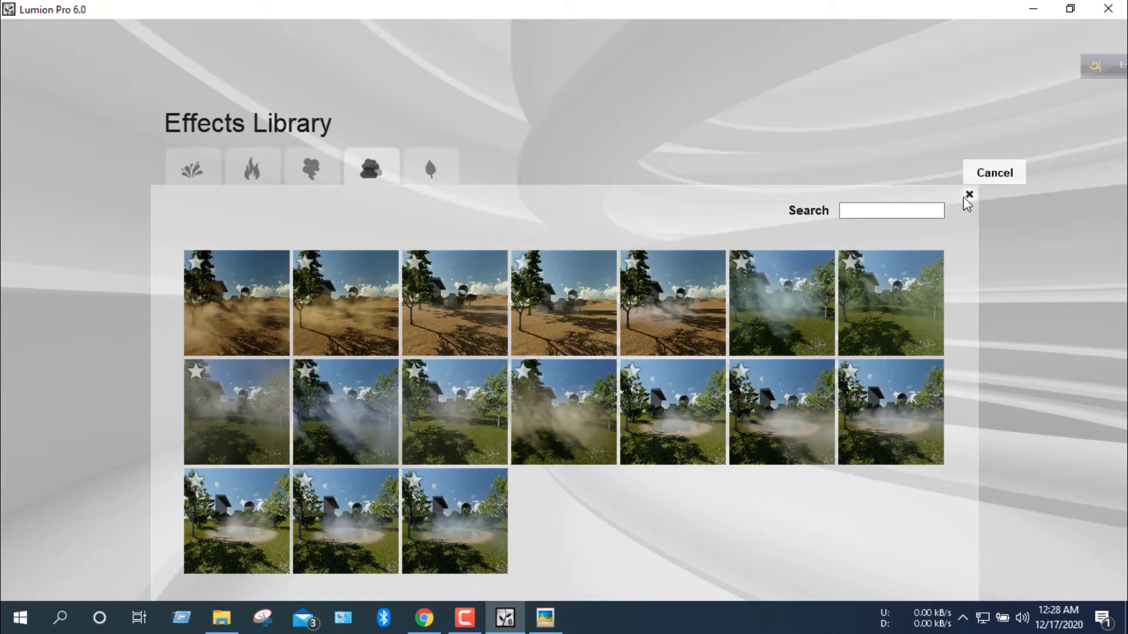
{"action": "left_click", "coordinate": [747, 351]}
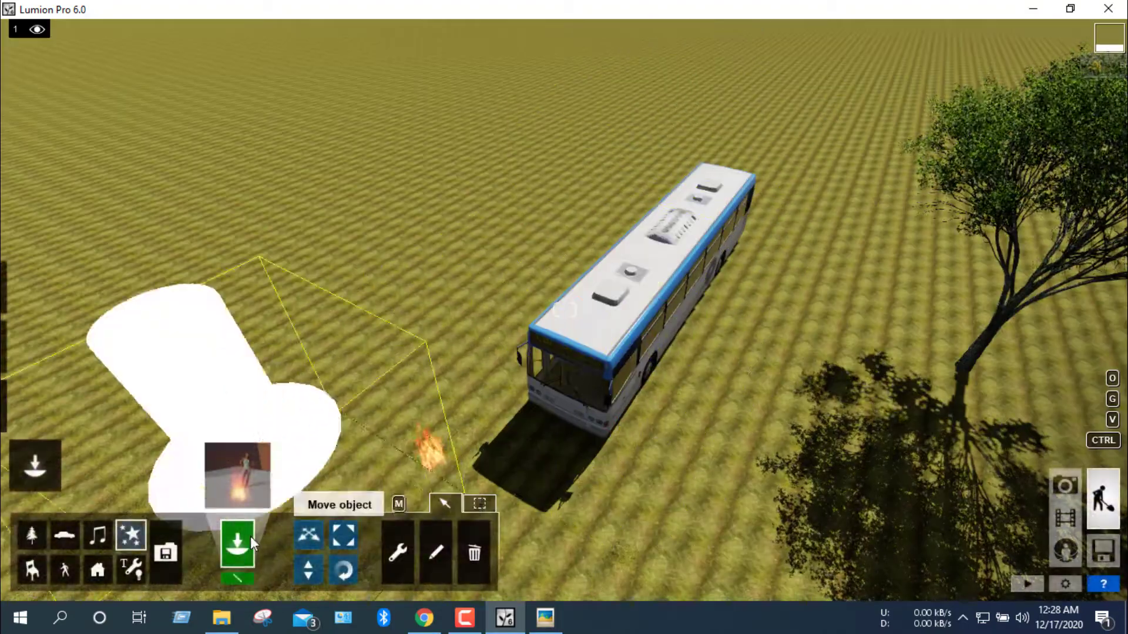
Browse the Indoor Library and put the Assorted guitar on the bus roof
{"action": "left_click", "coordinate": [32, 569]}
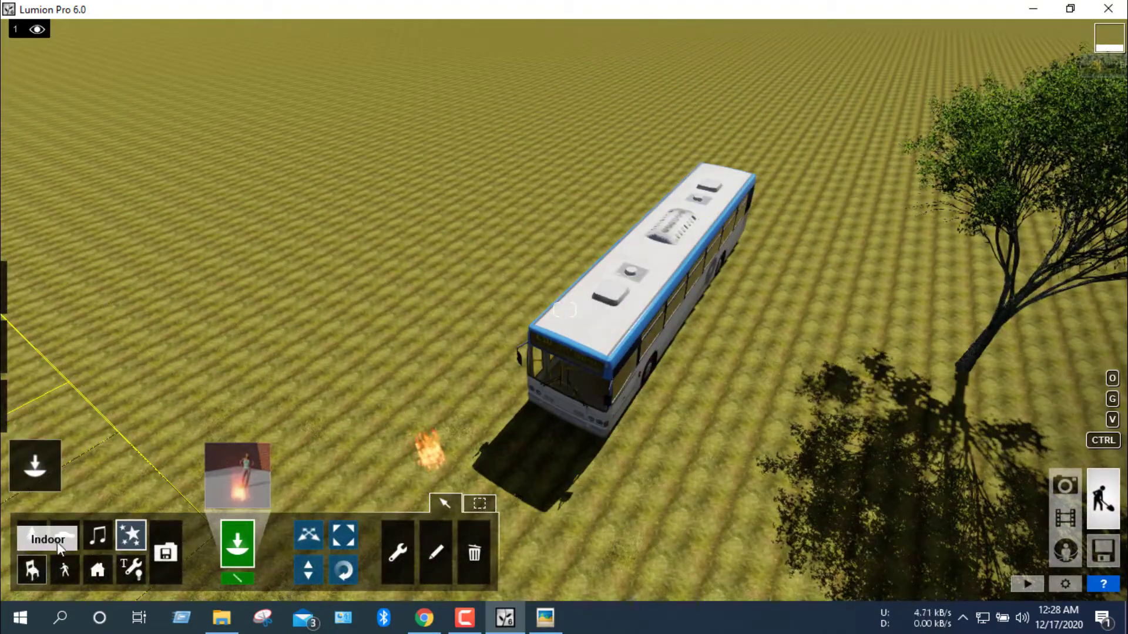
{"action": "right_click_drag", "start_coordinate": [409, 420], "coordinate": [224, 470]}
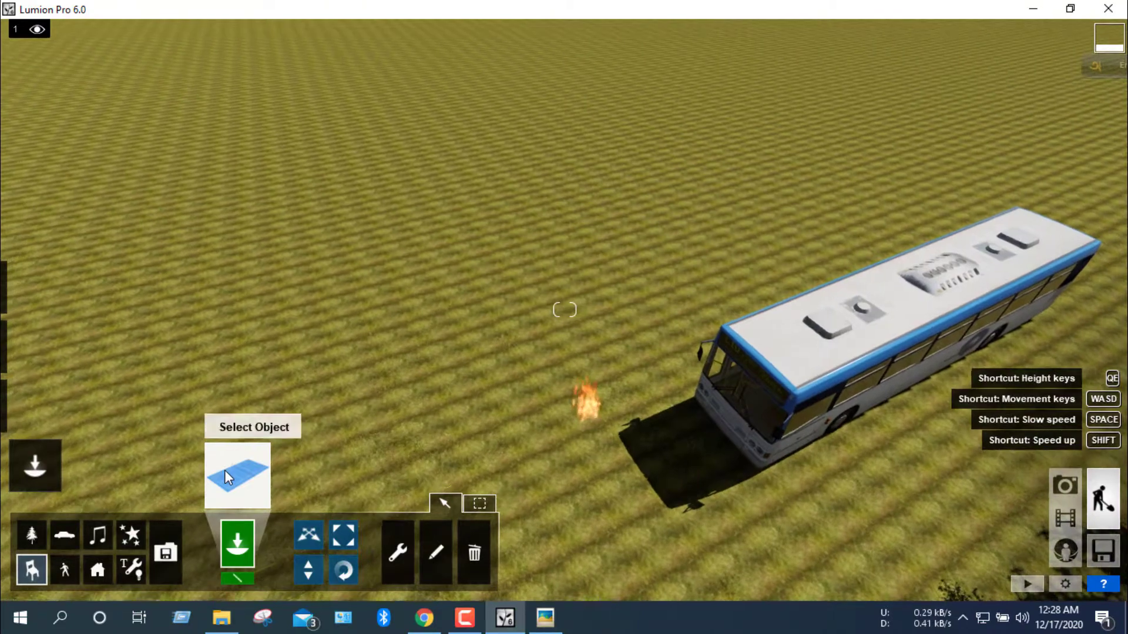
{"action": "left_click", "coordinate": [225, 470]}
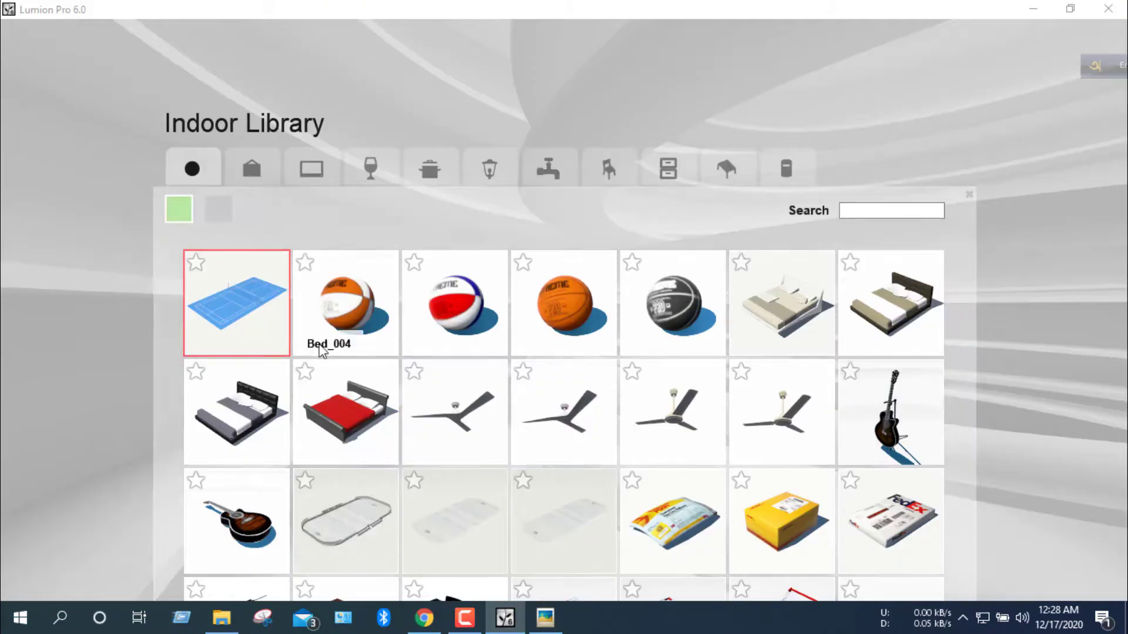
{"action": "left_click", "coordinate": [259, 170]}
{"action": "left_click", "coordinate": [329, 169]}
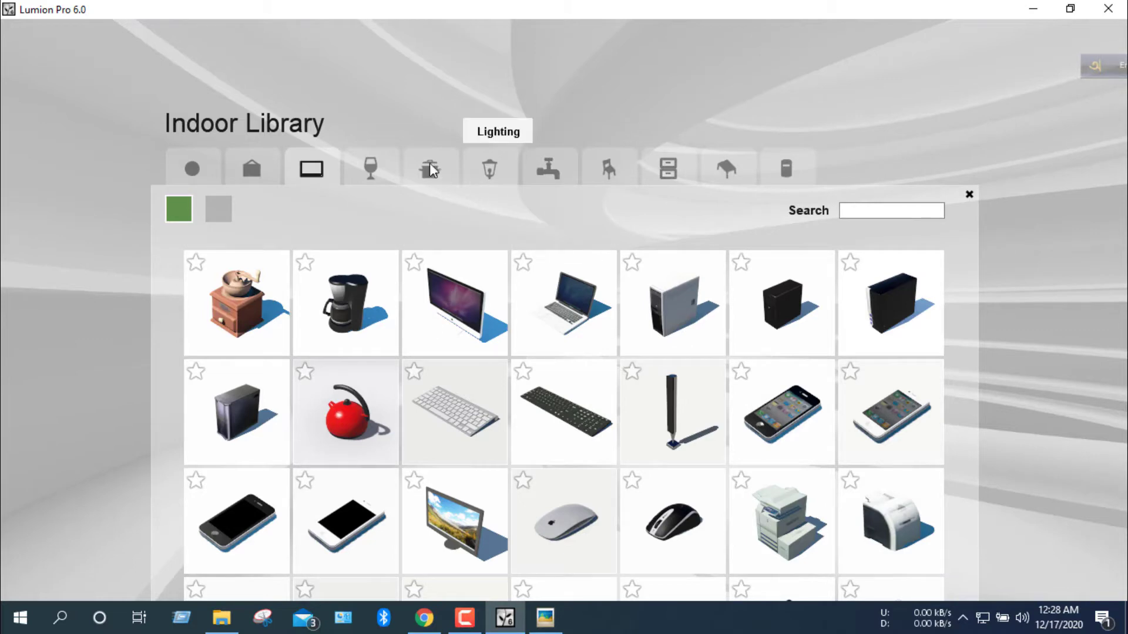
{"action": "left_click", "coordinate": [199, 170]}
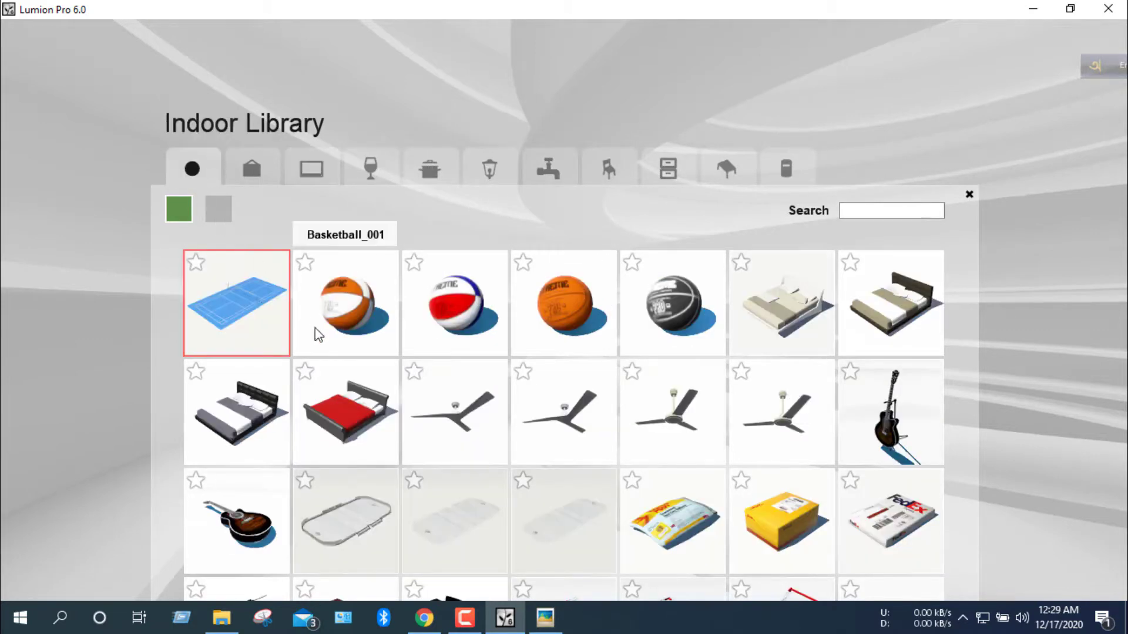
{"action": "left_click", "coordinate": [347, 397]}
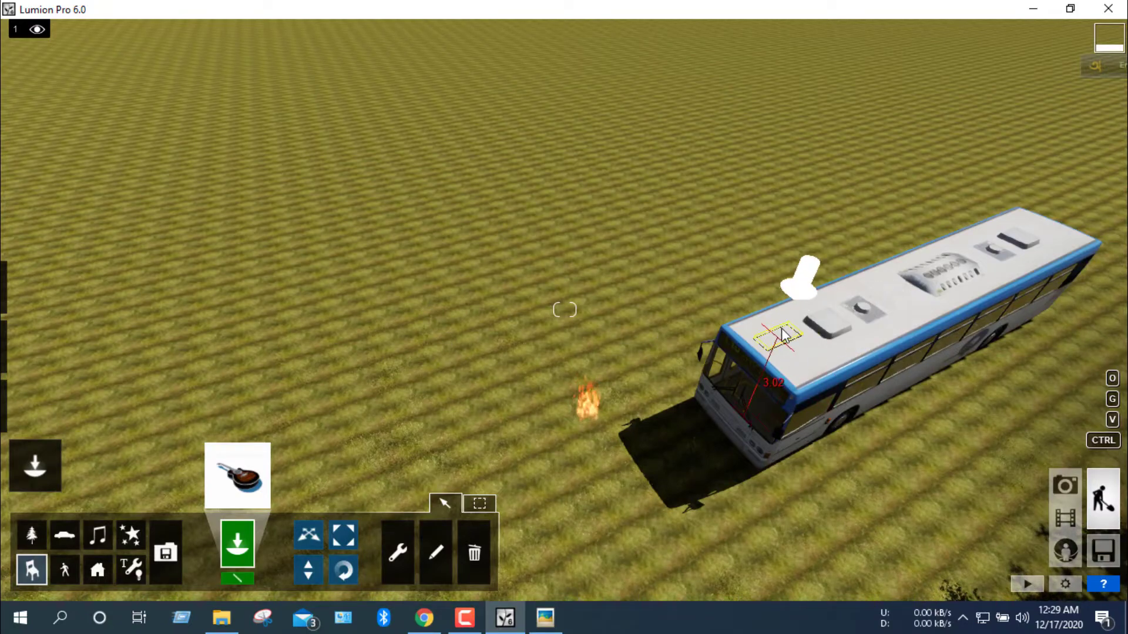
{"action": "right_click_drag", "start_coordinate": [745, 383], "coordinate": [82, 509]}
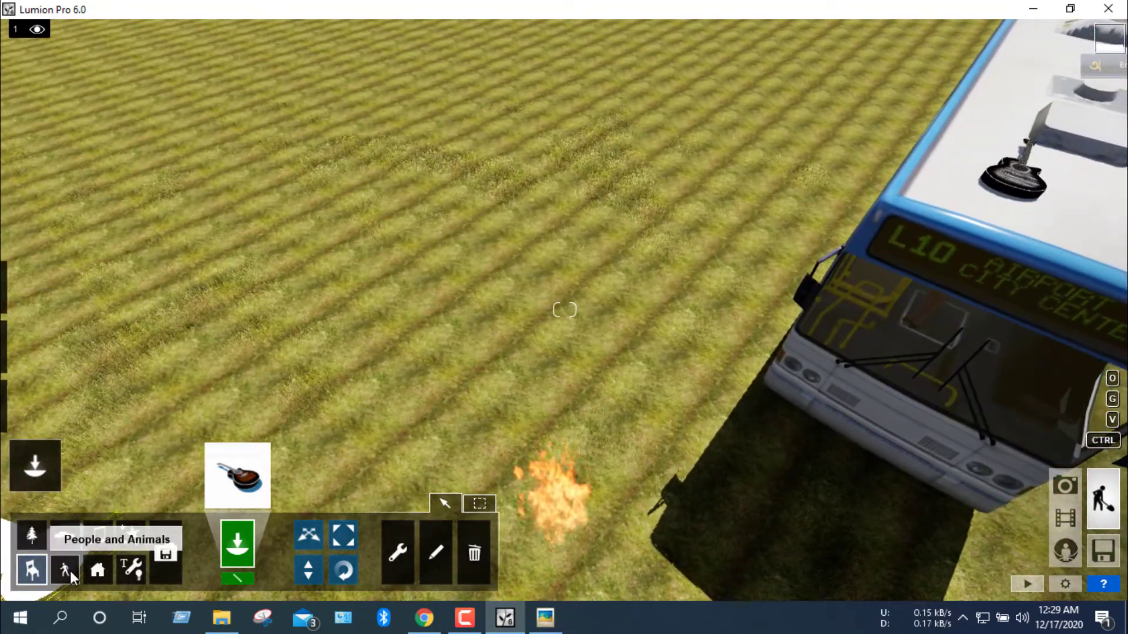
Place a walking man in a black suit from the Character Library on the grass
{"action": "left_click", "coordinate": [69, 569]}
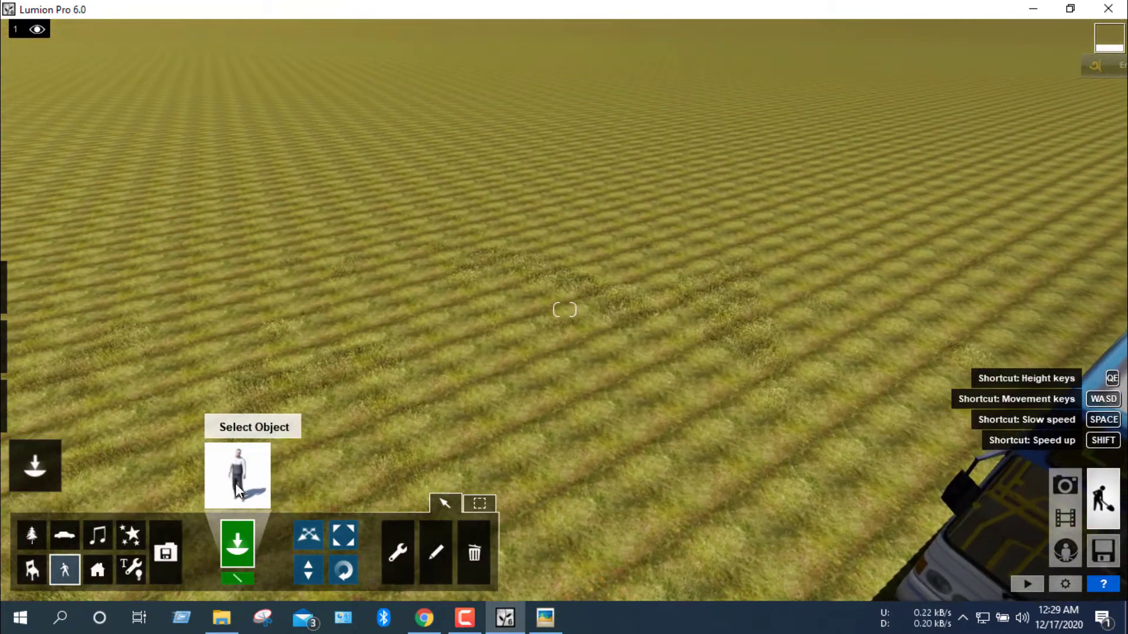
{"action": "left_click", "coordinate": [237, 483]}
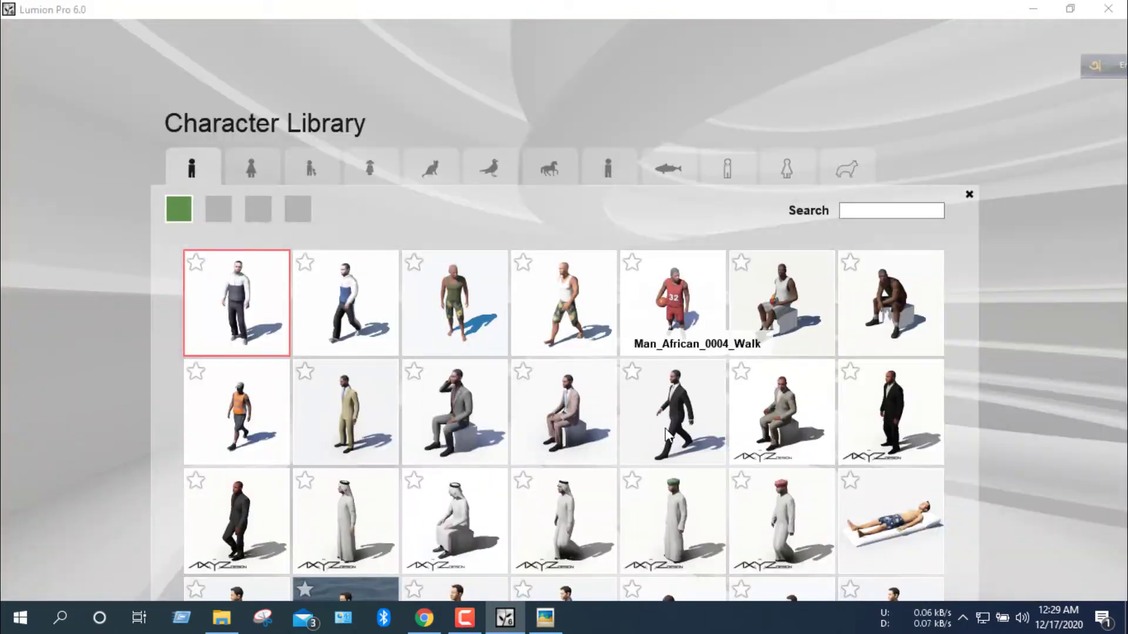
{"action": "left_click", "coordinate": [677, 393]}
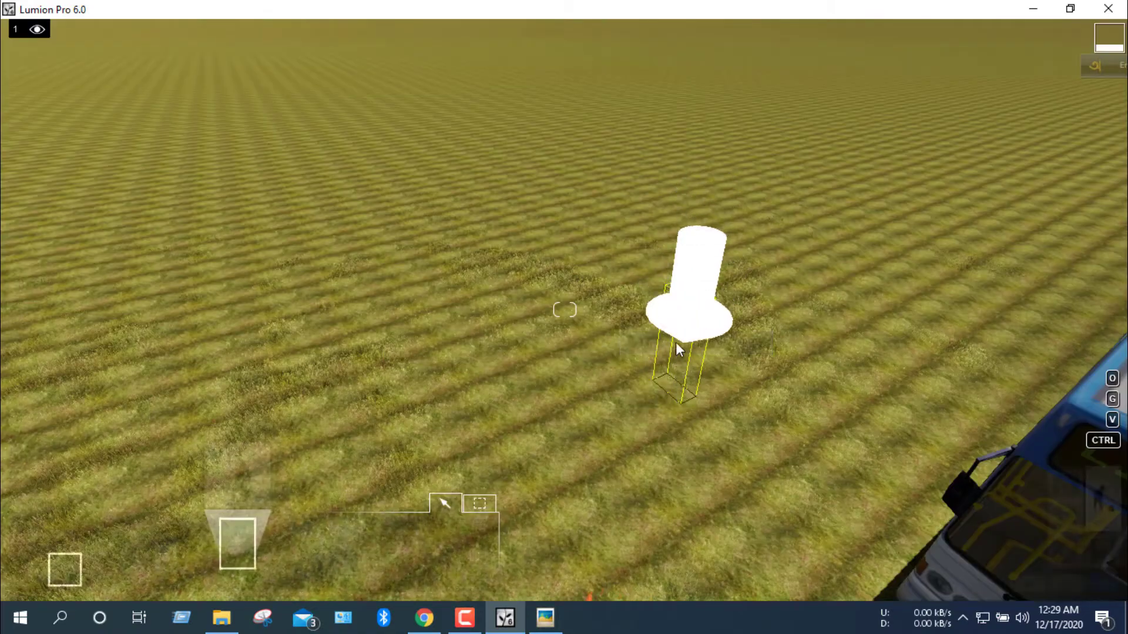
{"action": "left_click", "coordinate": [674, 337]}
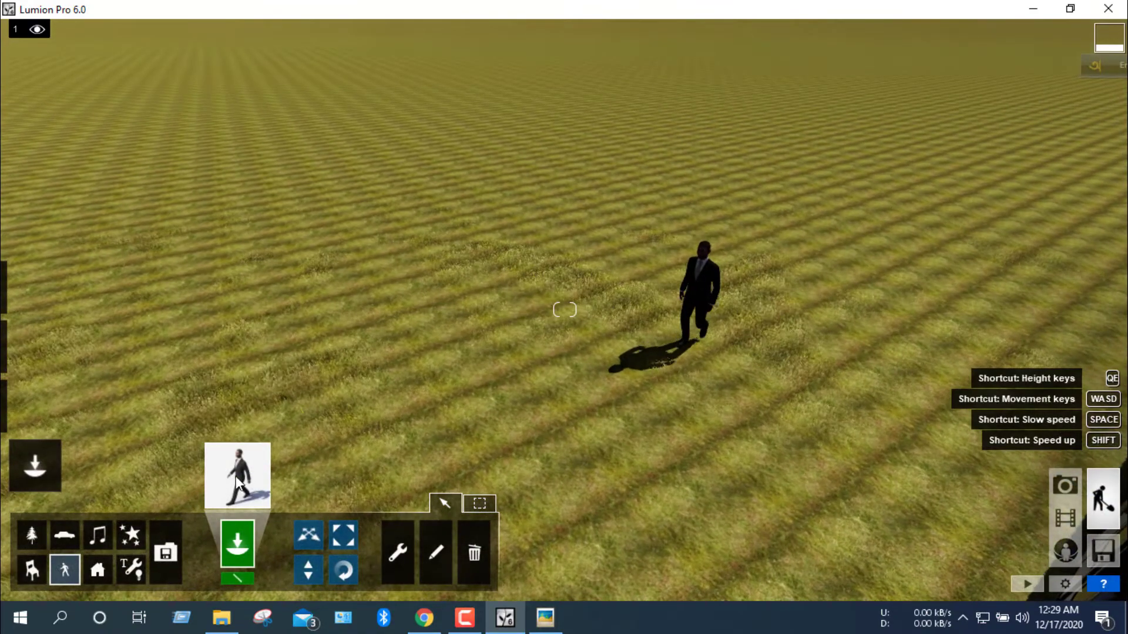
Browse the marine life, farm animal and 2D people tabs, then close the library
{"action": "left_click", "coordinate": [268, 507]}
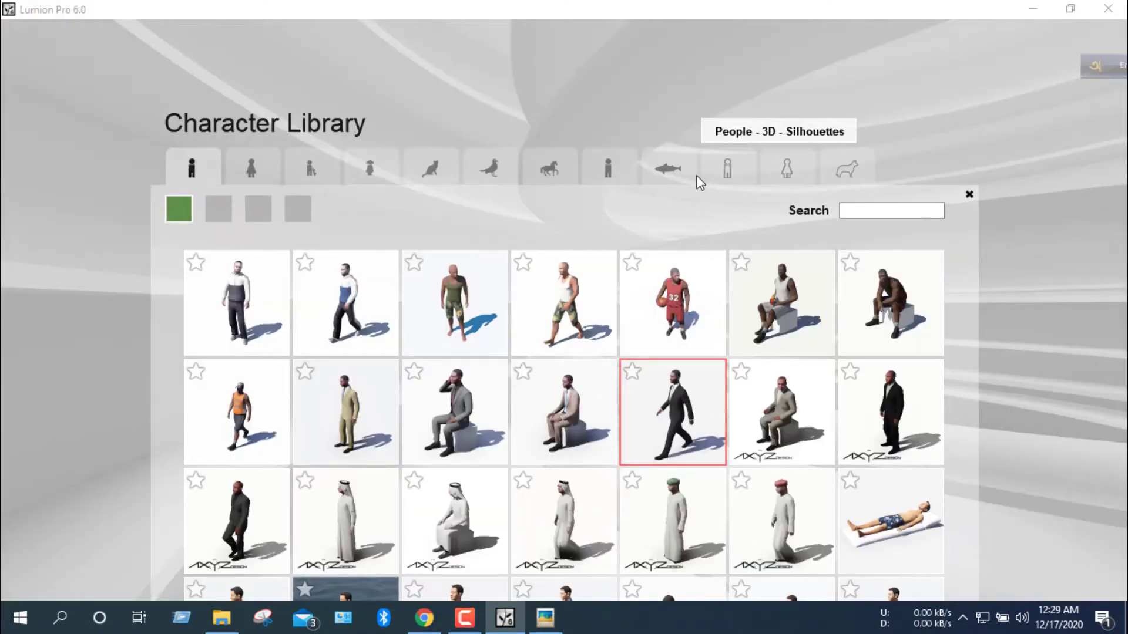
{"action": "left_click", "coordinate": [666, 171]}
{"action": "left_click", "coordinate": [558, 169]}
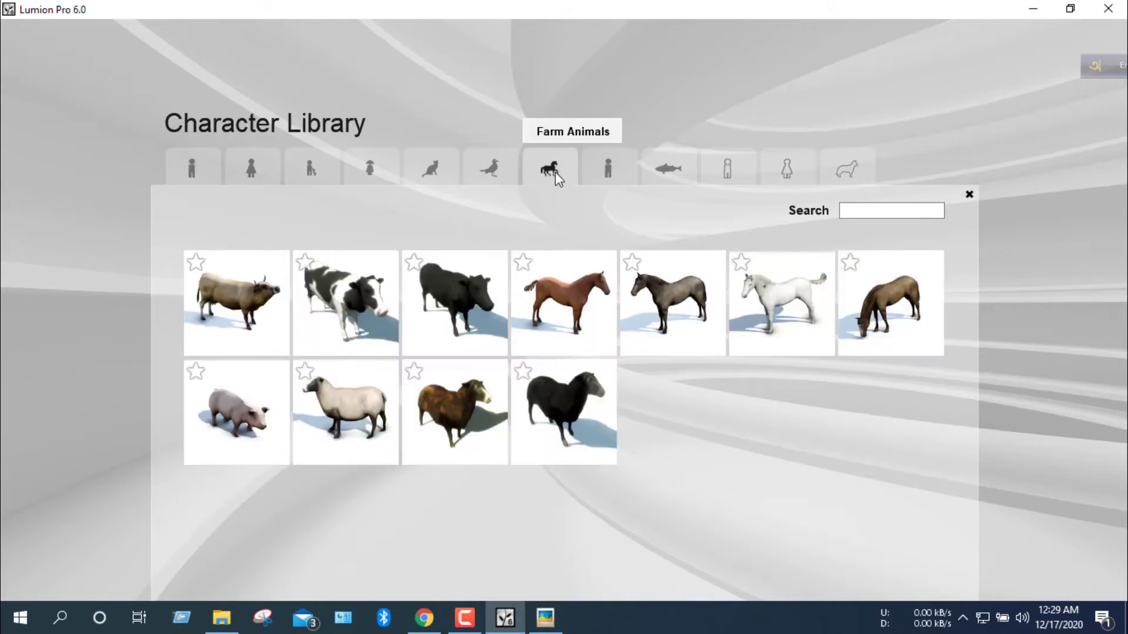
{"action": "left_click", "coordinate": [608, 170]}
{"action": "left_click", "coordinate": [664, 171]}
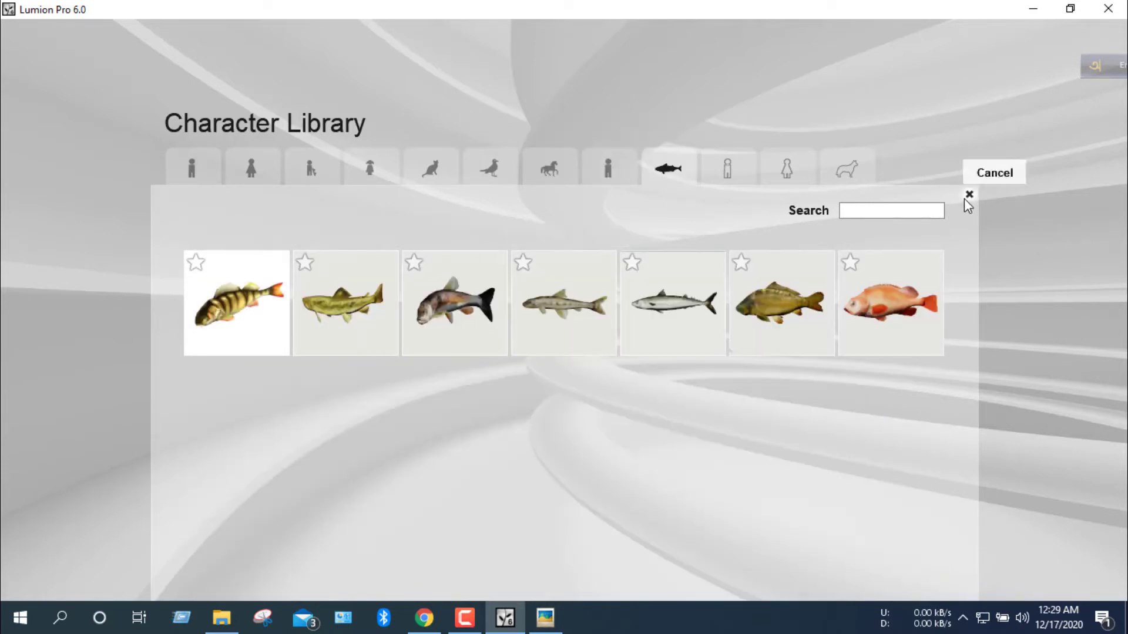
{"action": "key", "text": "Escape"}
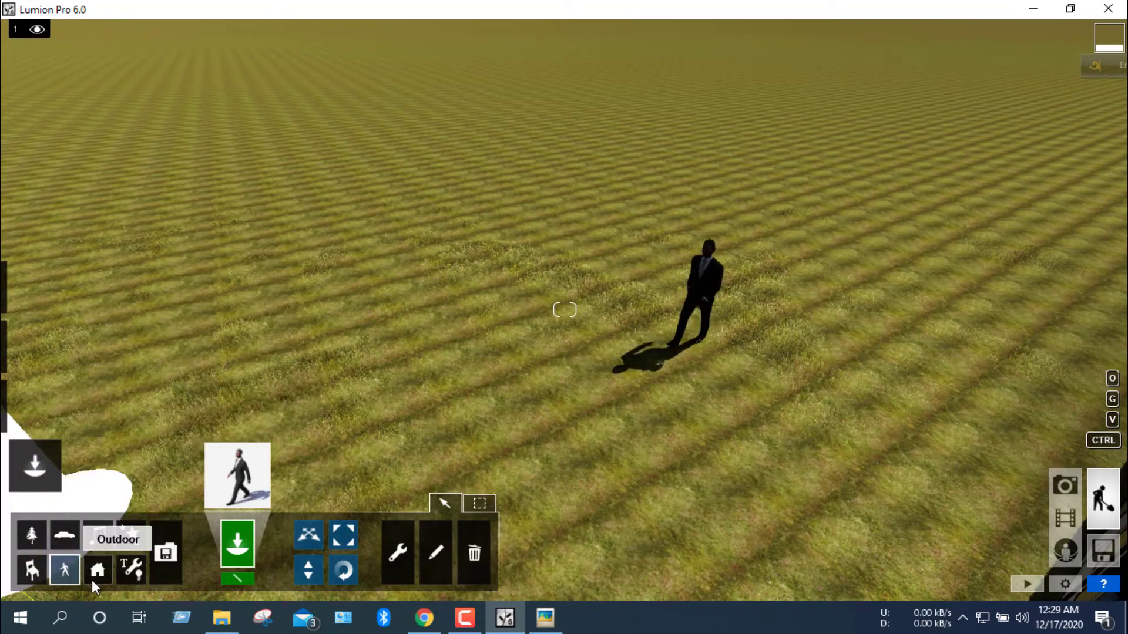
Browse the Outdoor Library's Assorted, Buildings, Construction and Industry tabs, then close it without choosing
{"action": "right_click_drag", "start_coordinate": [437, 395], "coordinate": [387, 355]}
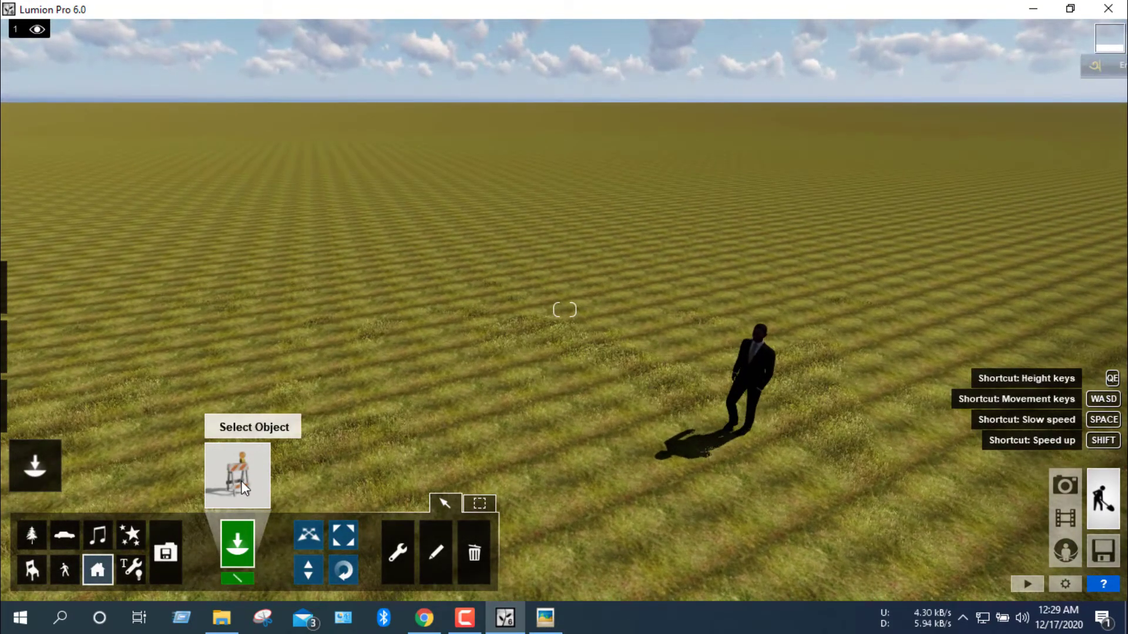
{"action": "left_click", "coordinate": [242, 488]}
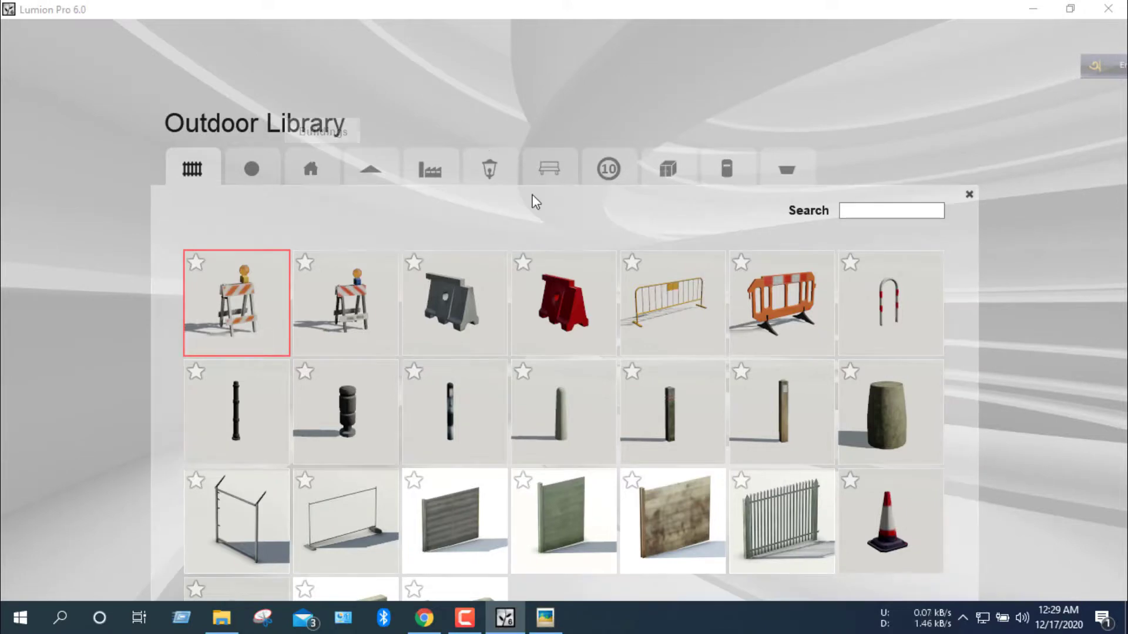
{"action": "left_click", "coordinate": [269, 171]}
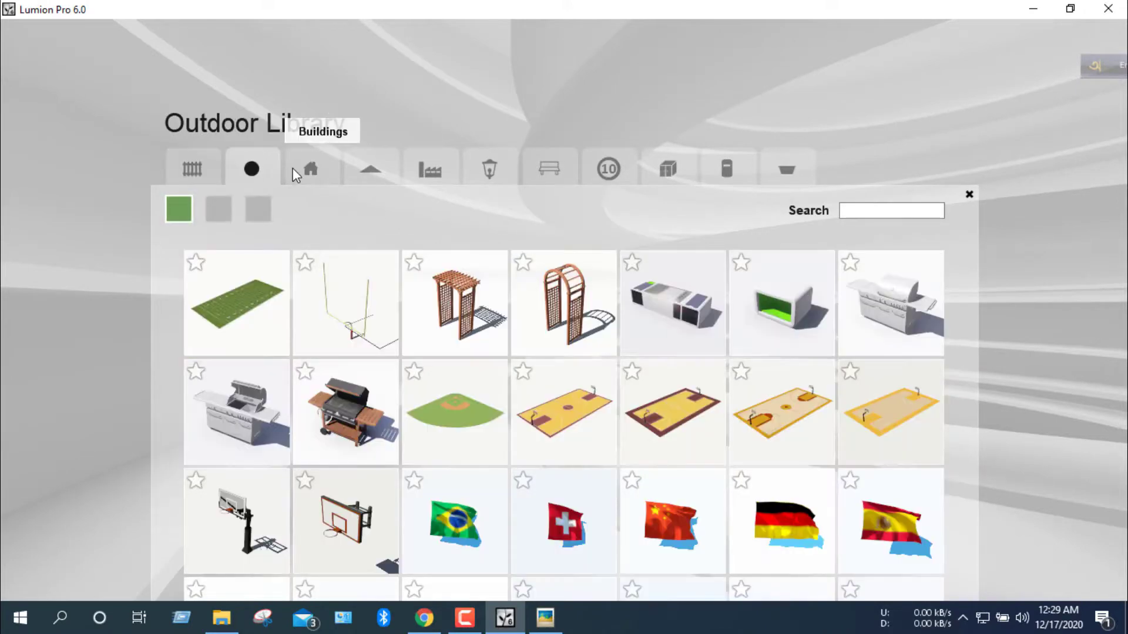
{"action": "left_click", "coordinate": [311, 169]}
{"action": "left_click", "coordinate": [358, 169]}
{"action": "left_click", "coordinate": [453, 172]}
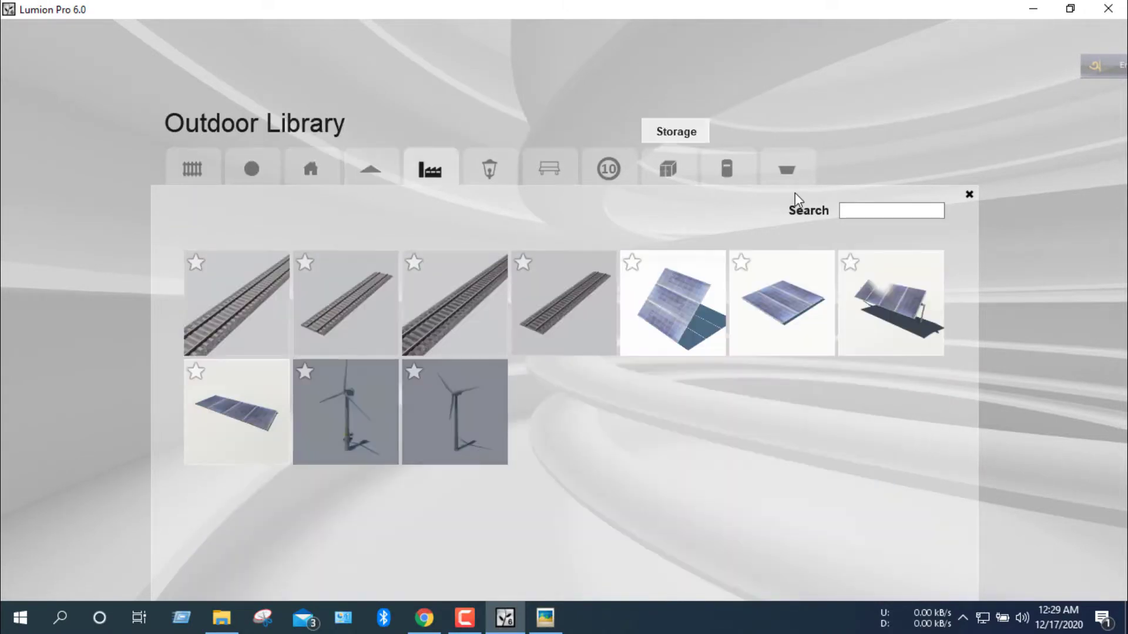
{"action": "left_click", "coordinate": [809, 346]}
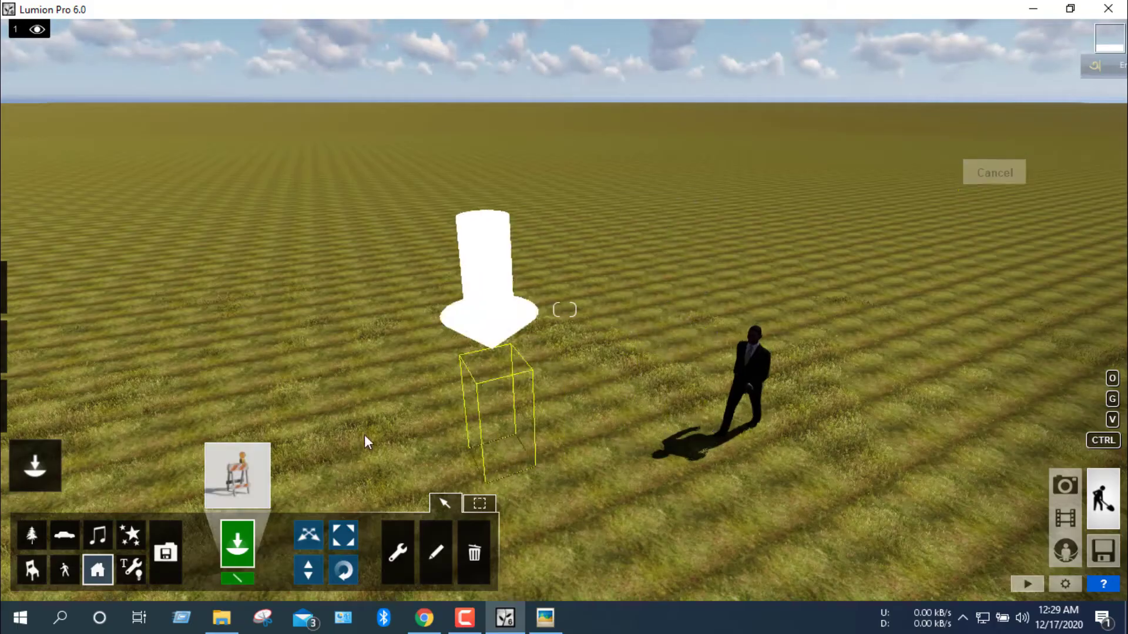
Switch to Lights and special objects and view the library's OmniLight and Utilities tabs
{"action": "left_click", "coordinate": [134, 567]}
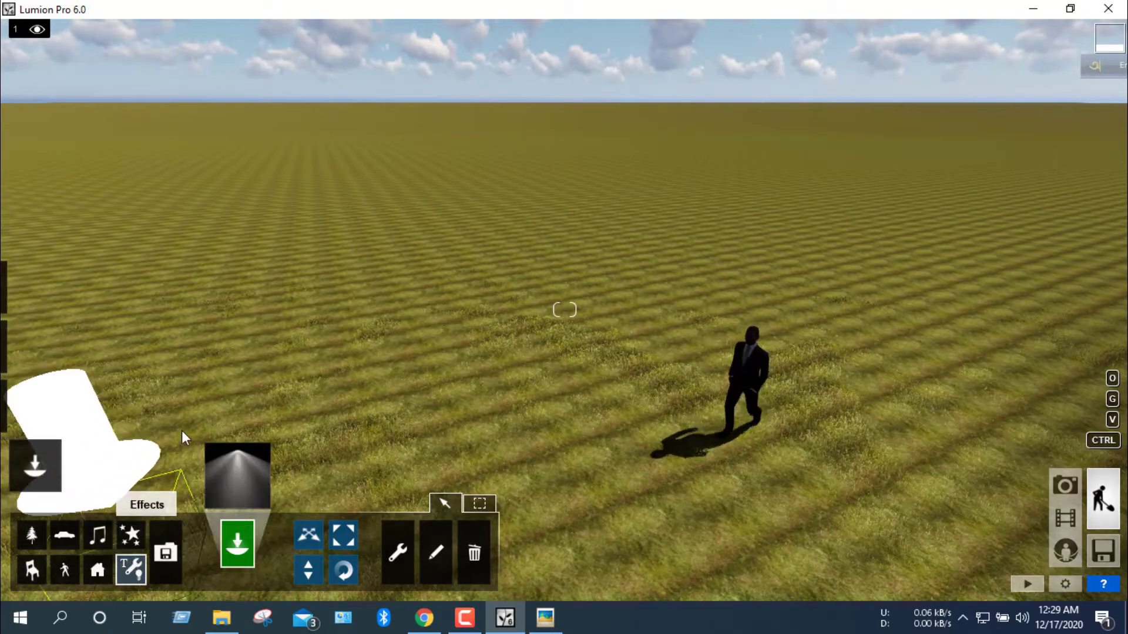
{"action": "left_click", "coordinate": [241, 460]}
{"action": "left_click", "coordinate": [251, 174]}
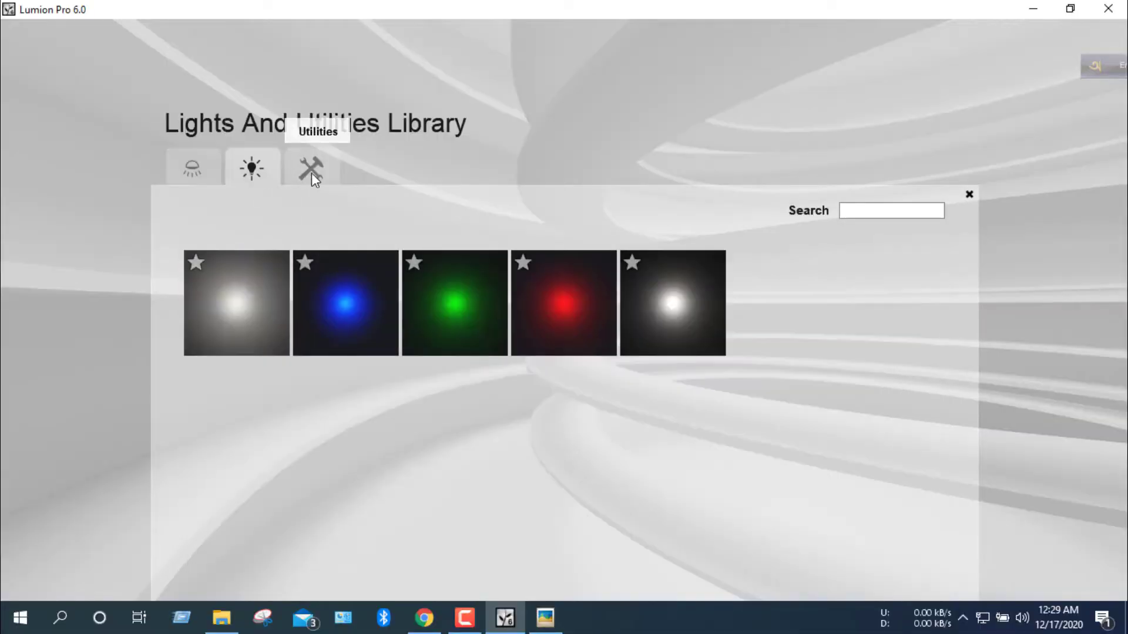
{"action": "left_click", "coordinate": [314, 173]}
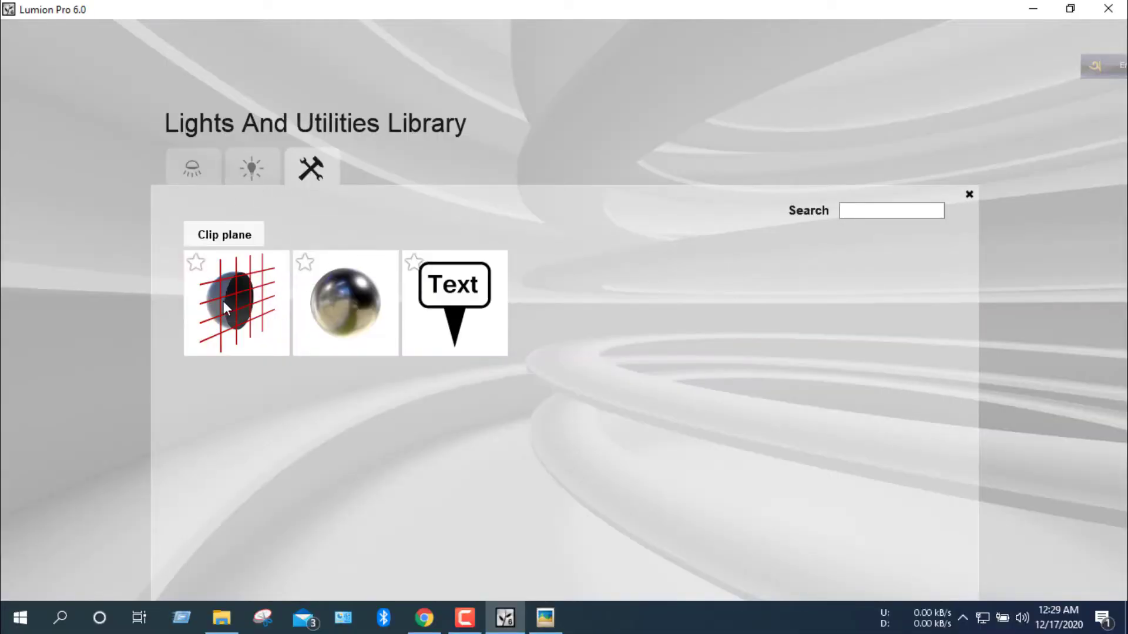
Close the library keeping the spotlight, and place it on the grass
{"action": "left_click", "coordinate": [993, 173]}
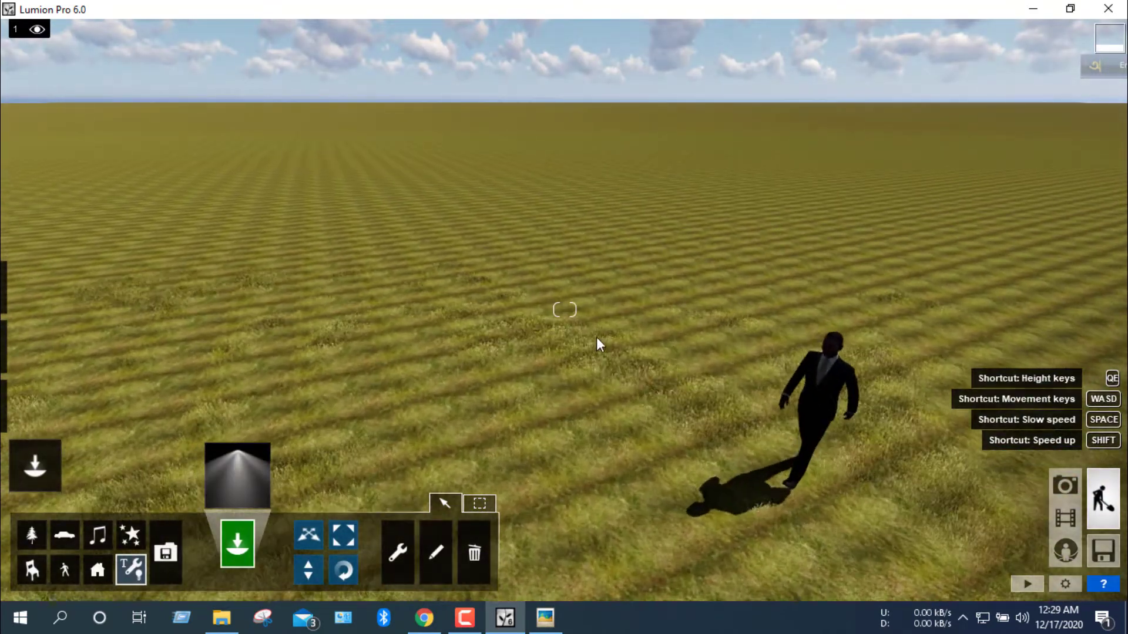
{"action": "right_click_drag", "start_coordinate": [597, 339], "coordinate": [604, 317]}
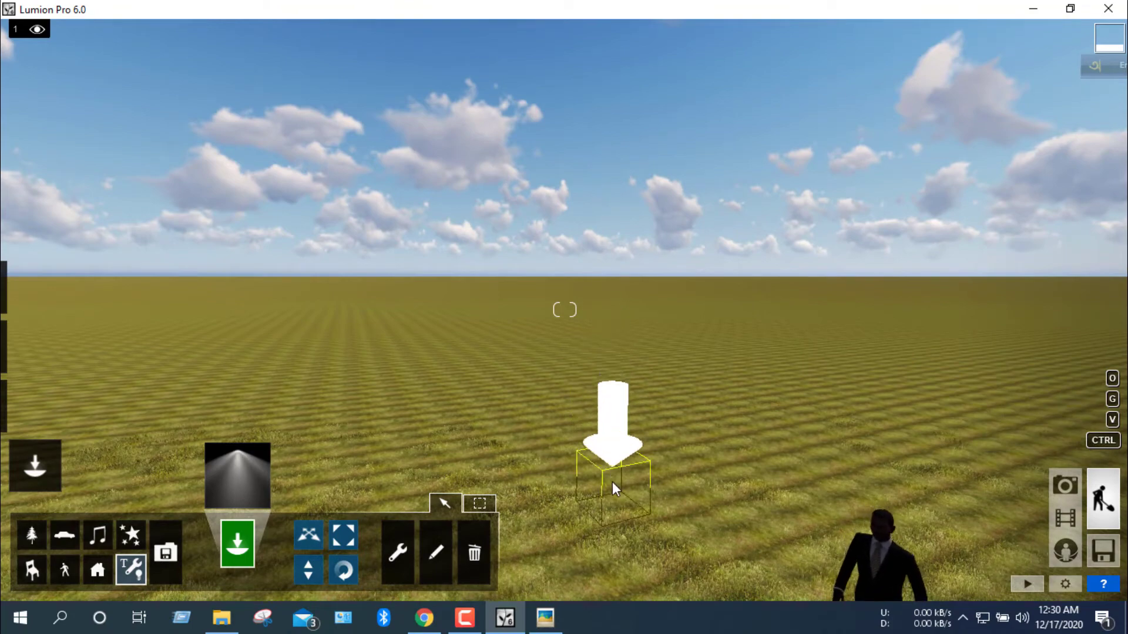
{"action": "mouse_move", "coordinate": [612, 481]}
{"action": "right_mouse_down"}
{"action": "mouse_move", "coordinate": [597, 437]}
{"action": "mouse_move", "coordinate": [463, 435]}
{"action": "right_mouse_up"}
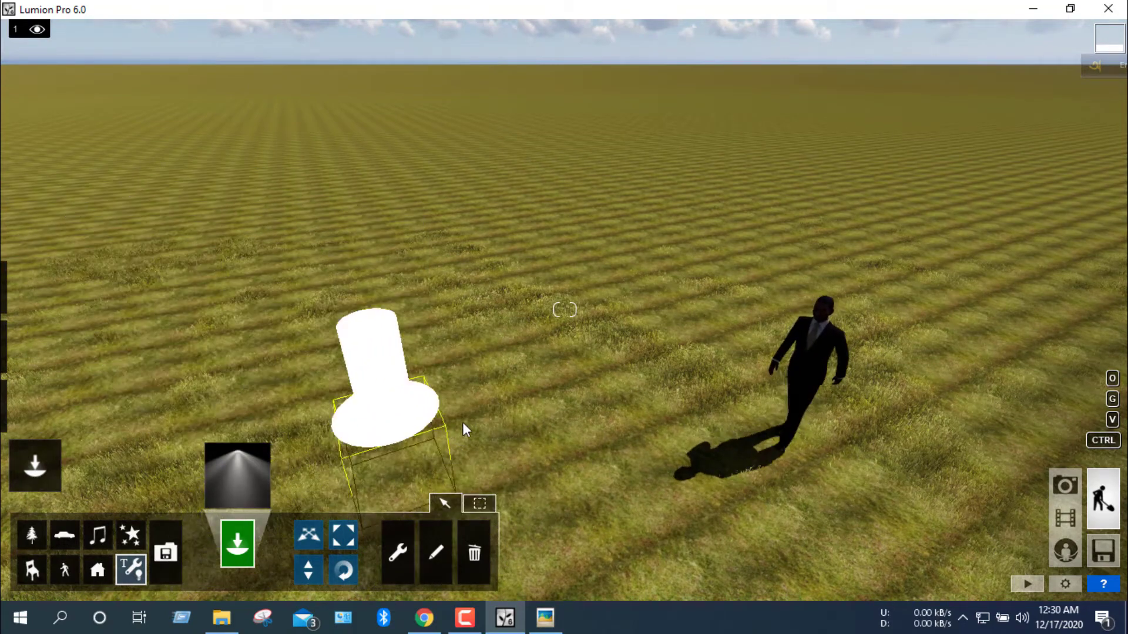
{"action": "left_click", "coordinate": [464, 421]}
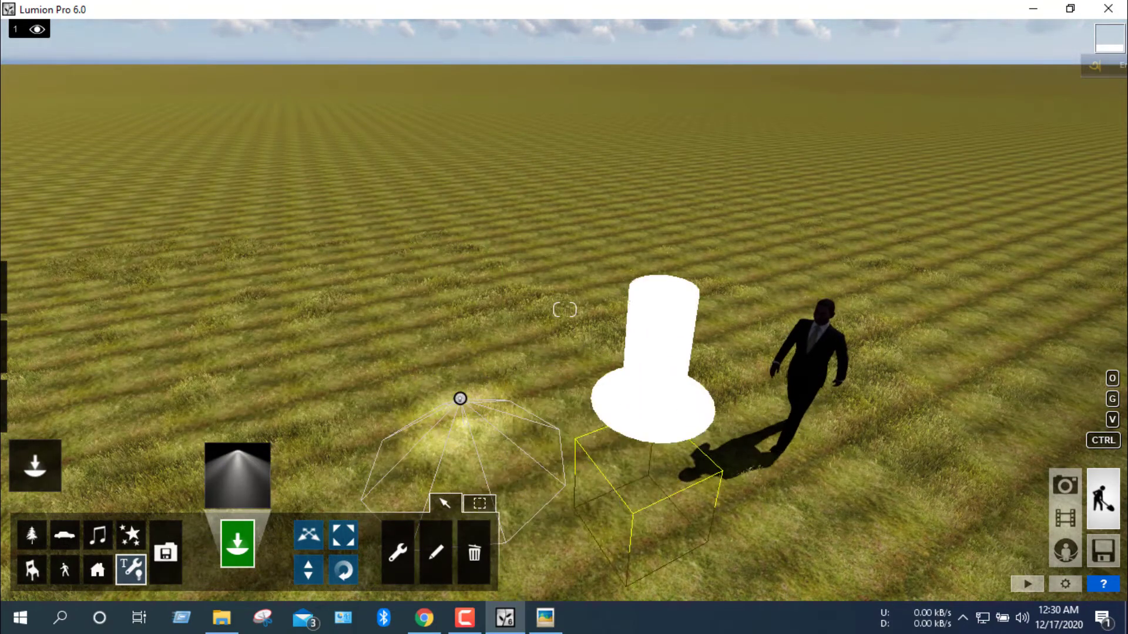
Switch to Move mode and fly the camera toward the walking man with W and S
{"action": "right_click_drag", "start_coordinate": [640, 394], "coordinate": [454, 520]}
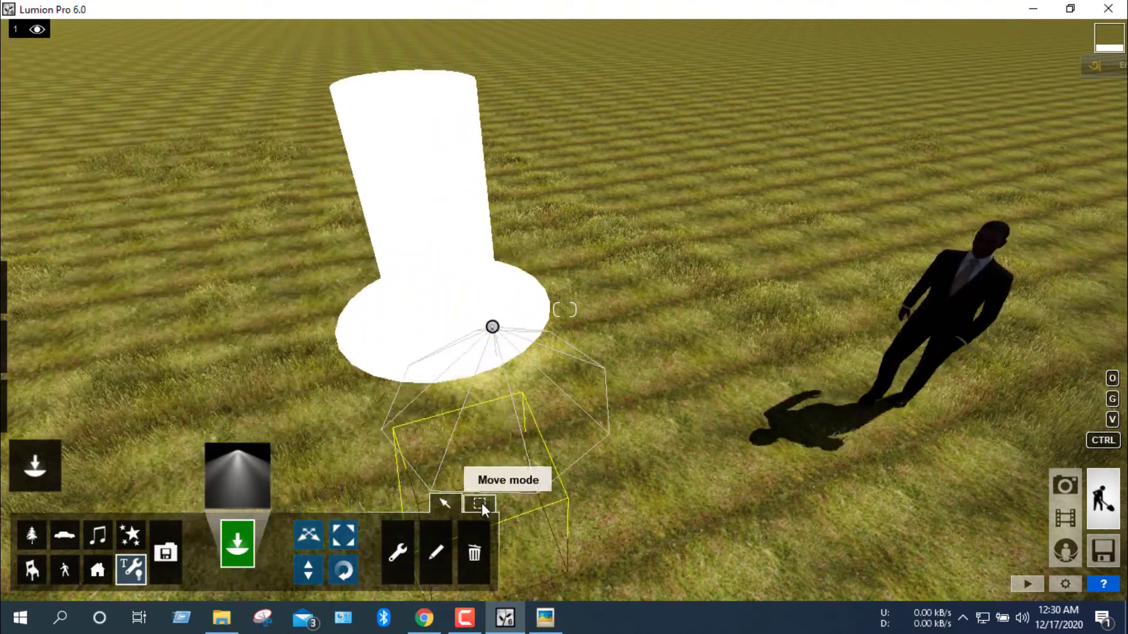
{"action": "left_click", "coordinate": [480, 506]}
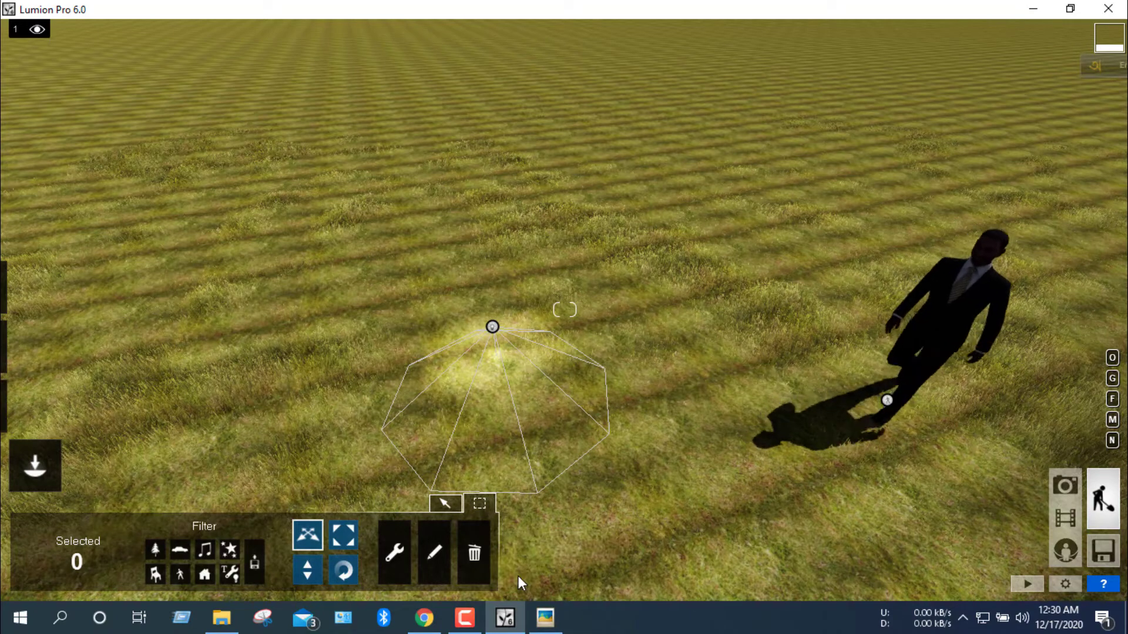
{"action": "key", "text": "w"}
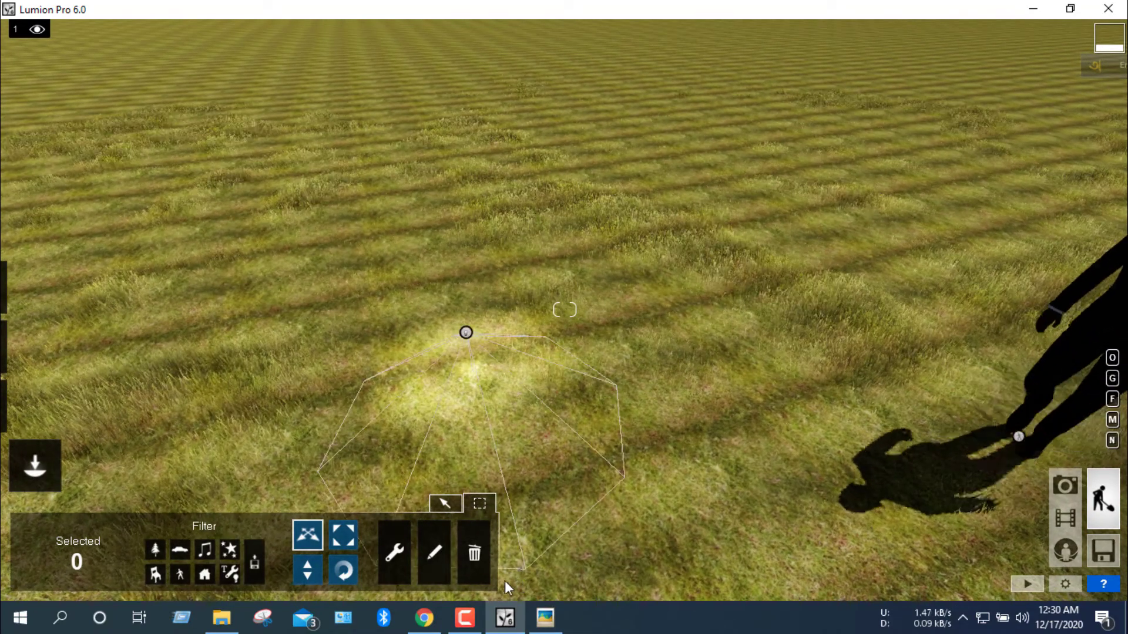
{"action": "left_click", "coordinate": [449, 504]}
{"action": "key", "text": "s"}
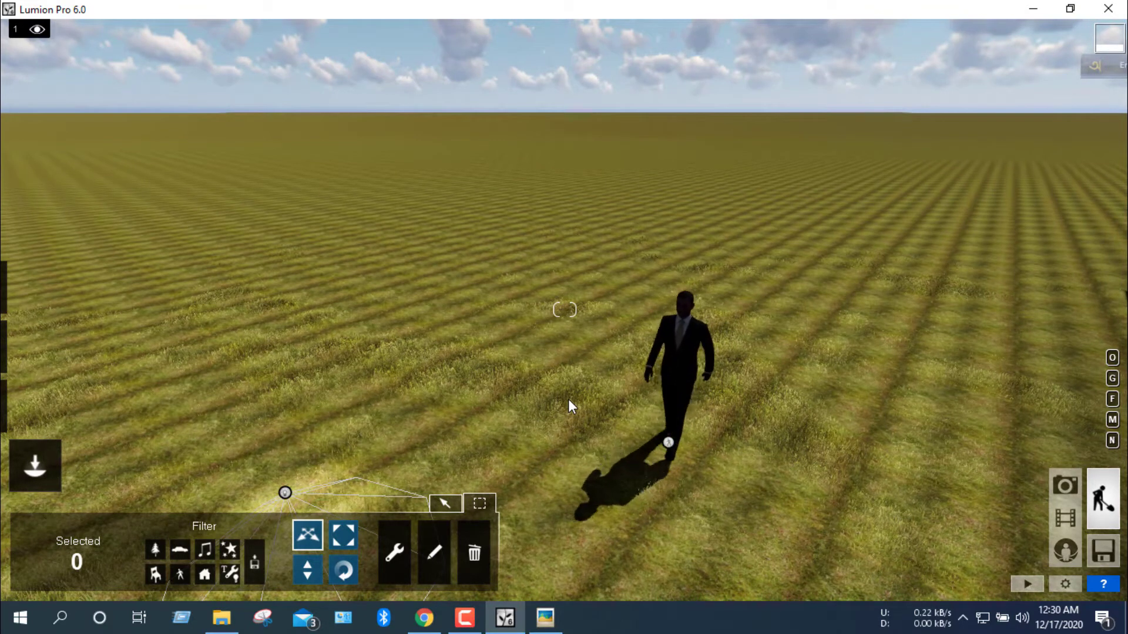
Reposition the spotlight on the grass and raise it higher with Change height
{"action": "left_click", "coordinate": [230, 574]}
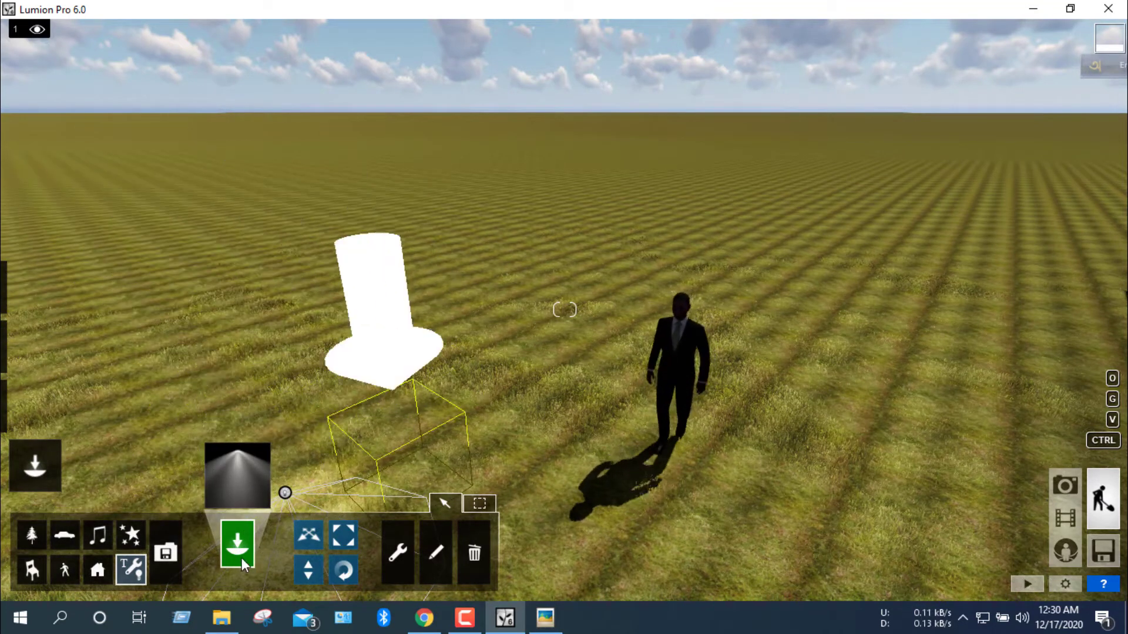
{"action": "left_click", "coordinate": [421, 421]}
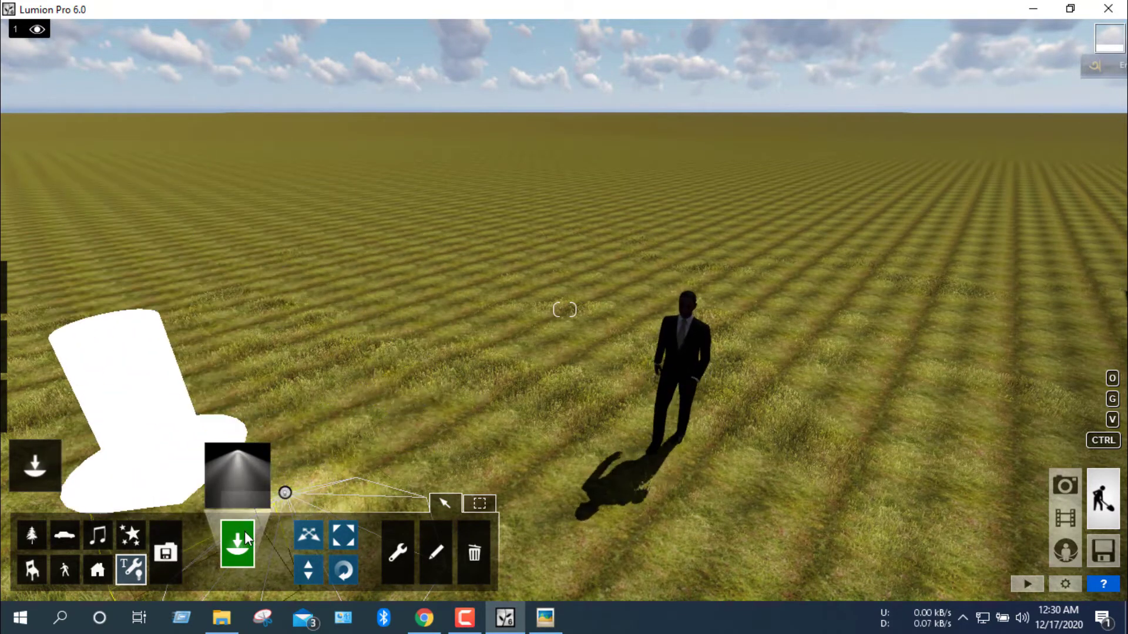
{"action": "left_click", "coordinate": [311, 530]}
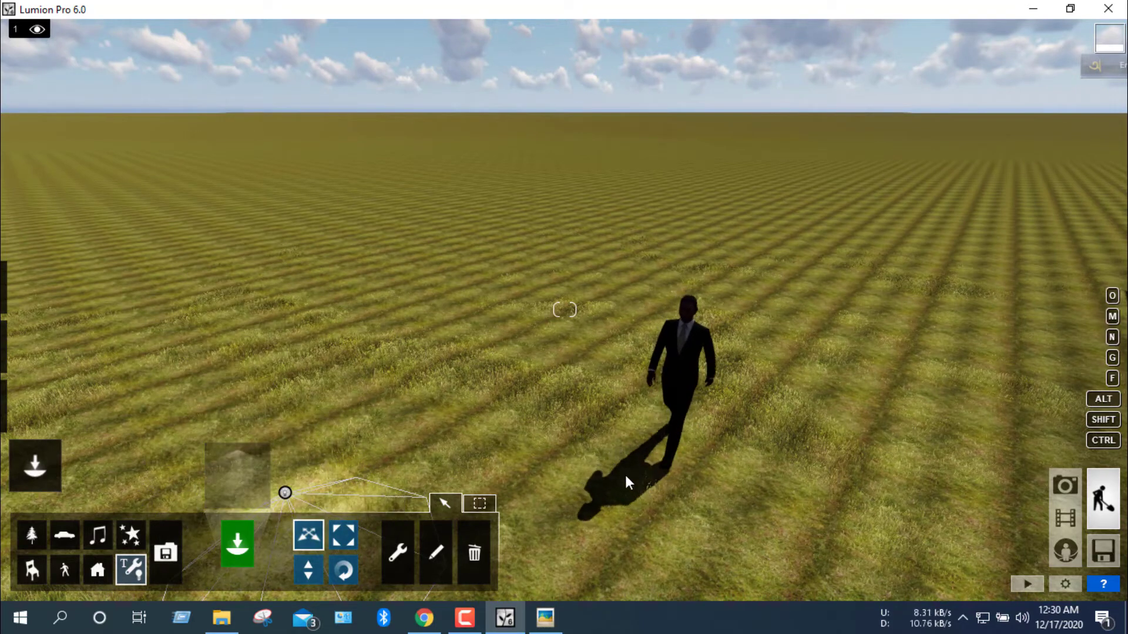
{"action": "left_click", "coordinate": [308, 566]}
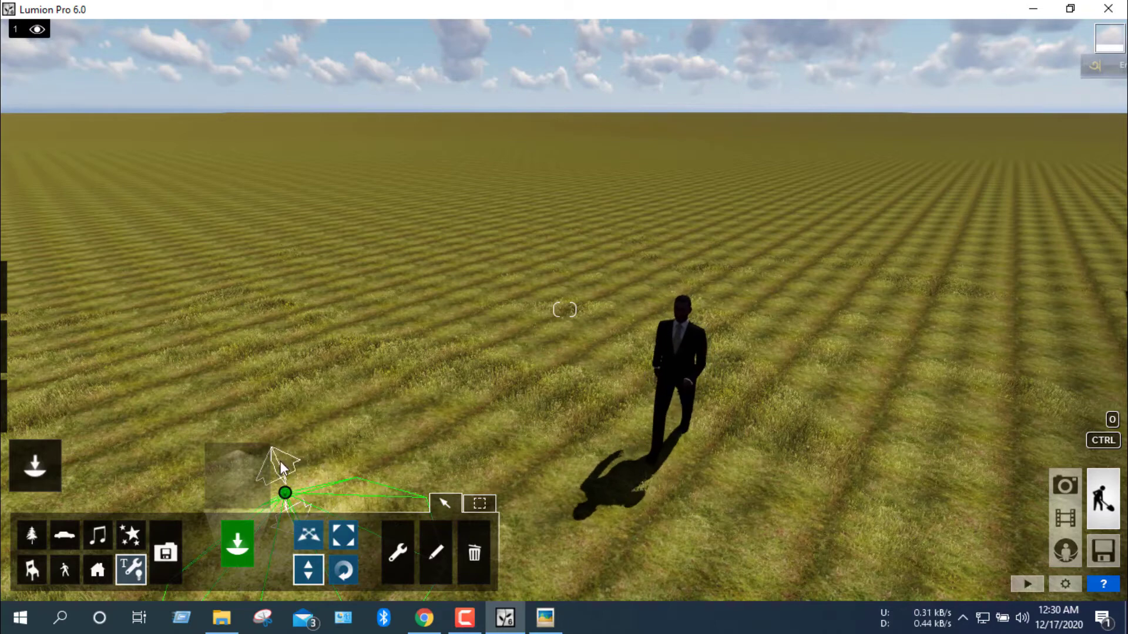
{"action": "left_click_drag", "start_coordinate": [281, 468], "coordinate": [275, 415]}
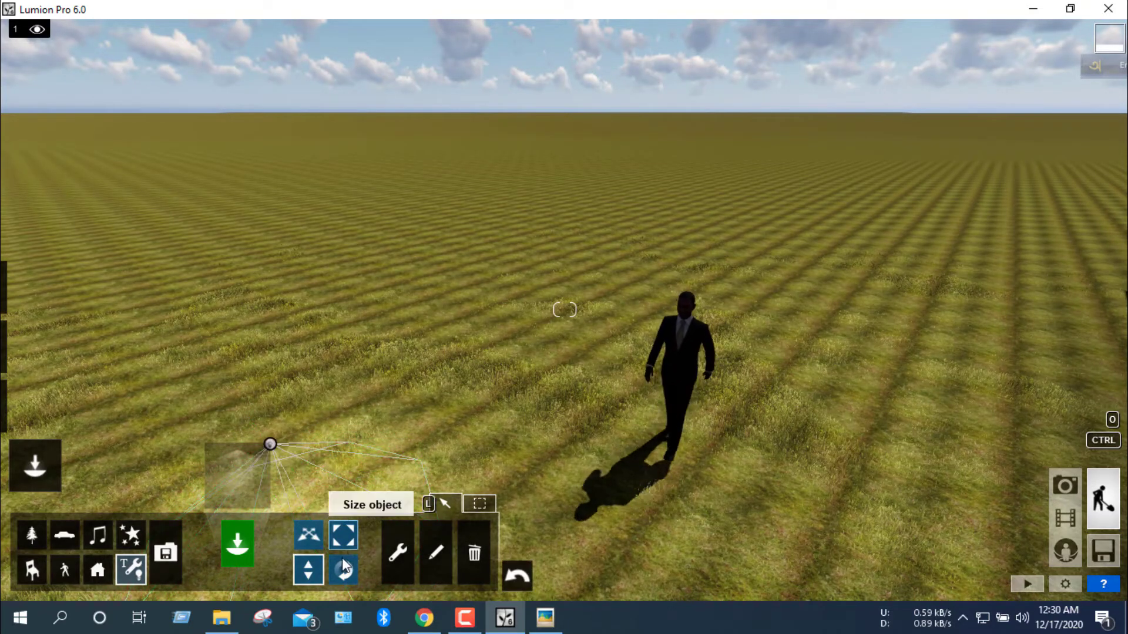
{"action": "left_click", "coordinate": [338, 536]}
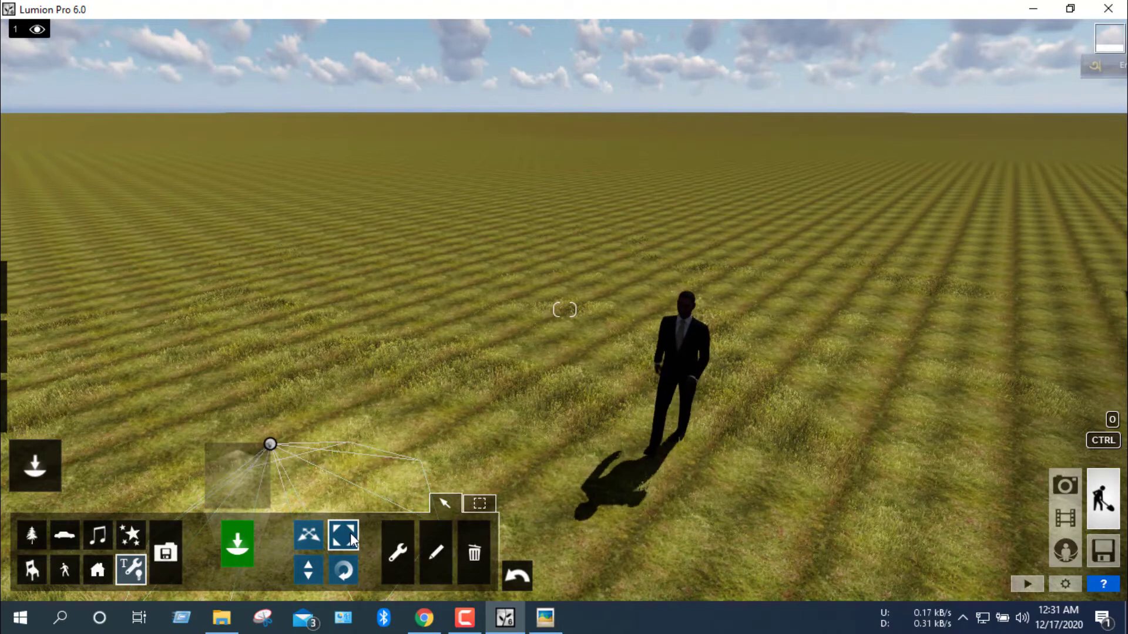
{"action": "right_click_drag", "start_coordinate": [495, 375], "coordinate": [345, 453]}
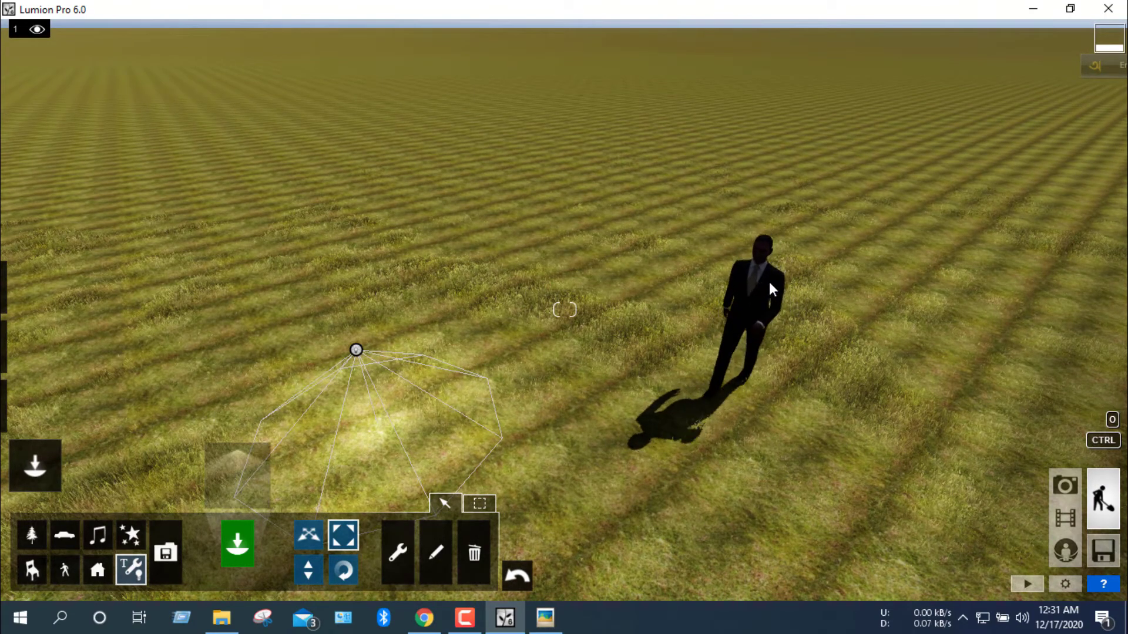
Scale the walking man much larger, then turn the view toward the bus and trees
{"action": "left_click", "coordinate": [58, 568]}
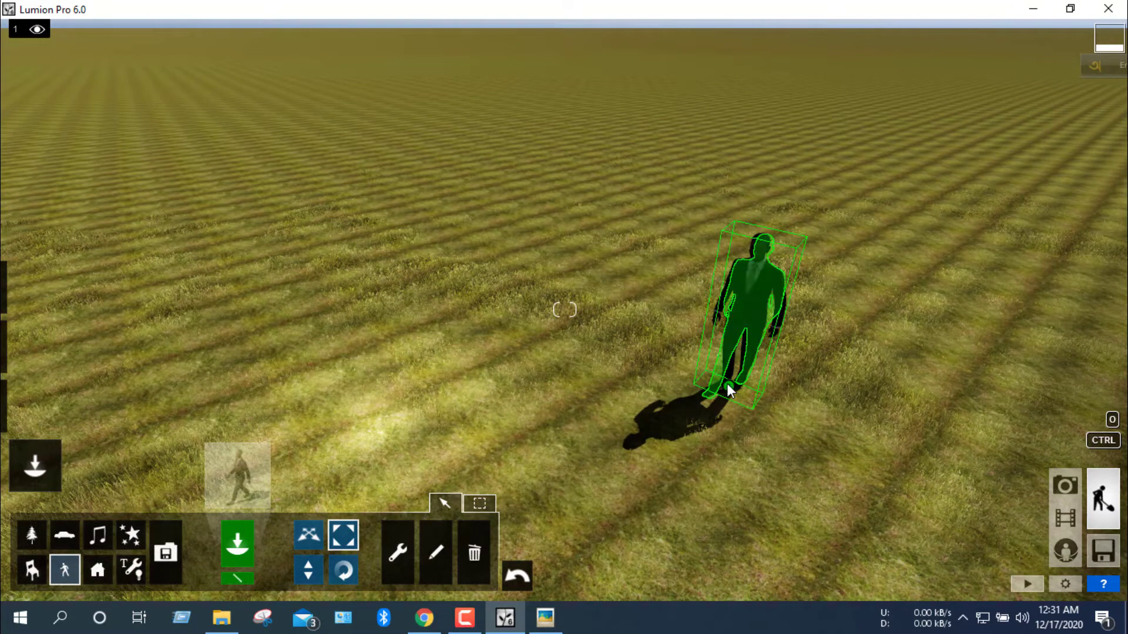
{"action": "left_click_drag", "start_coordinate": [729, 386], "coordinate": [734, 277]}
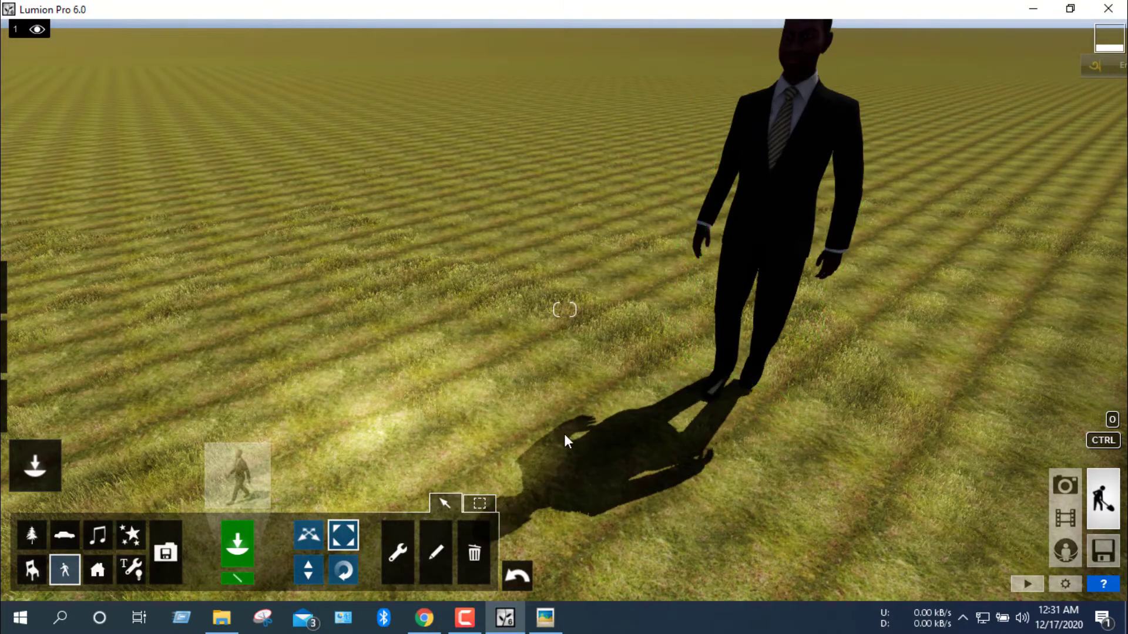
{"action": "mouse_move", "coordinate": [639, 435]}
{"action": "right_mouse_down"}
{"action": "mouse_move", "coordinate": [612, 433]}
{"action": "mouse_move", "coordinate": [629, 255]}
{"action": "right_mouse_up"}
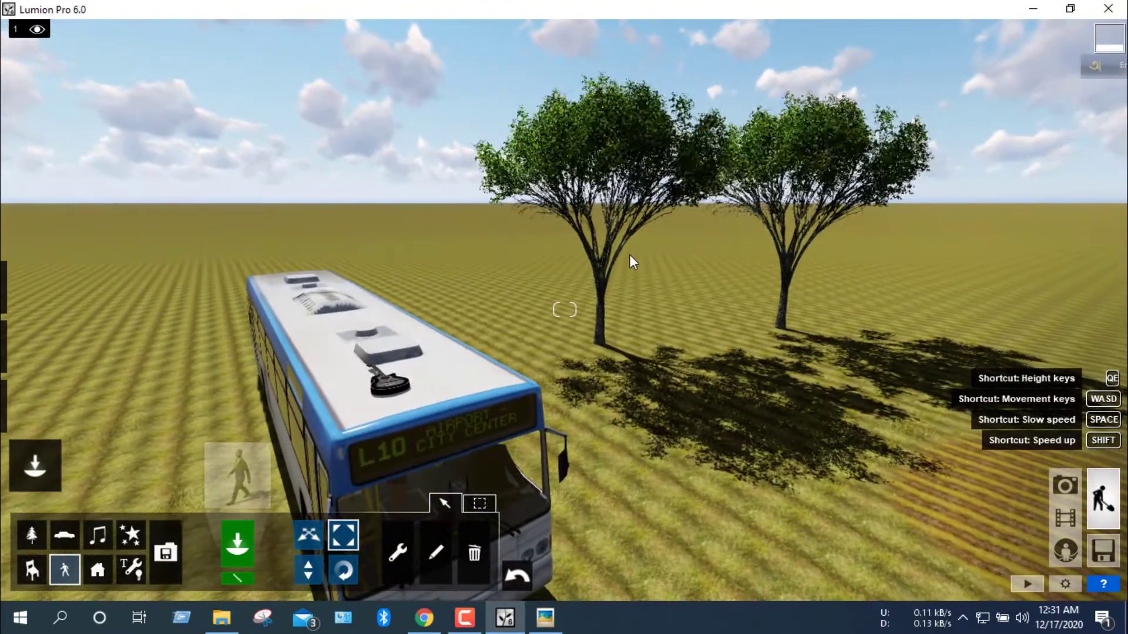
Shrink a tree beside the bus, fly up to view both trees, then undo the tree movement
{"action": "left_click", "coordinate": [32, 534]}
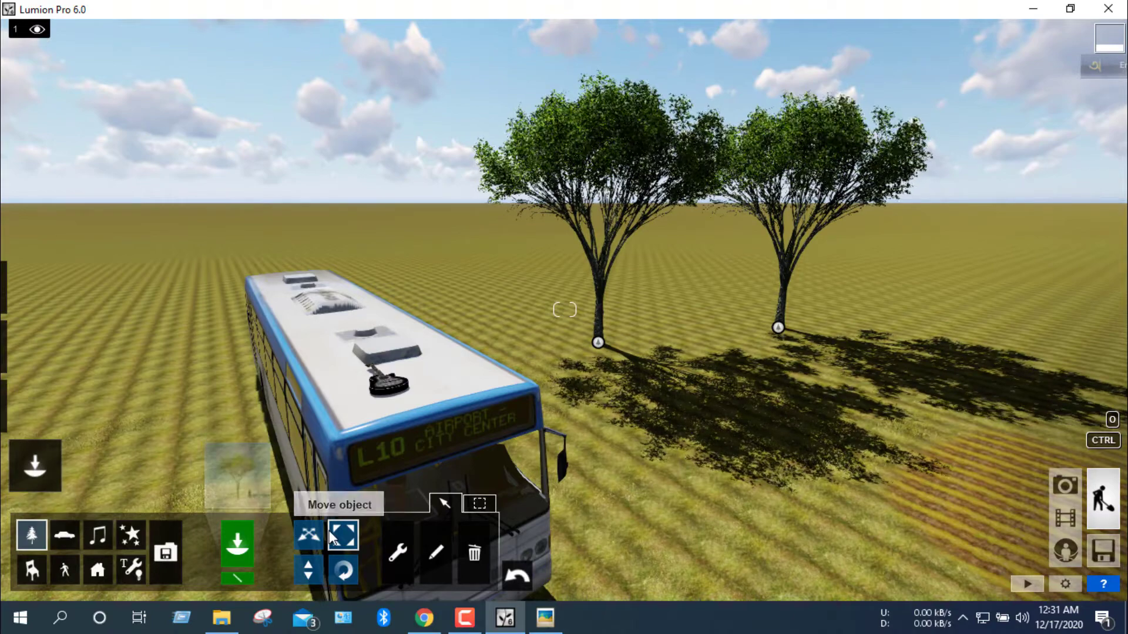
{"action": "left_click_drag", "start_coordinate": [598, 333], "coordinate": [612, 362]}
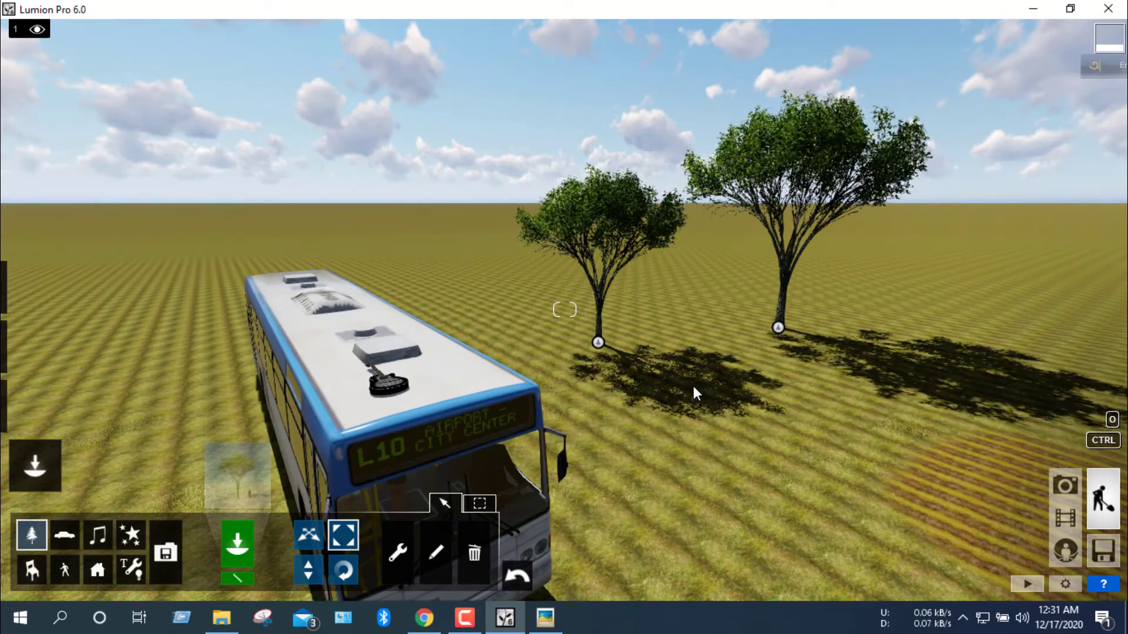
{"action": "key", "text": "w"}
{"action": "key", "text": "w"}
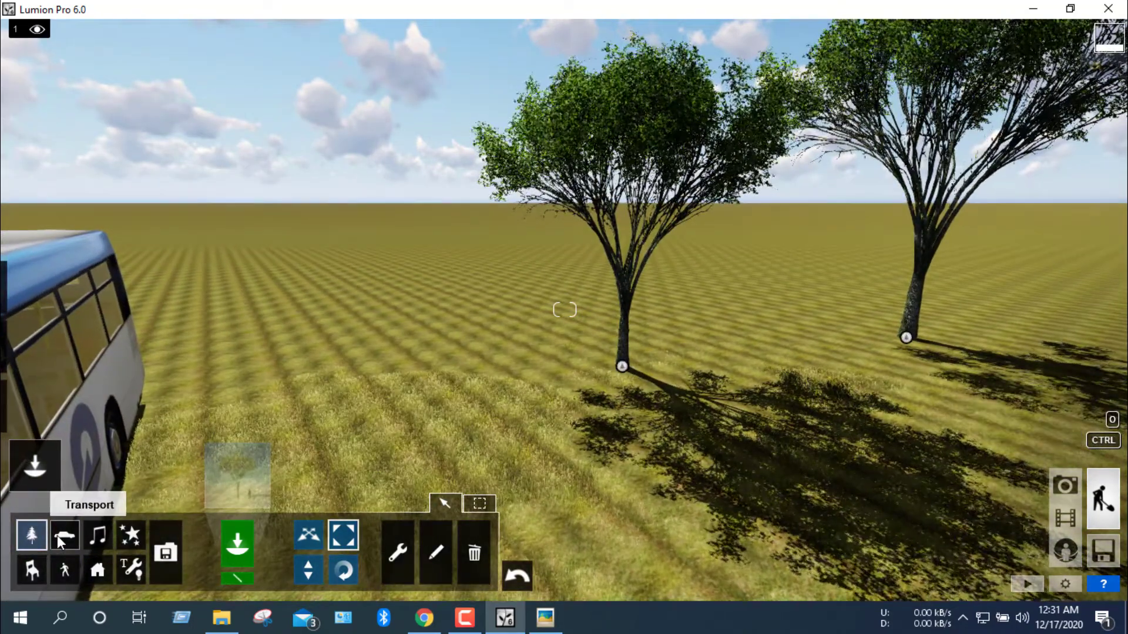
{"action": "key", "text": "q"}
{"action": "key", "text": "s"}
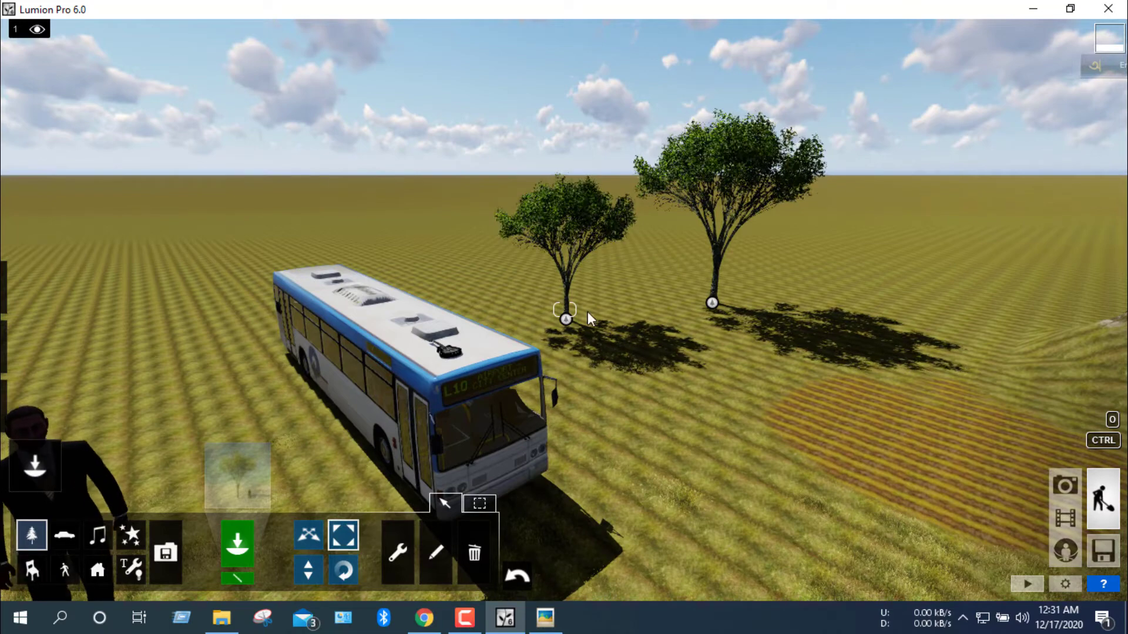
{"action": "left_click", "coordinate": [520, 579]}
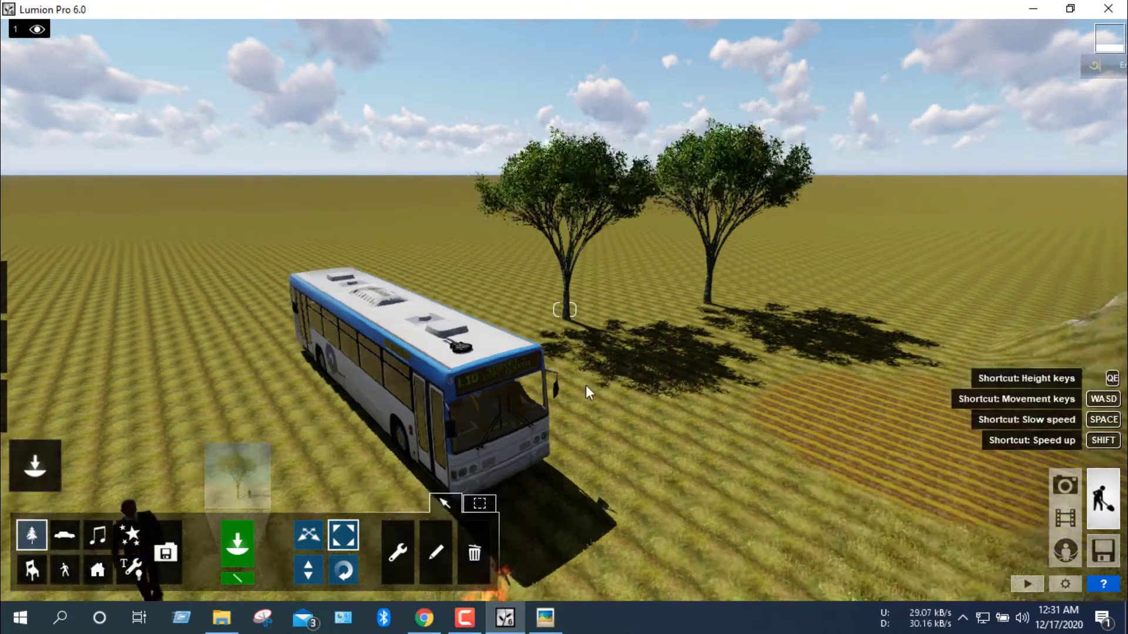
{"action": "scroll", "coordinate": [587, 386], "scroll_direction": "down", "scroll_amount": 10}
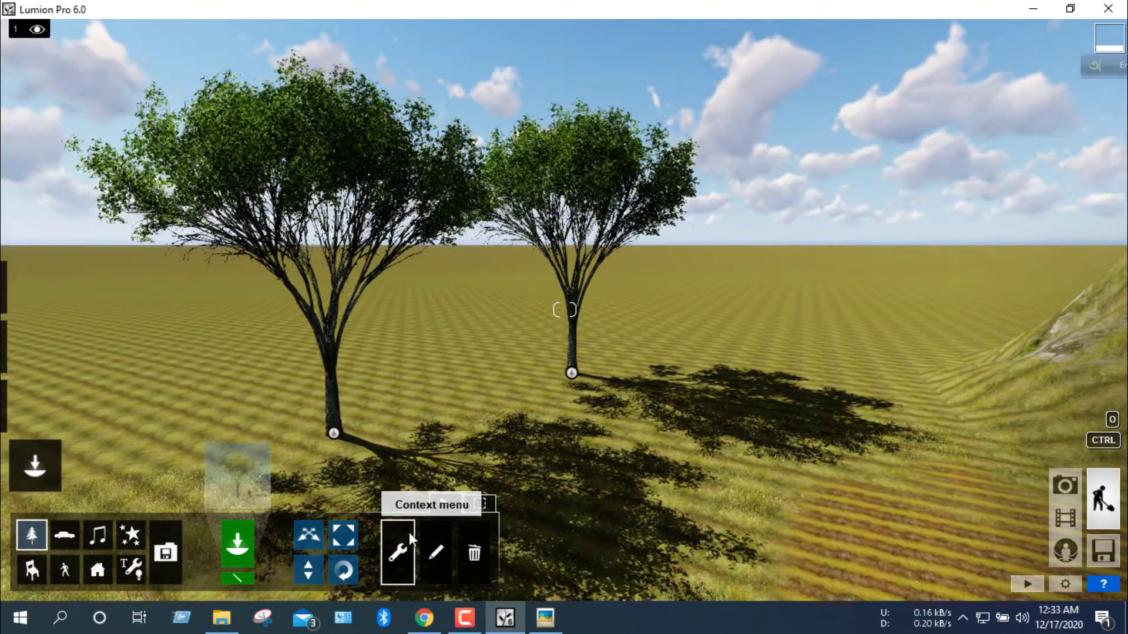
Inspect the right tree's context menu, transformation choices and Edit properties panel
{"action": "left_click", "coordinate": [570, 373]}
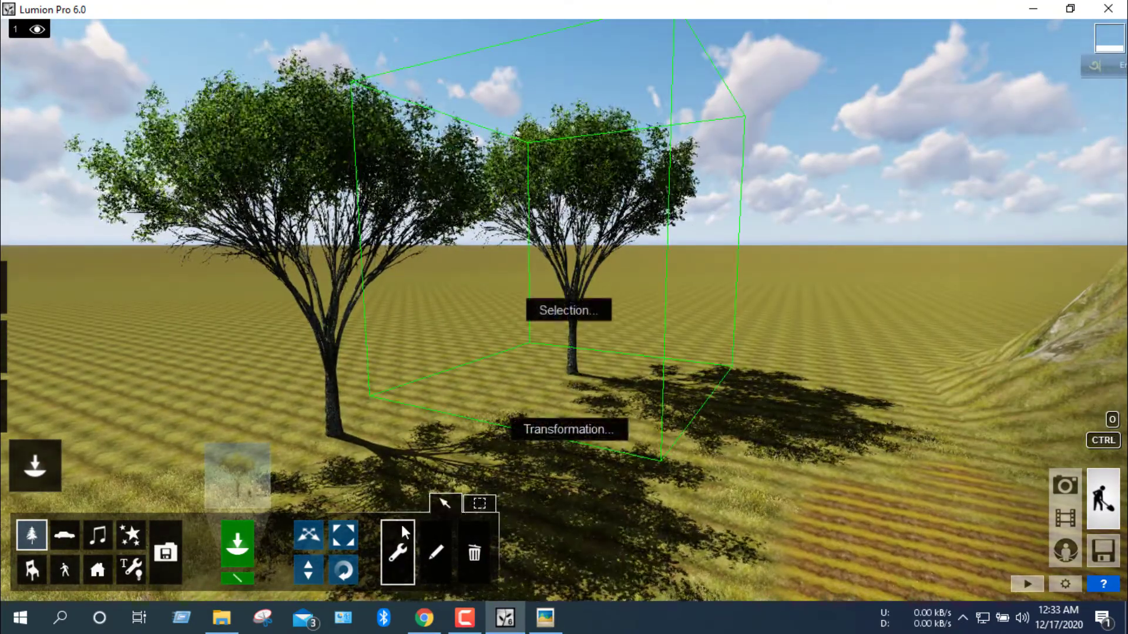
{"action": "left_click", "coordinate": [484, 473]}
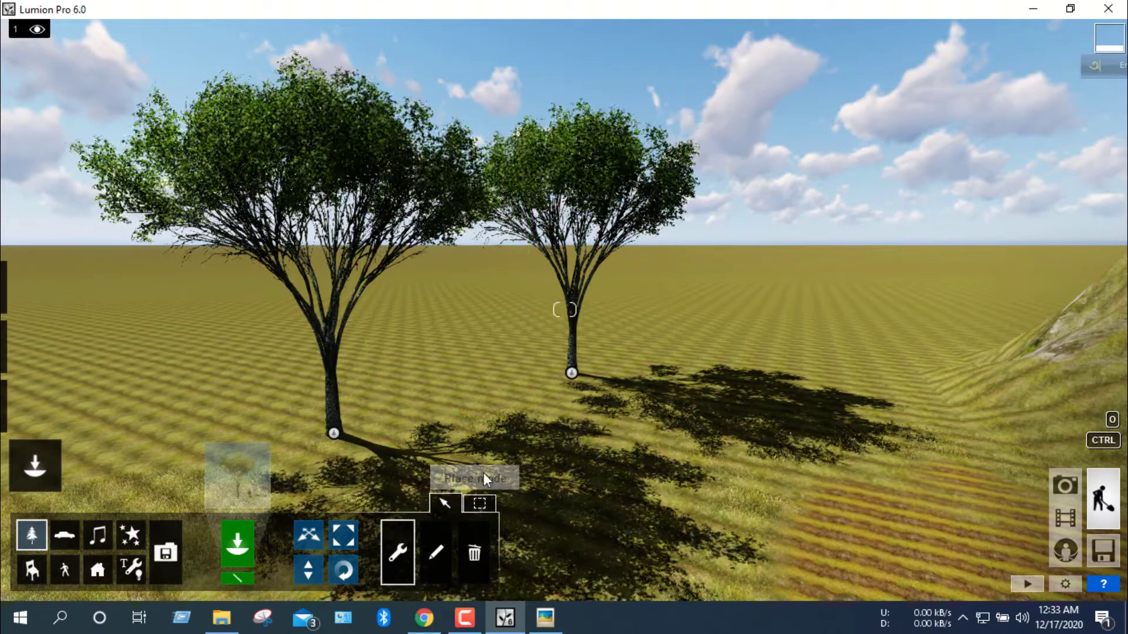
{"action": "left_click", "coordinate": [569, 372]}
{"action": "left_click", "coordinate": [583, 429]}
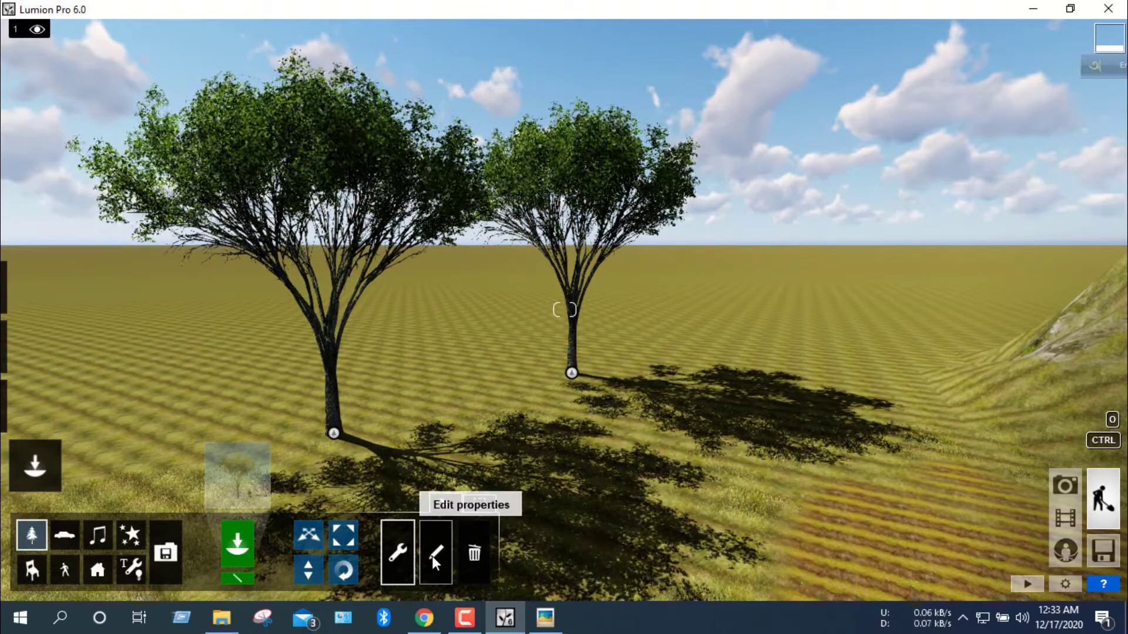
{"action": "left_click", "coordinate": [433, 557]}
{"action": "left_click", "coordinate": [575, 376]}
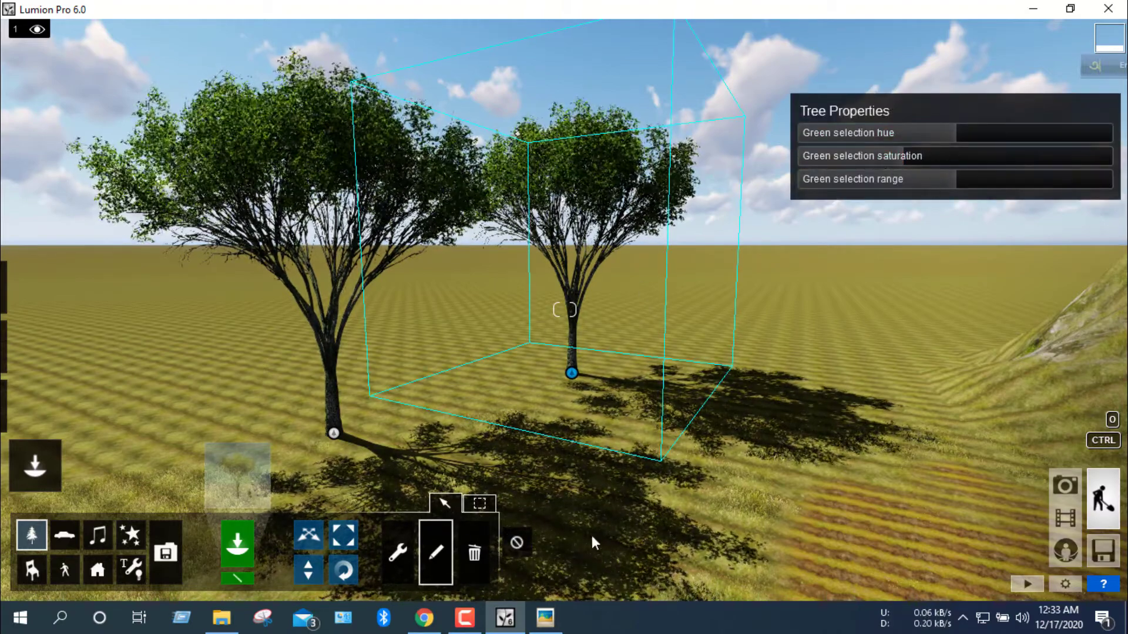
Delete both the right and left trees with Trash object
{"action": "left_click", "coordinate": [474, 553]}
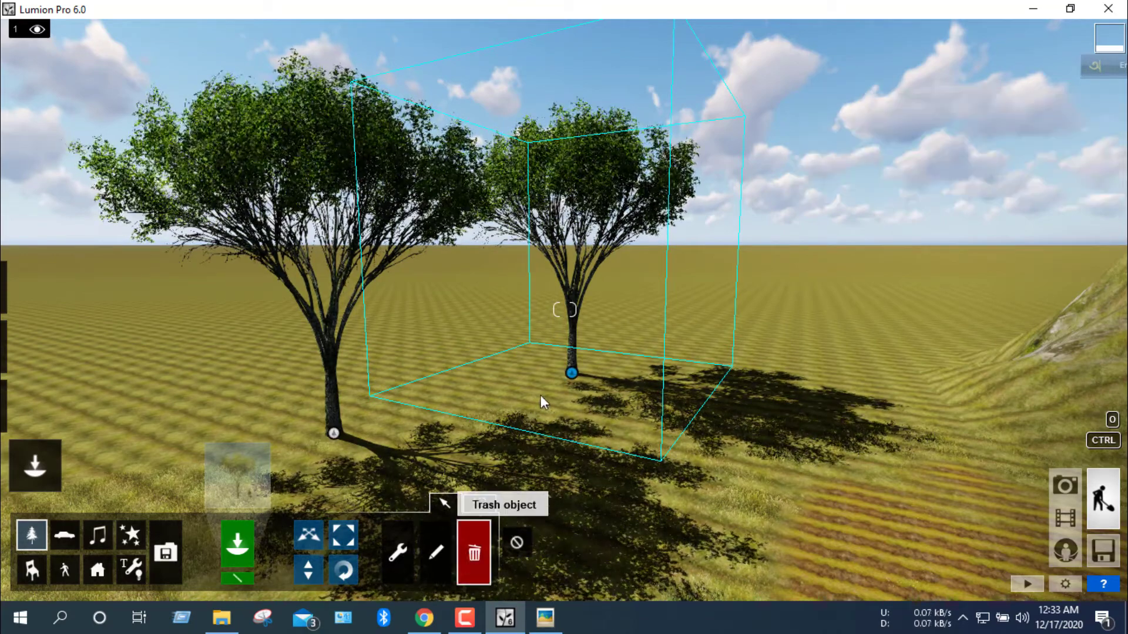
{"action": "left_click", "coordinate": [571, 373]}
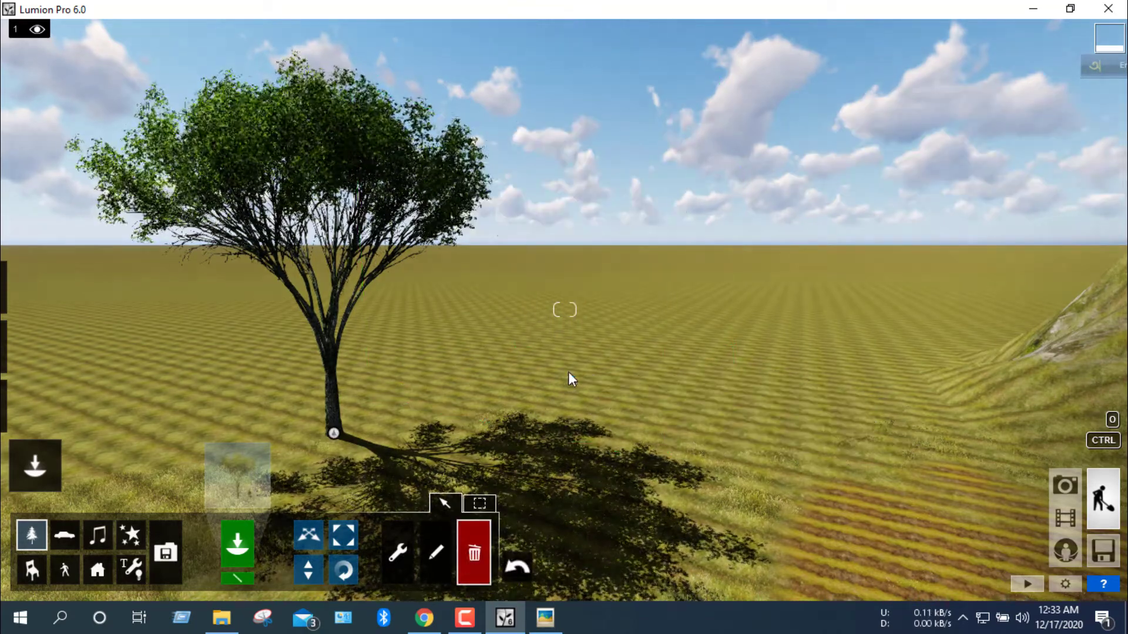
{"action": "left_click", "coordinate": [335, 432]}
{"action": "left_click", "coordinate": [479, 503]}
{"action": "scroll", "coordinate": [542, 355], "scroll_direction": "down", "scroll_amount": 5}
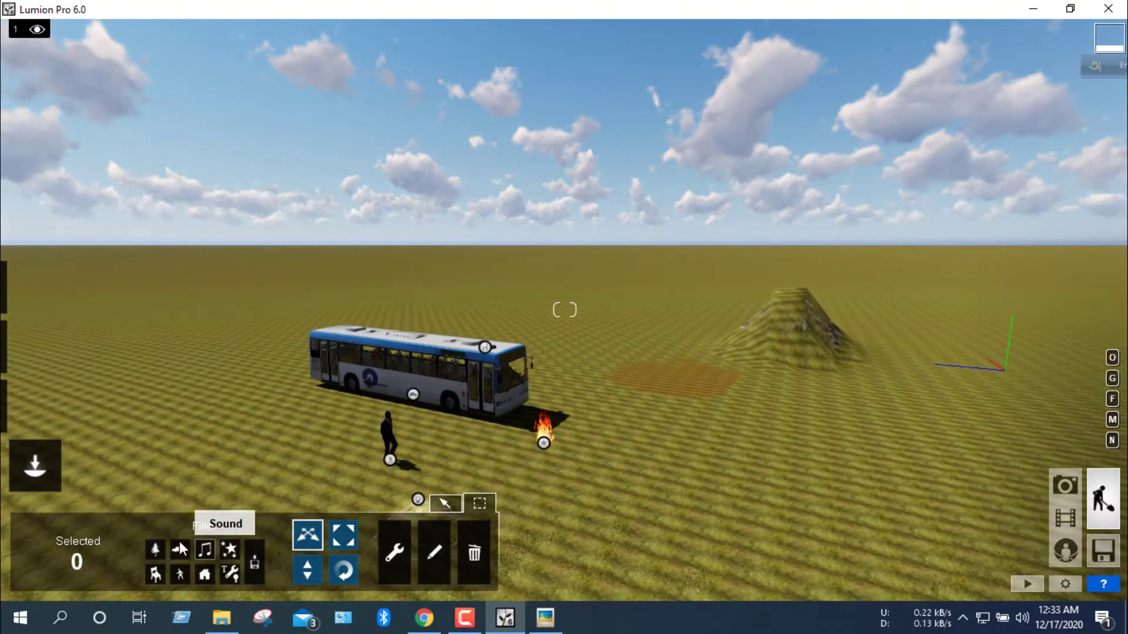
Filter out sound, effects, lights, indoor and transport categories, then box-select around the walking man
{"action": "mouse_move", "coordinate": [444, 425]}
{"action": "right_mouse_down"}
{"action": "mouse_move", "coordinate": [471, 401]}
{"action": "mouse_move", "coordinate": [352, 494]}
{"action": "right_mouse_up"}
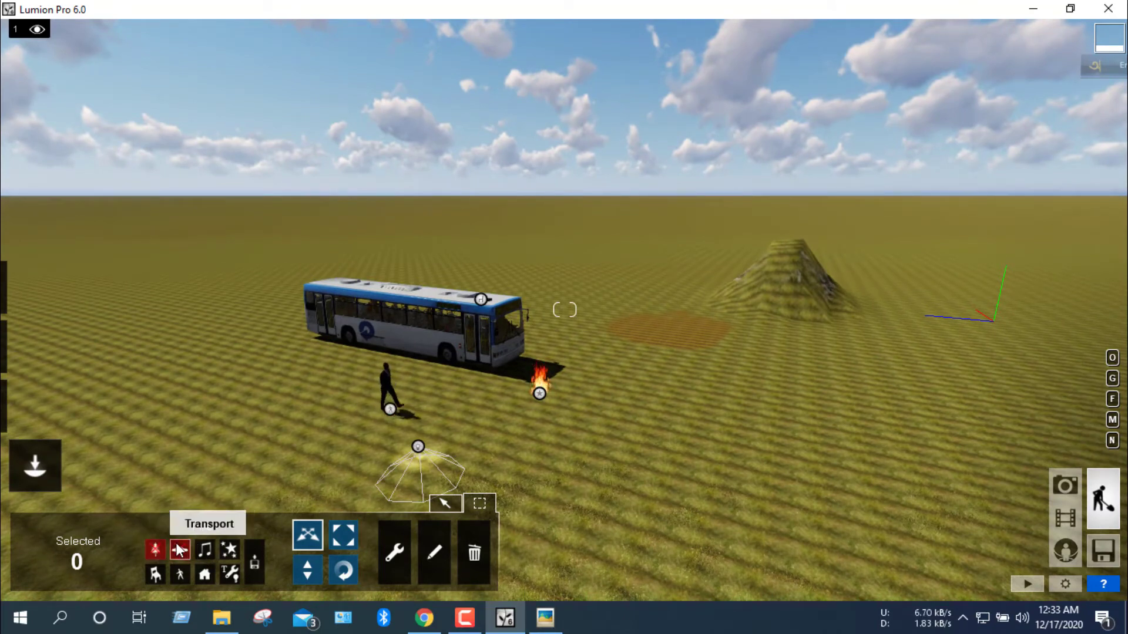
{"action": "left_click", "coordinate": [206, 551]}
{"action": "left_click", "coordinate": [229, 549]}
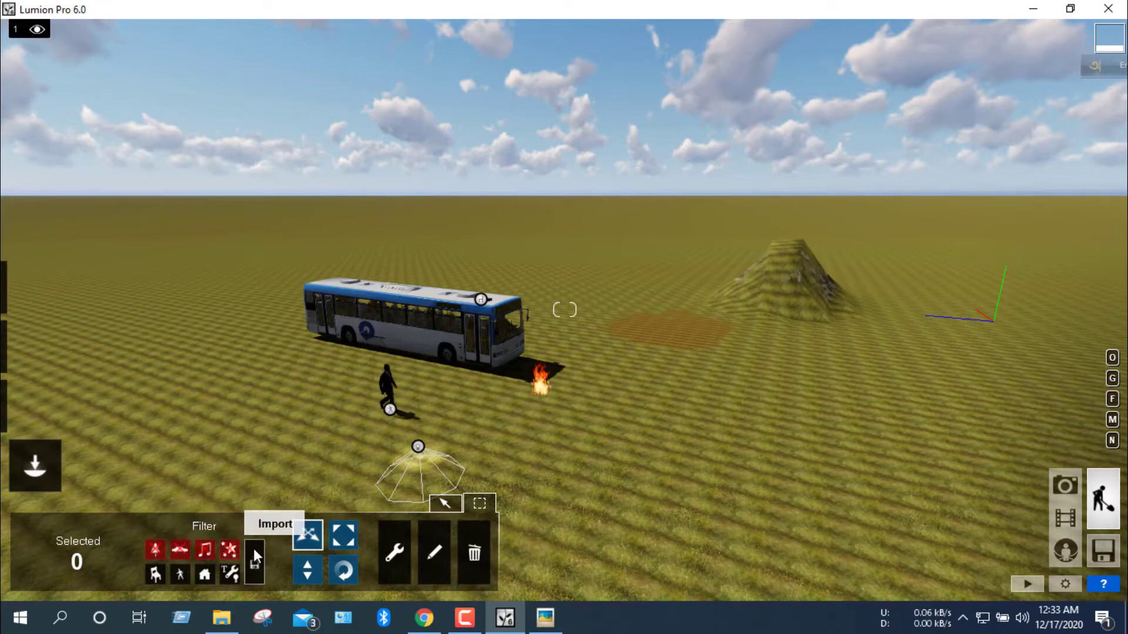
{"action": "left_click", "coordinate": [229, 575]}
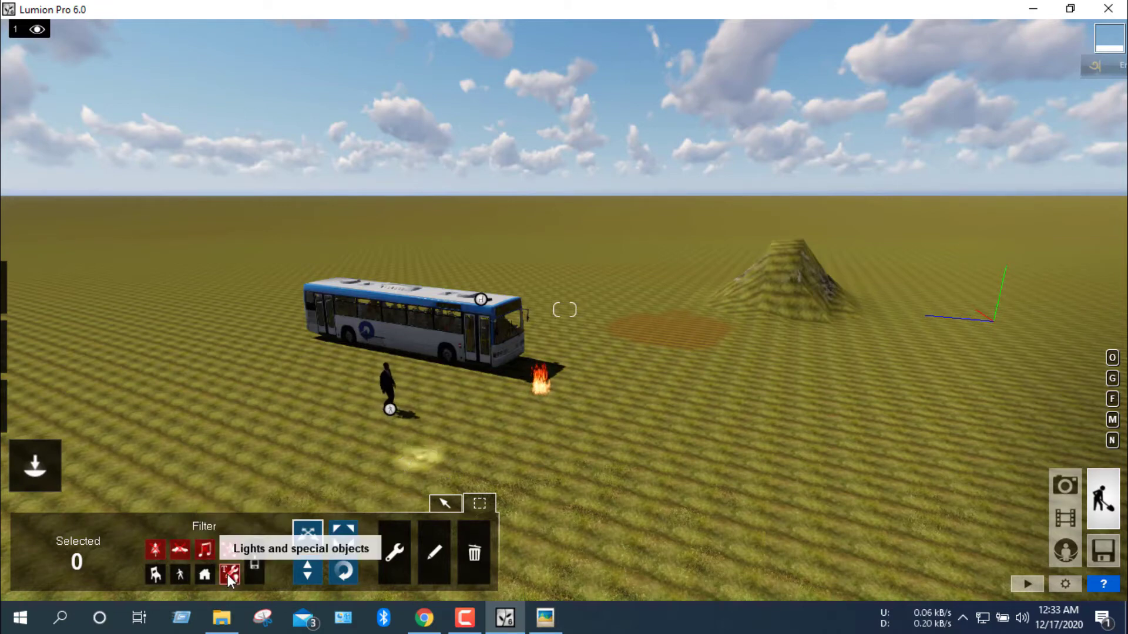
{"action": "left_click", "coordinate": [157, 577]}
{"action": "left_click", "coordinate": [180, 549]}
{"action": "left_click_drag", "start_coordinate": [745, 172], "coordinate": [287, 453]}
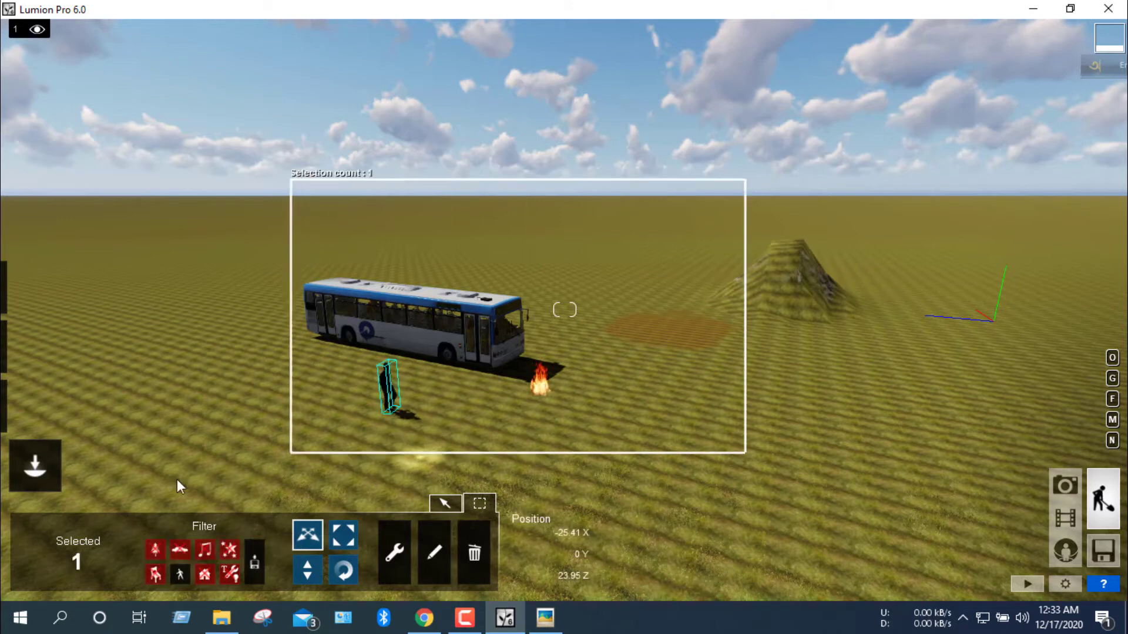
Leave only Nature selectable, test a box selection near the hill, and close the Opera popup
{"action": "left_click", "coordinate": [181, 574]}
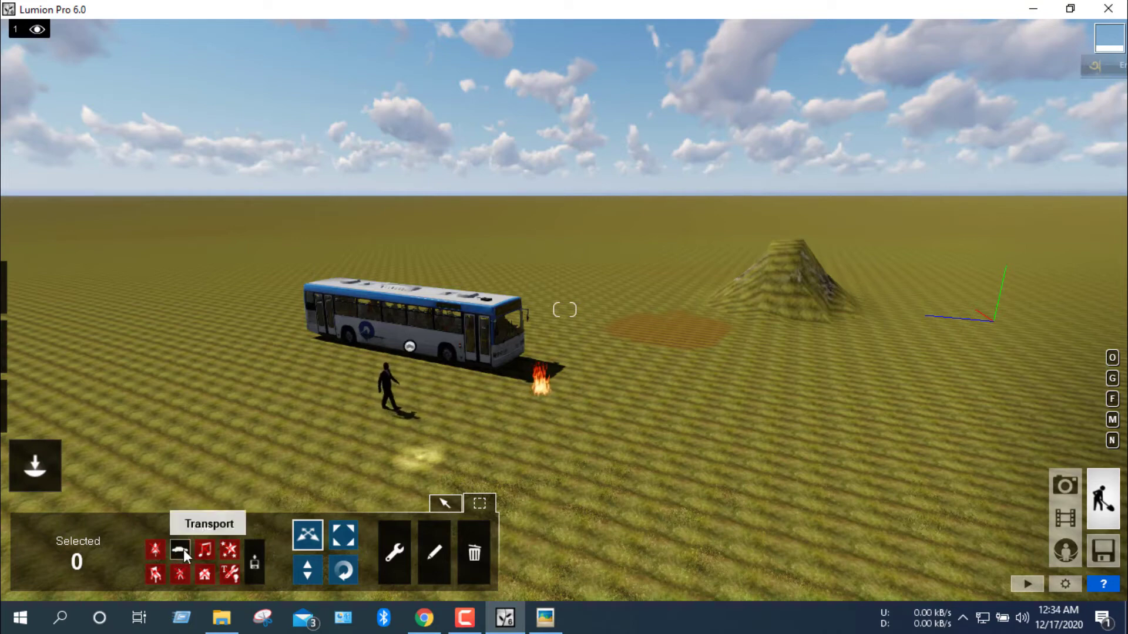
{"action": "left_click", "coordinate": [153, 551]}
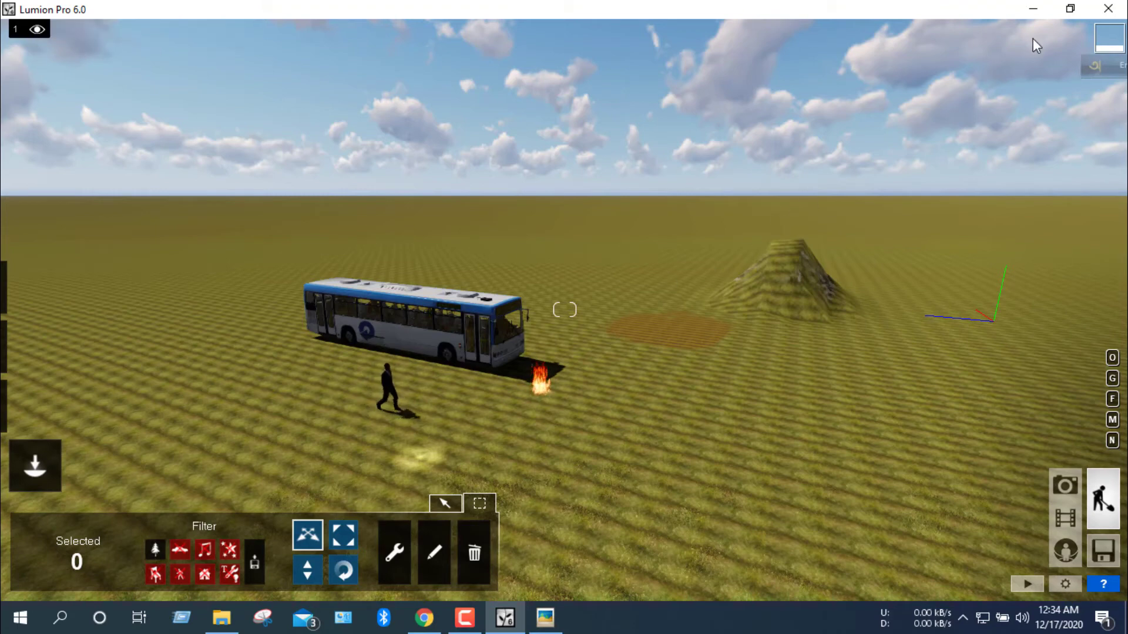
{"action": "left_click_drag", "start_coordinate": [1057, 27], "coordinate": [665, 266]}
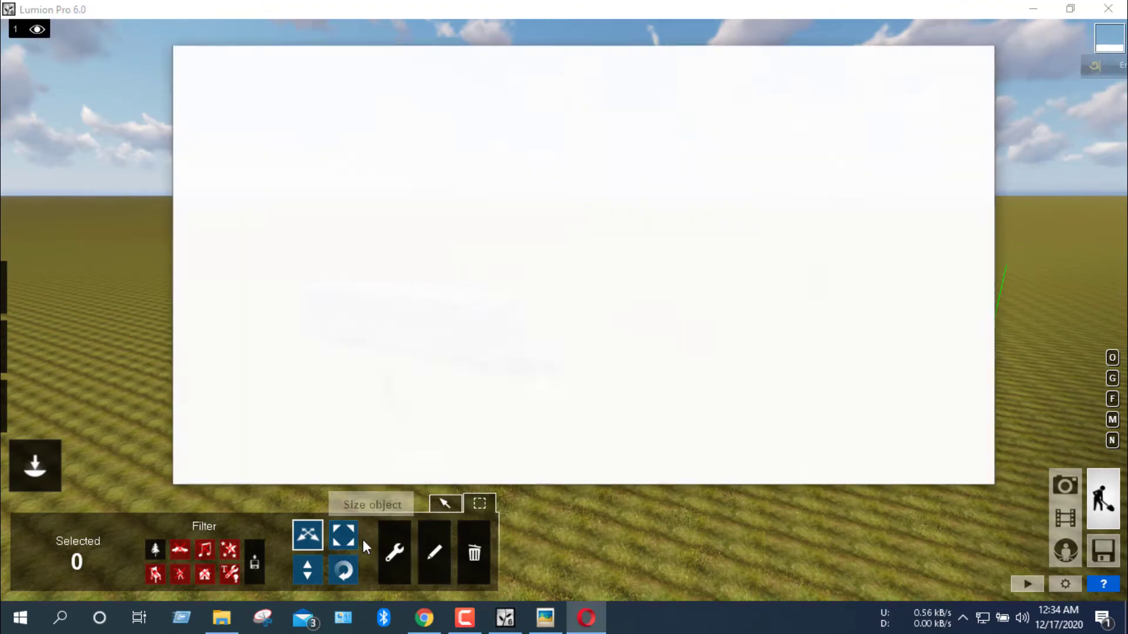
{"action": "left_click", "coordinate": [977, 63]}
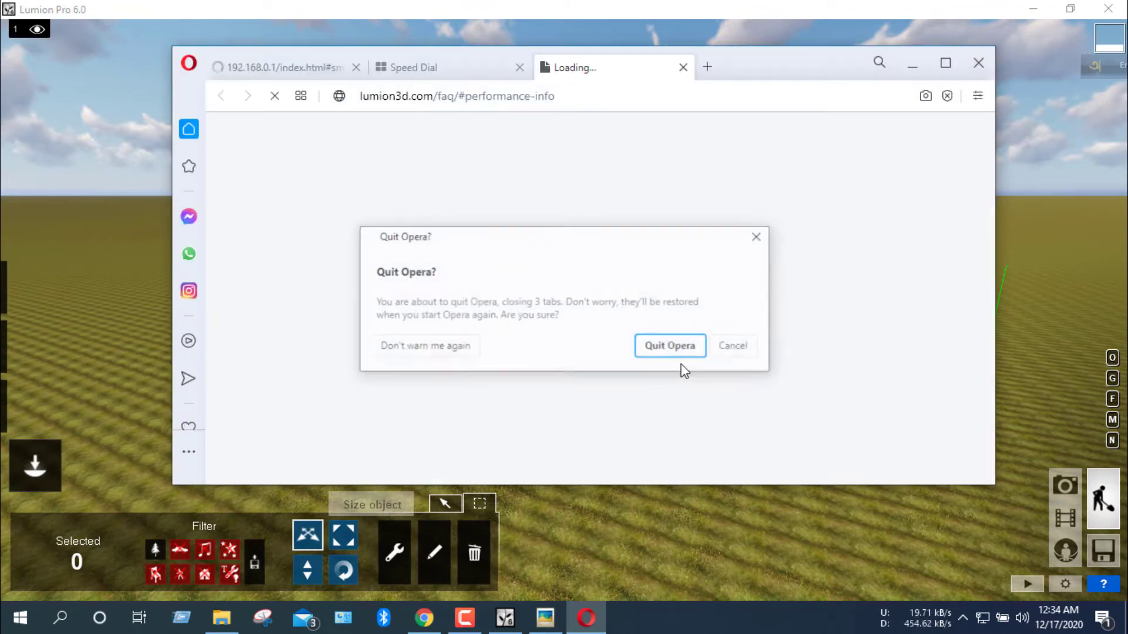
{"action": "left_click", "coordinate": [699, 343]}
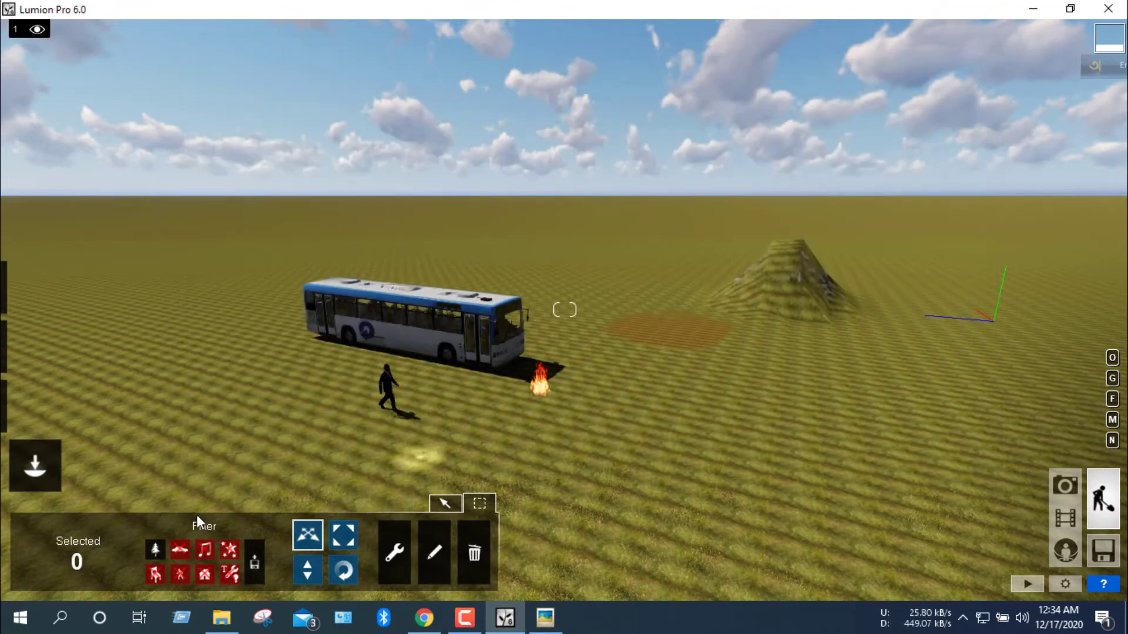
Preview the Photo and Movie screens, then return to Build mode
{"action": "left_click", "coordinate": [446, 501]}
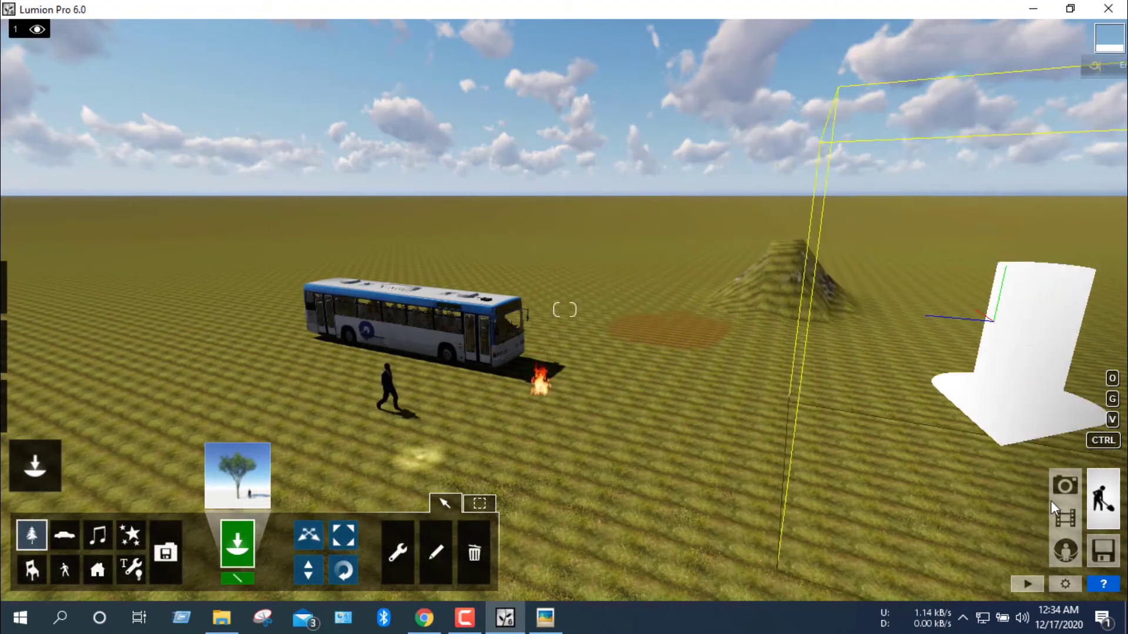
{"action": "left_click", "coordinate": [1068, 489]}
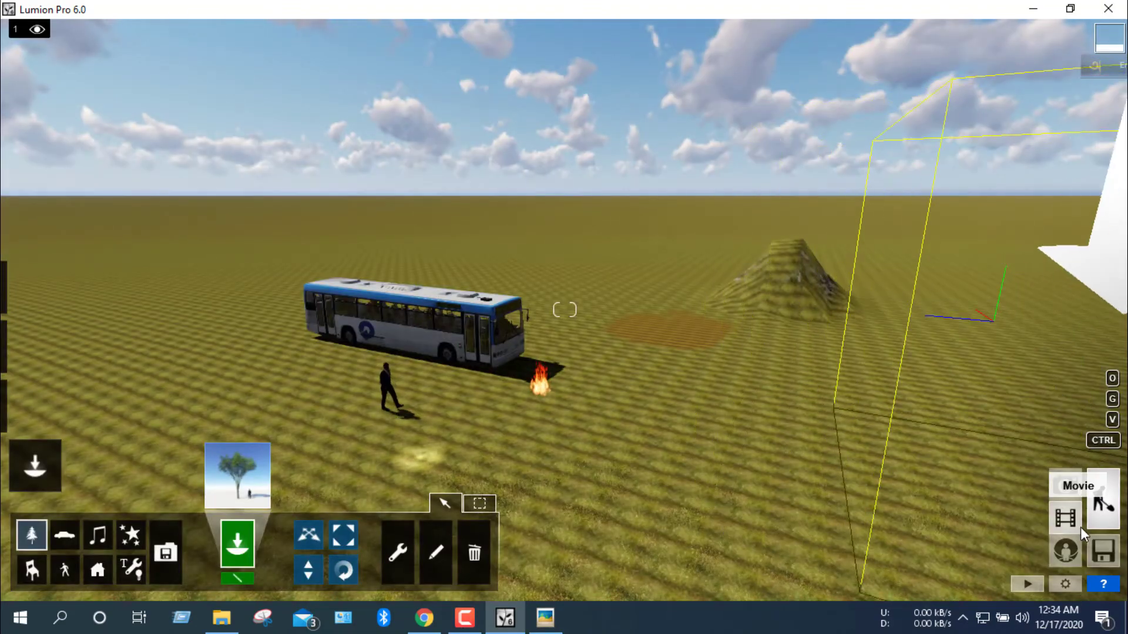
{"action": "left_click", "coordinate": [1064, 520]}
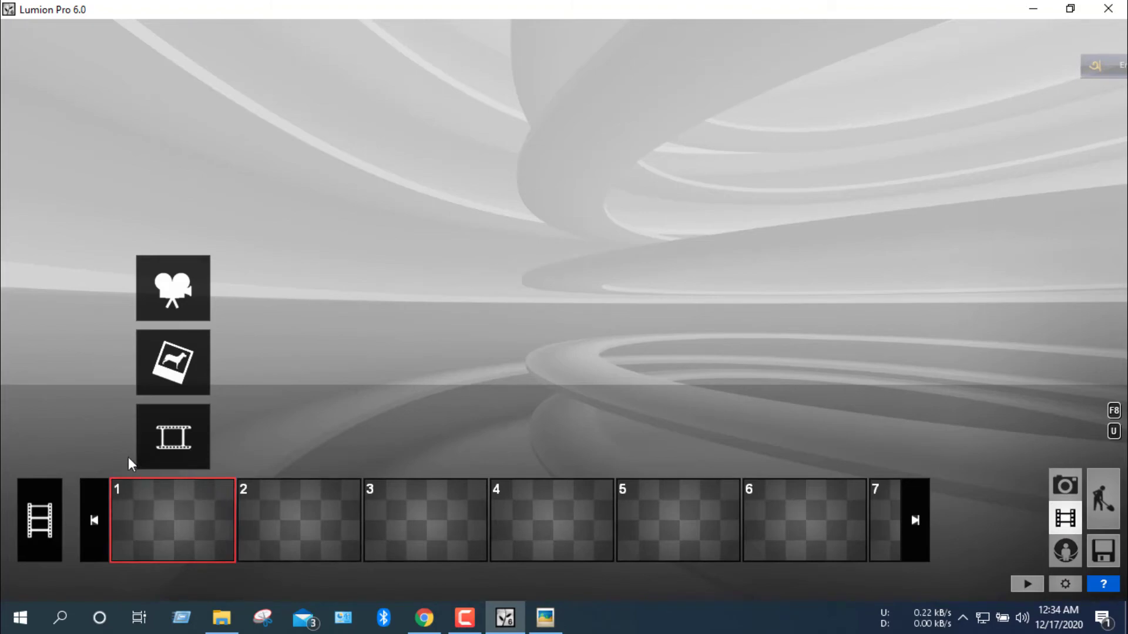
{"action": "left_click", "coordinate": [1103, 499]}
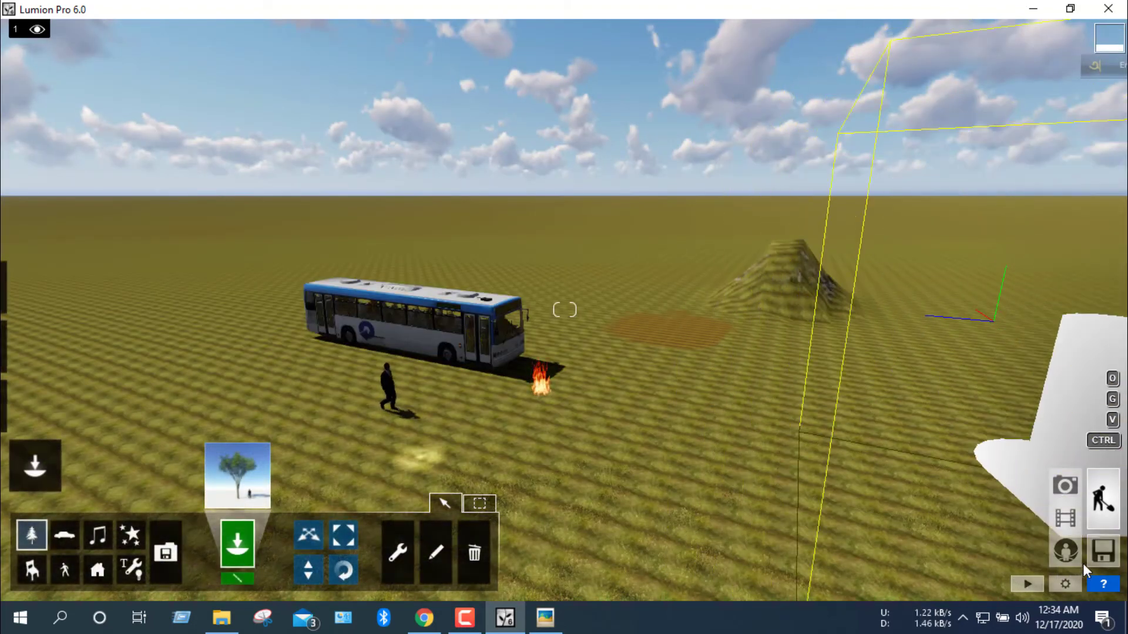
View the MyLumion.com and Files save screens, then return to Build mode
{"action": "left_click", "coordinate": [1066, 551]}
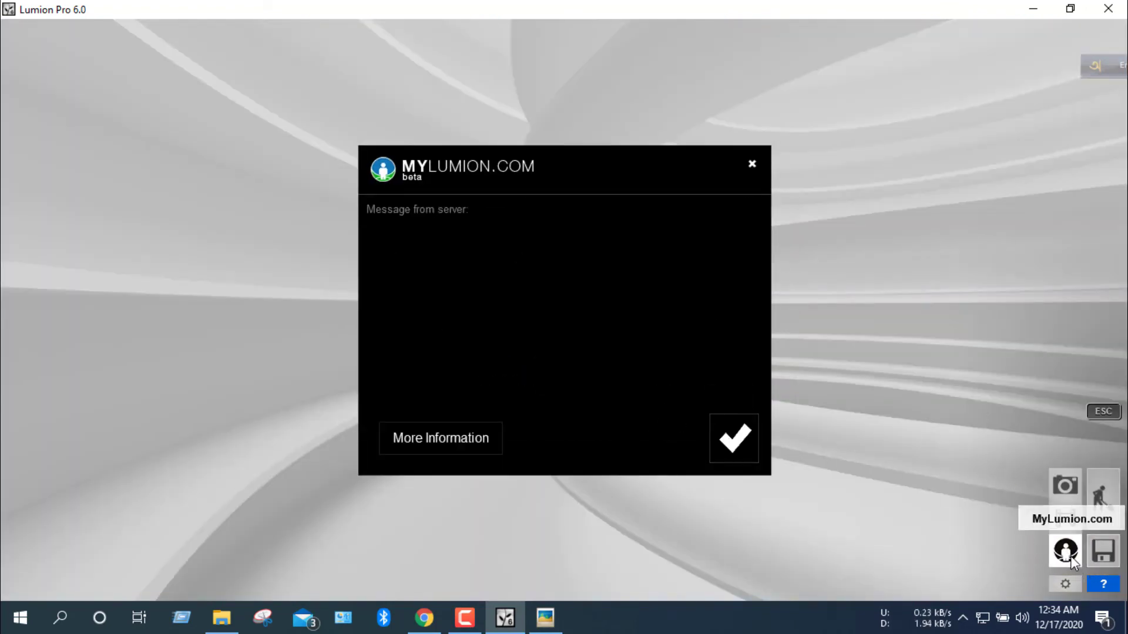
{"action": "left_click", "coordinate": [752, 165]}
{"action": "left_click", "coordinate": [1105, 557]}
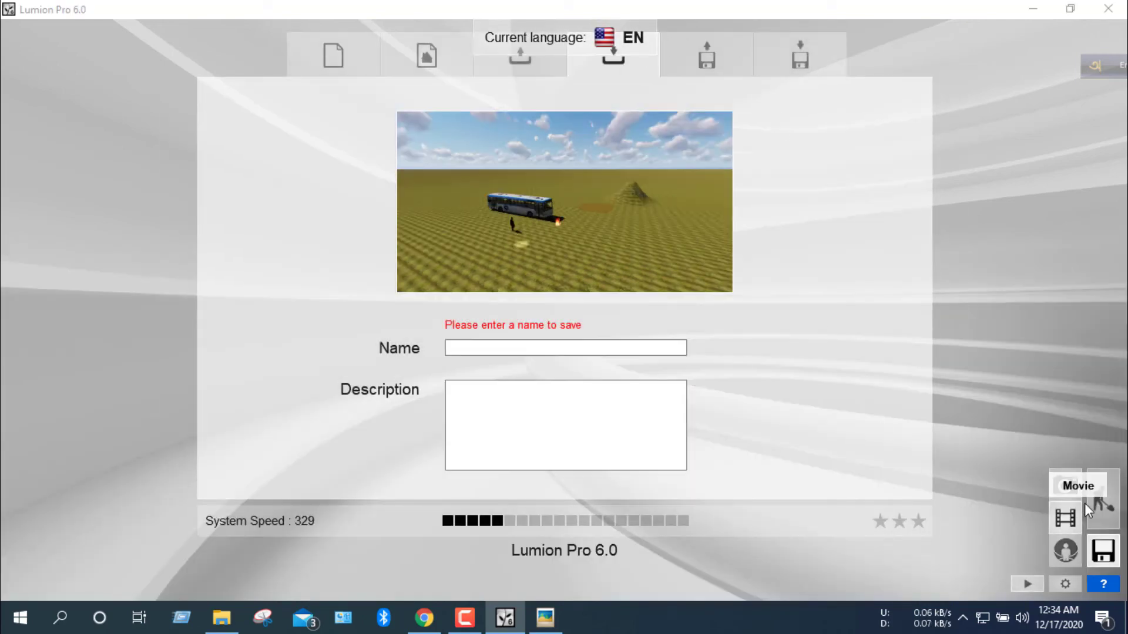
{"action": "left_click", "coordinate": [1103, 503]}
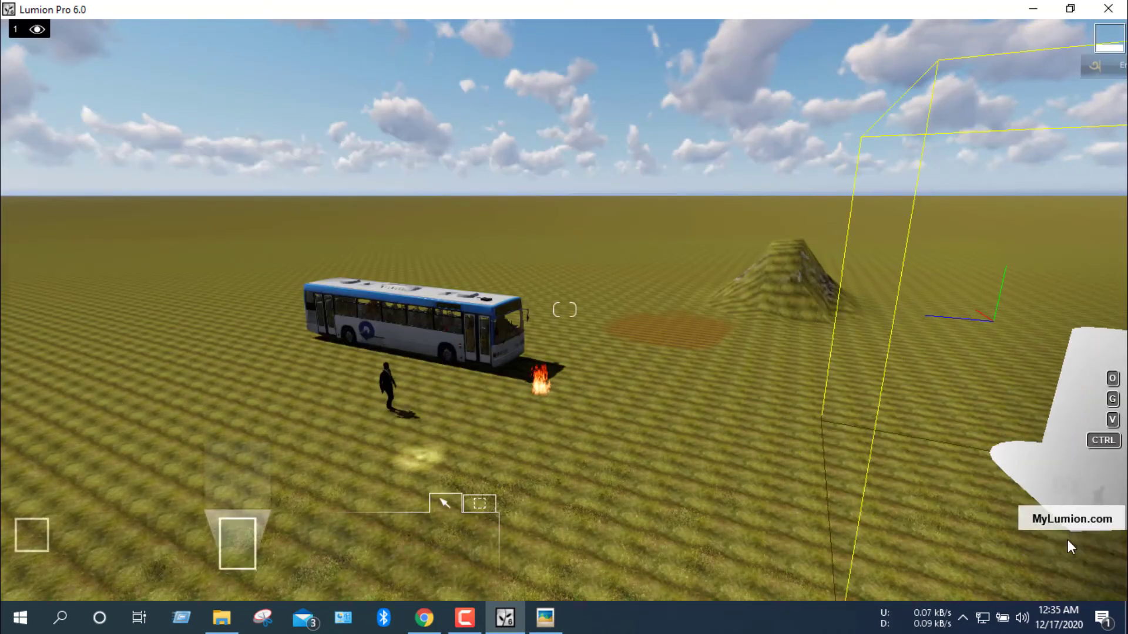